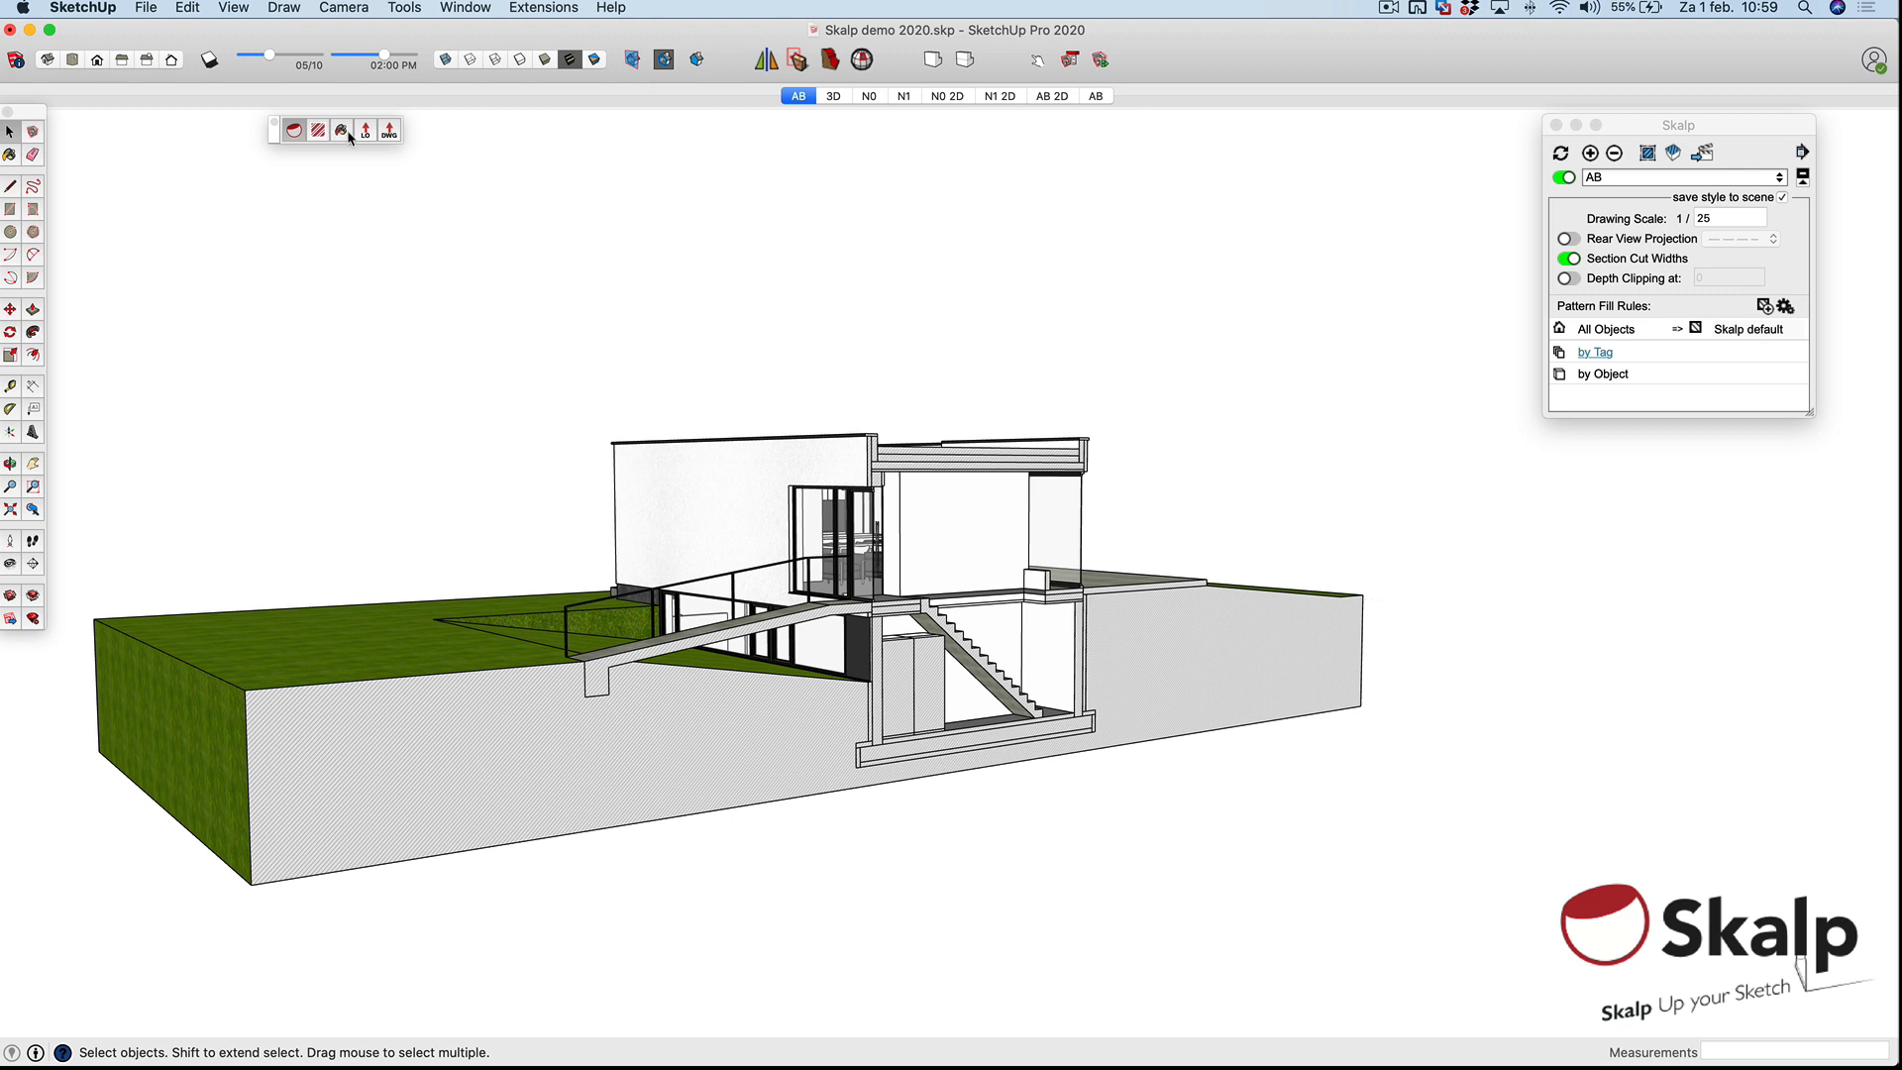
Bring up the Skalp Materials palette beside the Skalp panel and look through the materials in the model.
{"action": "left_click", "coordinate": [342, 131]}
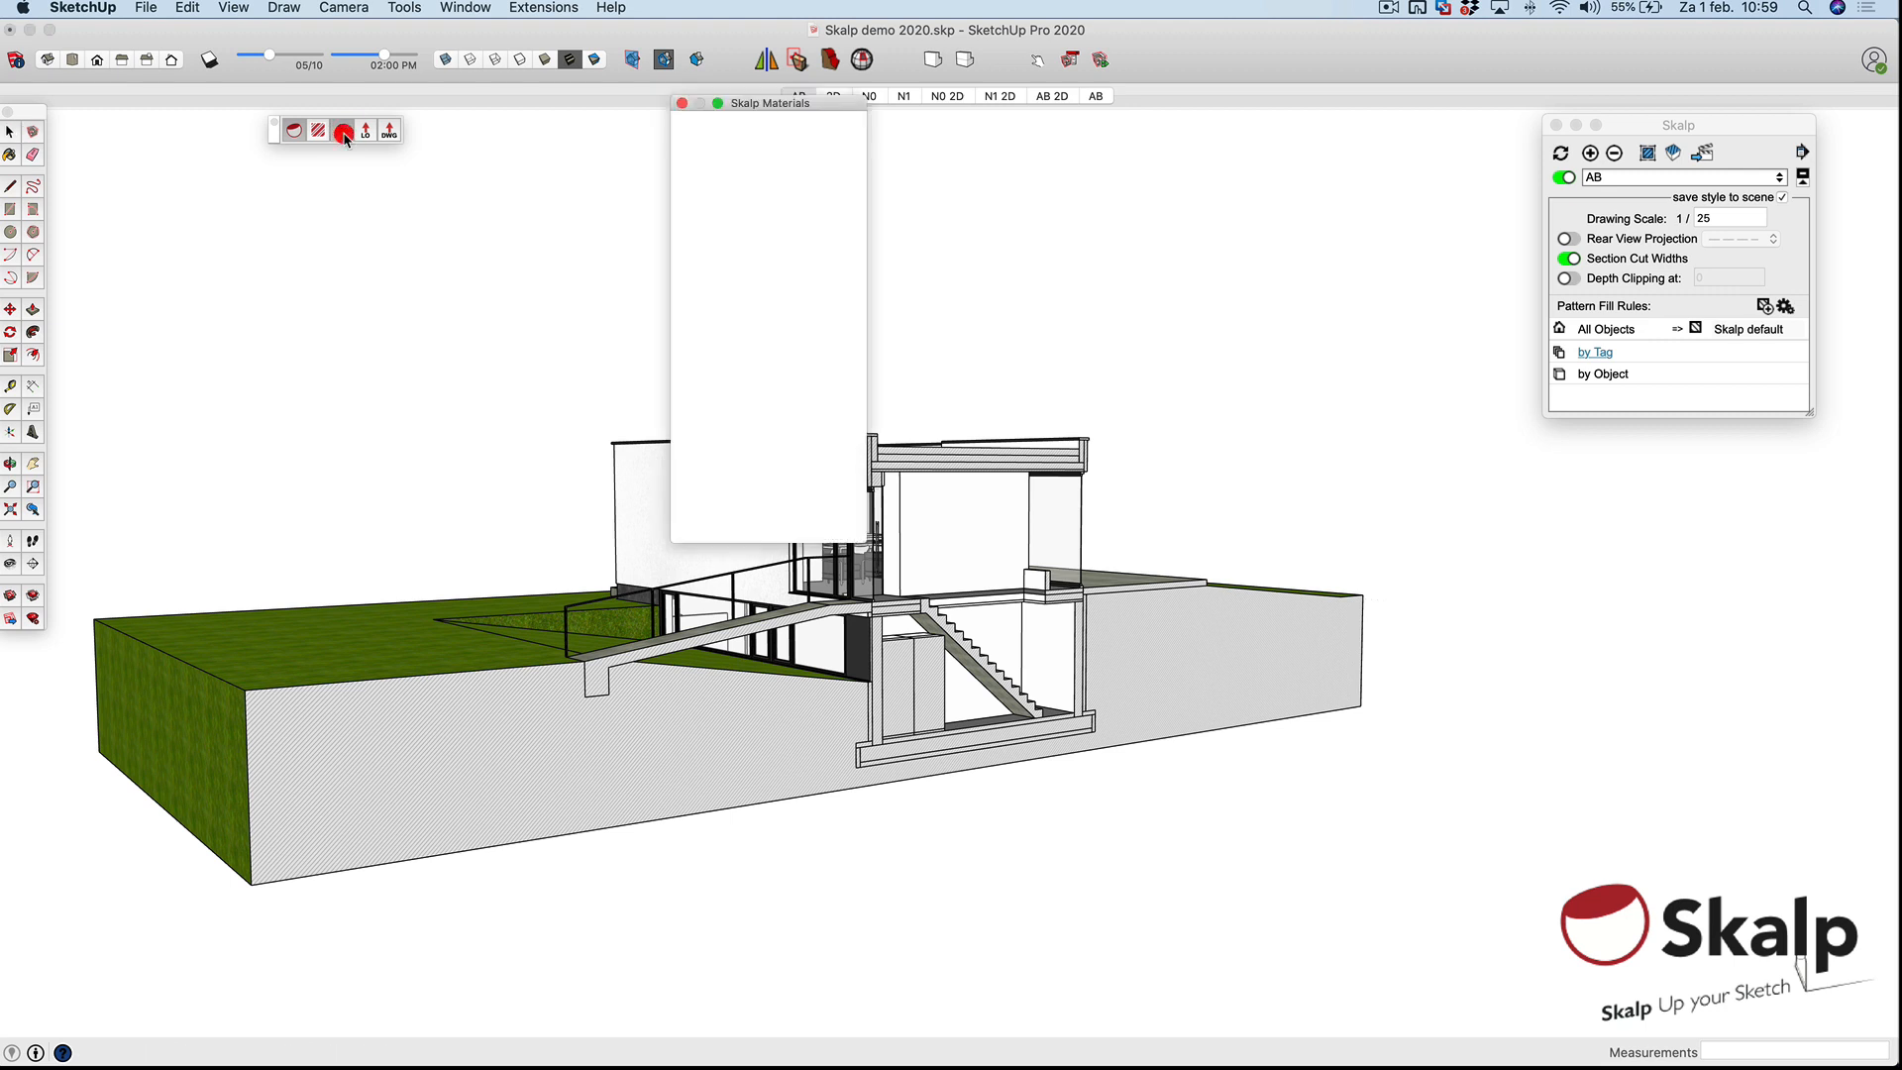
{"action": "left_click_drag", "start_coordinate": [818, 111], "coordinate": [1404, 245]}
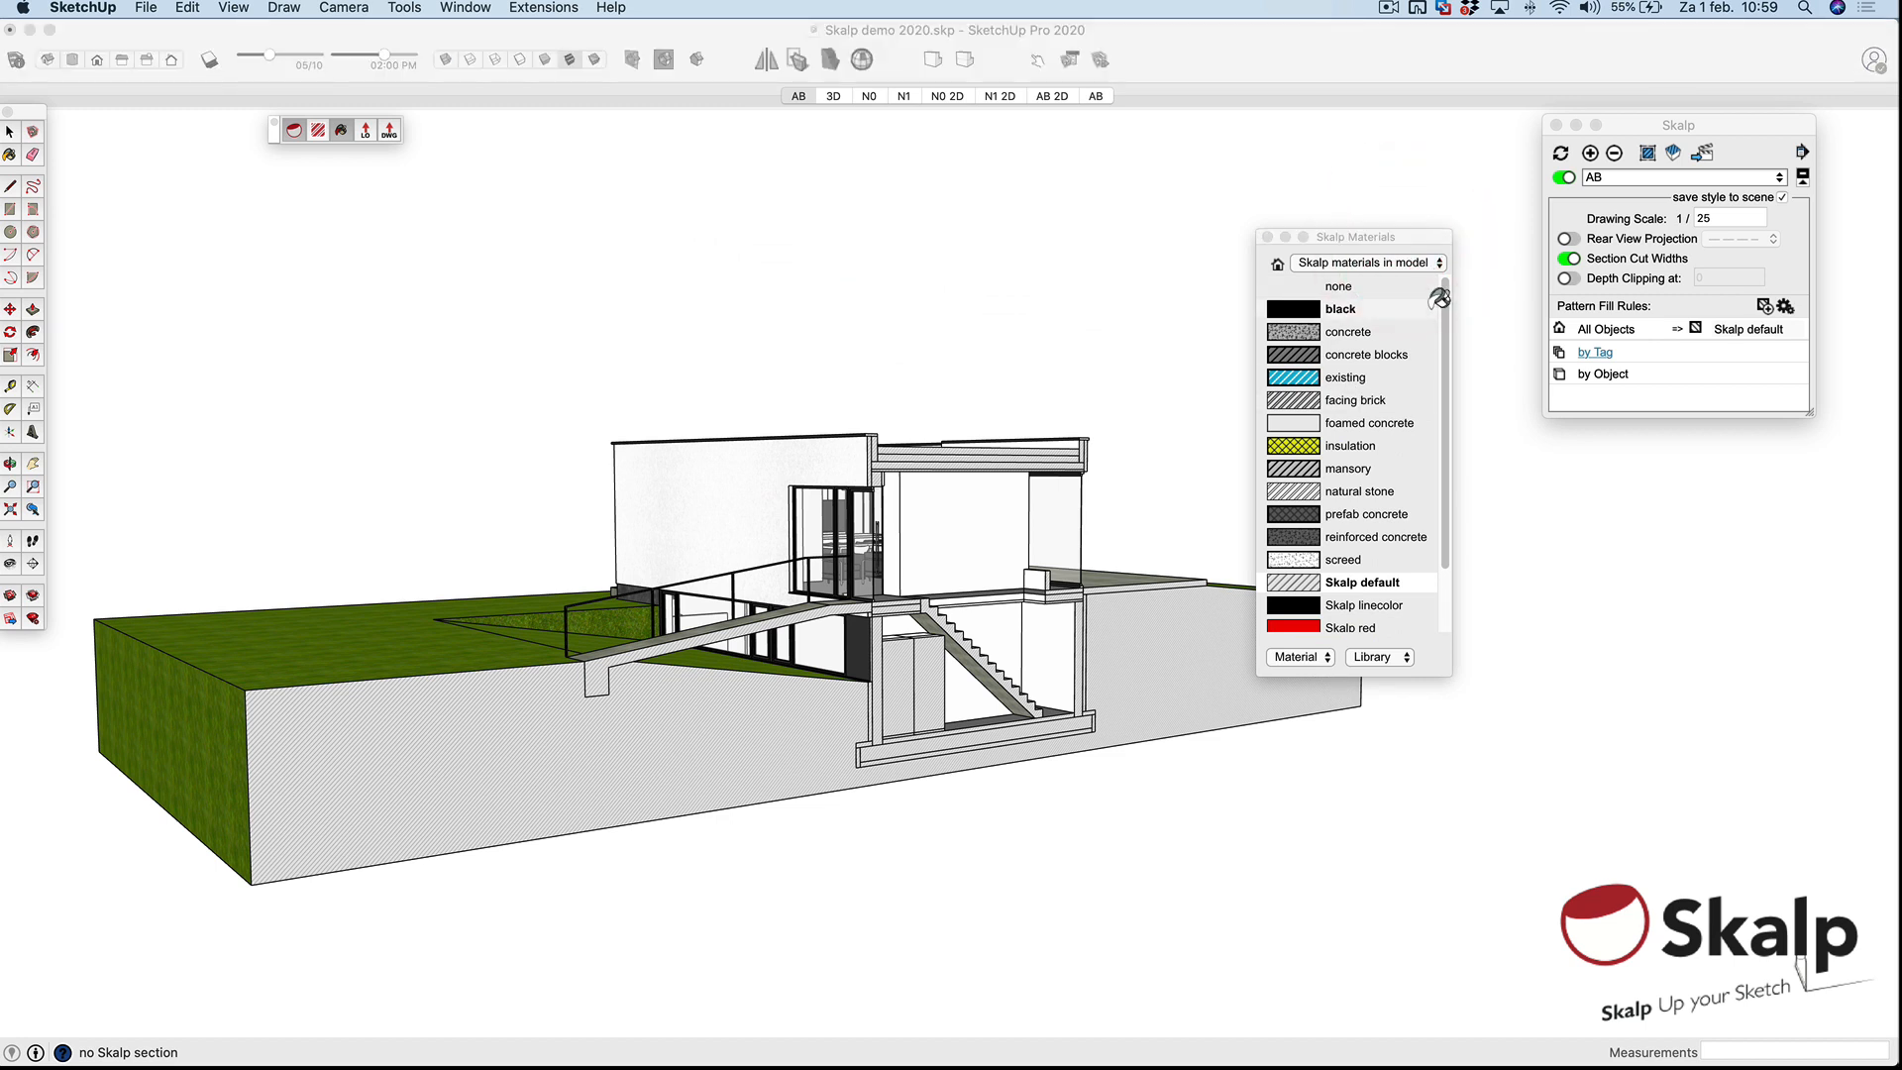
{"action": "scroll", "coordinate": [1445, 364], "scroll_direction": "down", "scroll_amount": 2}
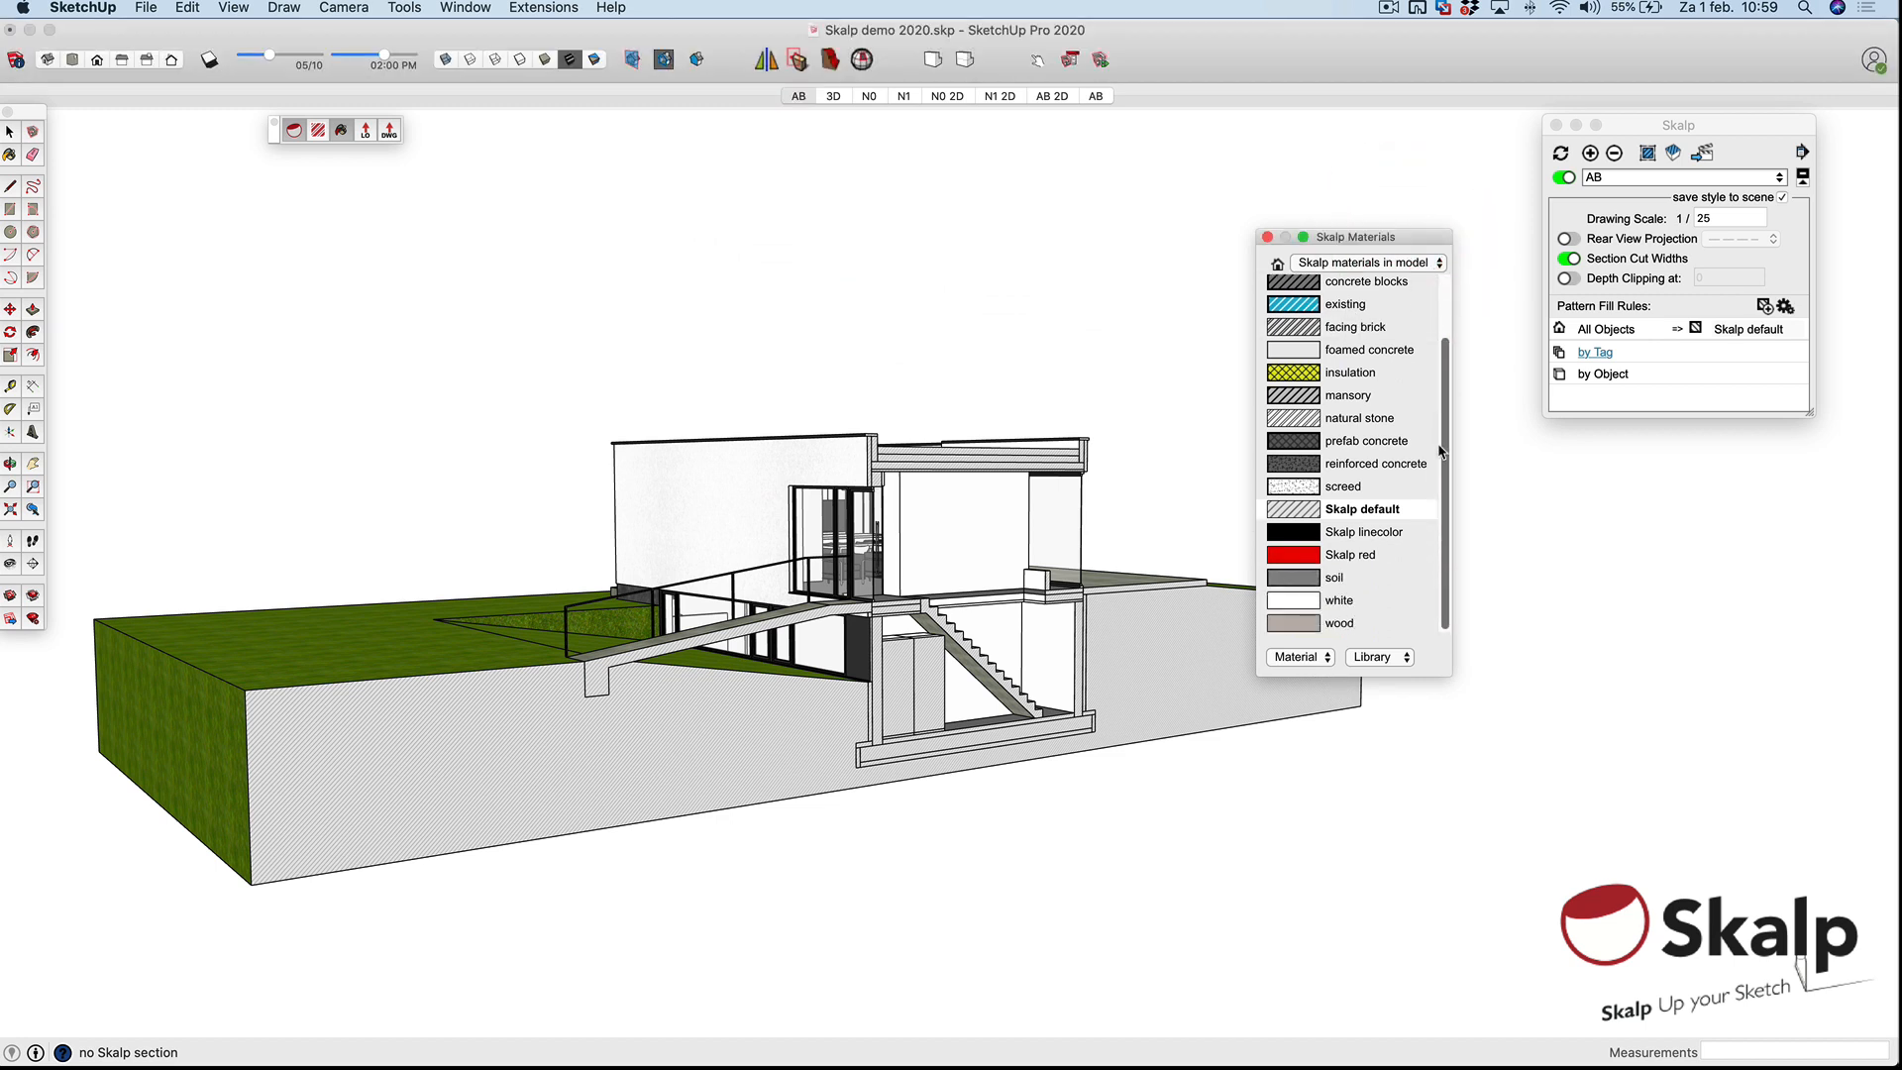
{"action": "scroll", "coordinate": [1445, 364], "scroll_direction": "up", "scroll_amount": 2}
Browse the 120 materials library and return to the list of Skalp materials in model.
{"action": "left_click", "coordinate": [1442, 261]}
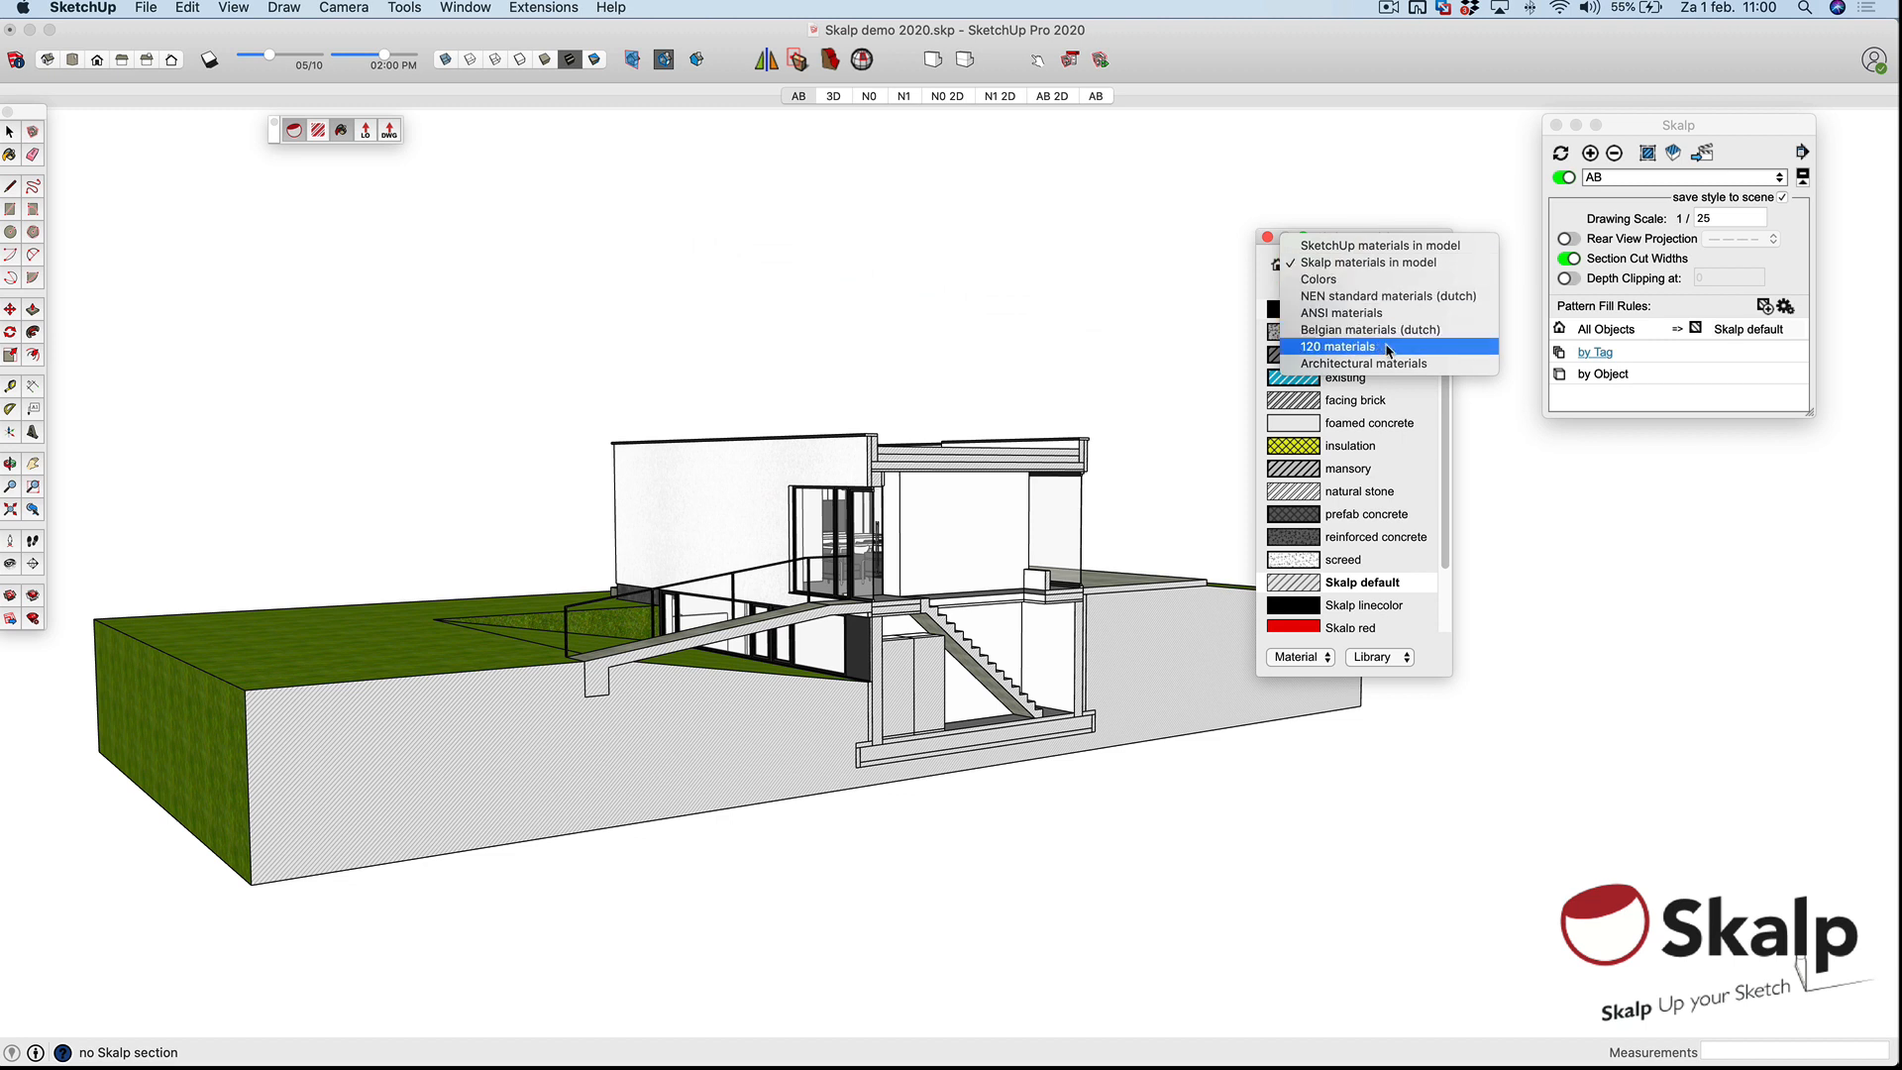
{"action": "left_click", "coordinate": [1382, 347]}
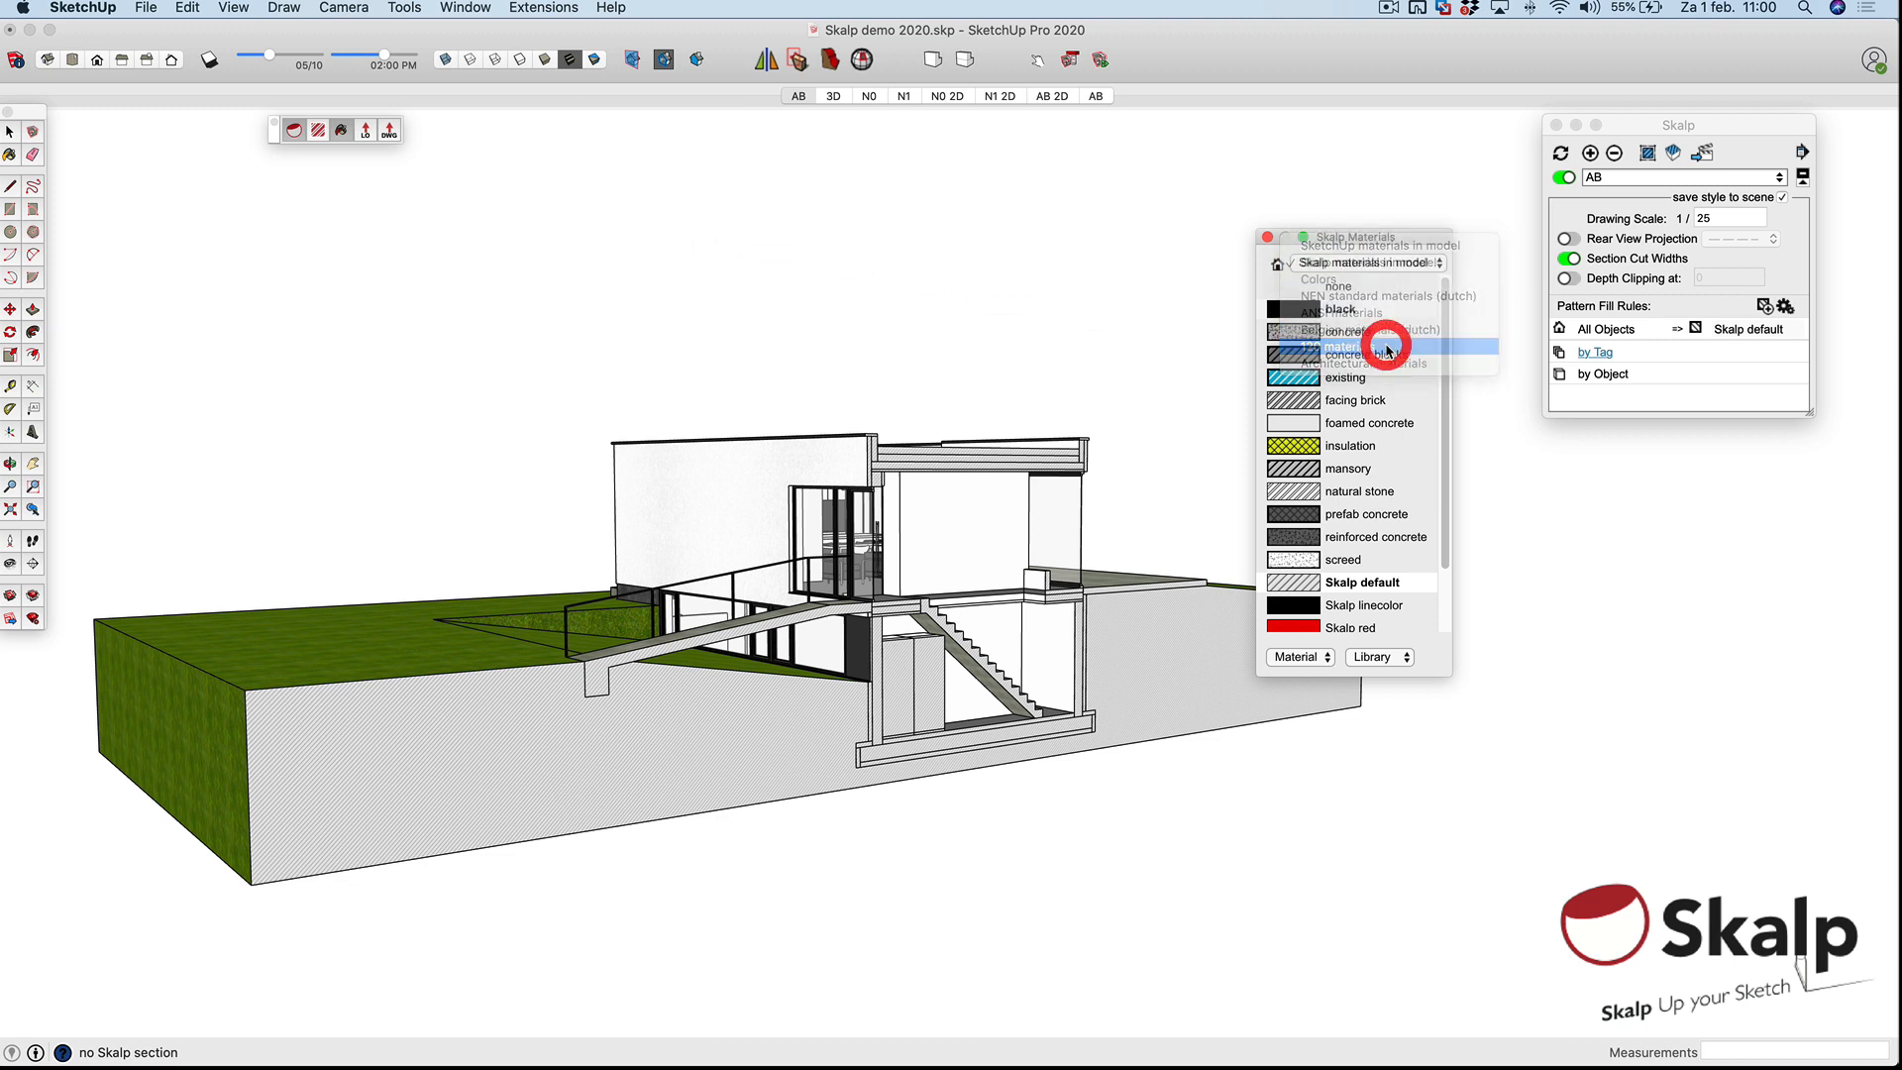
{"action": "scroll", "coordinate": [1441, 350], "scroll_direction": "down", "scroll_amount": 3}
{"action": "left_click_drag", "start_coordinate": [1439, 345], "coordinate": [1447, 251]}
{"action": "left_click", "coordinate": [1441, 262]}
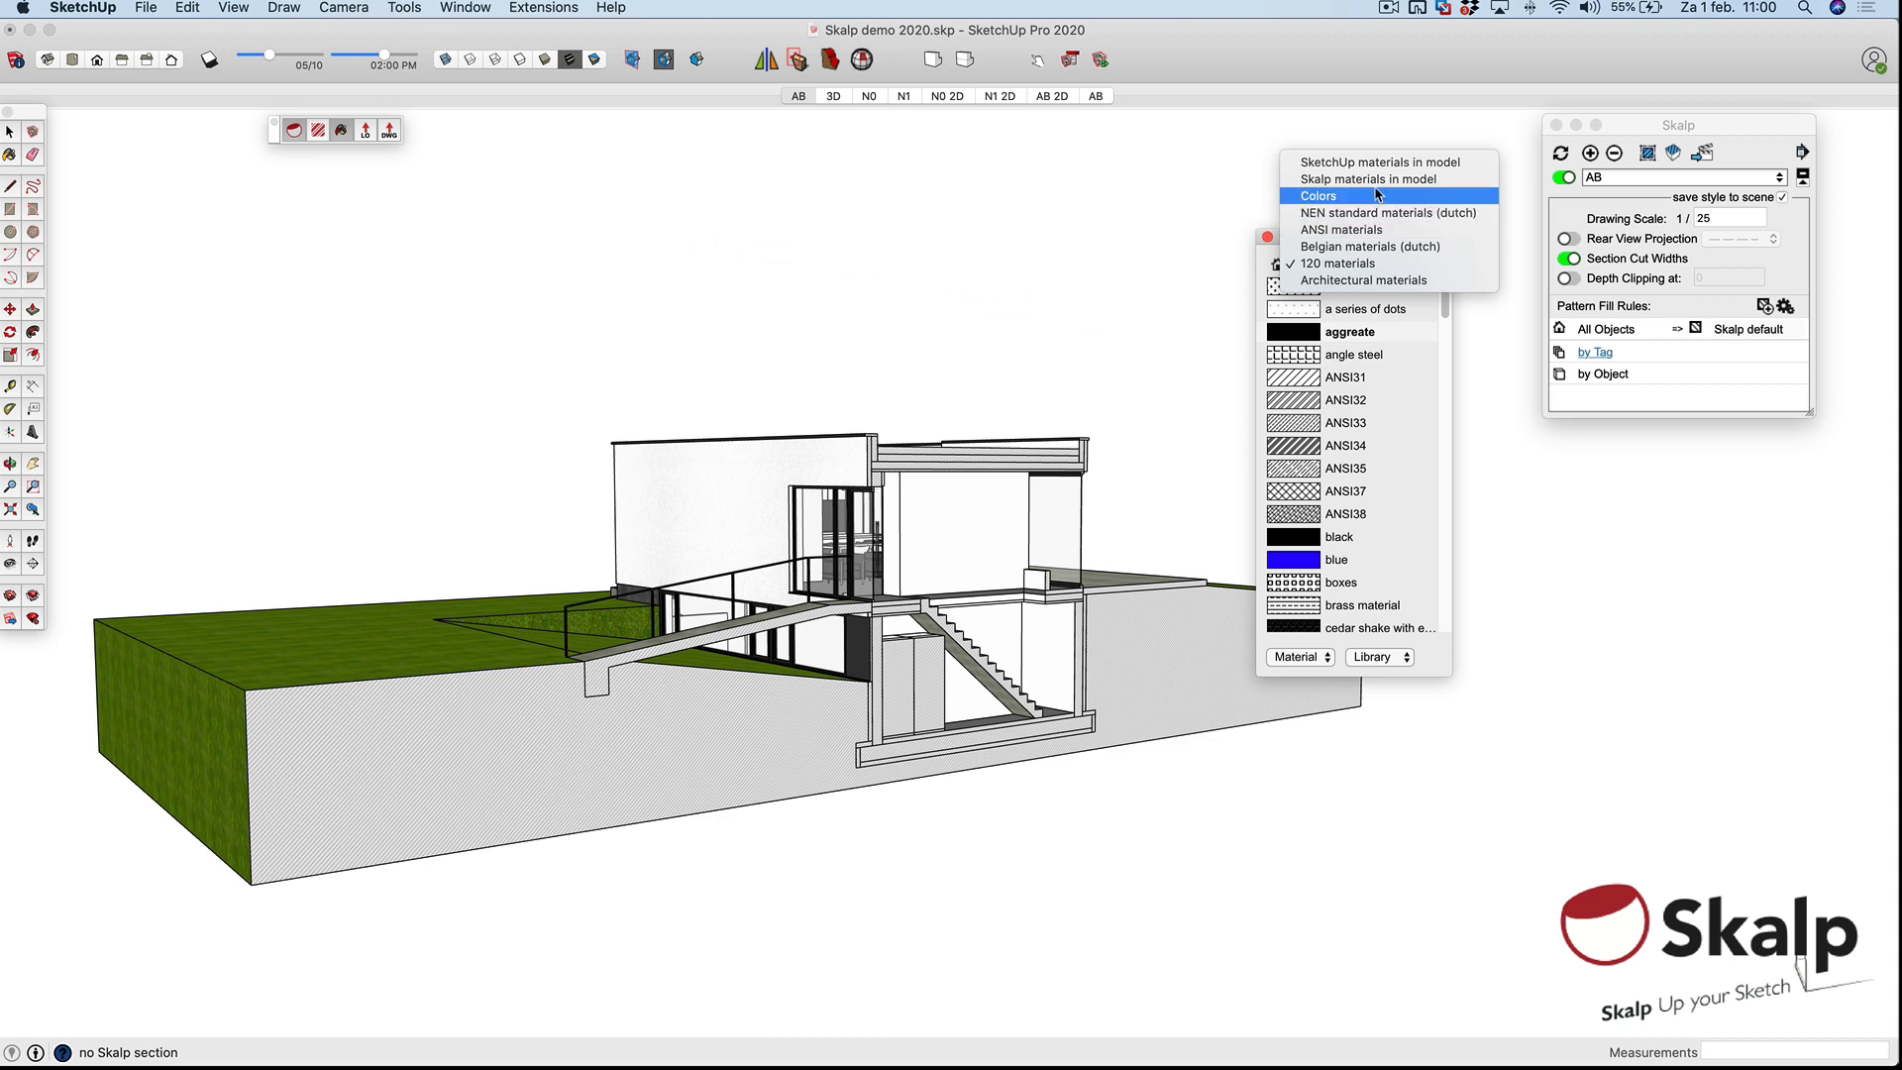
{"action": "left_click", "coordinate": [1367, 179]}
{"action": "left_click_drag", "start_coordinate": [1342, 241], "coordinate": [1338, 239]}
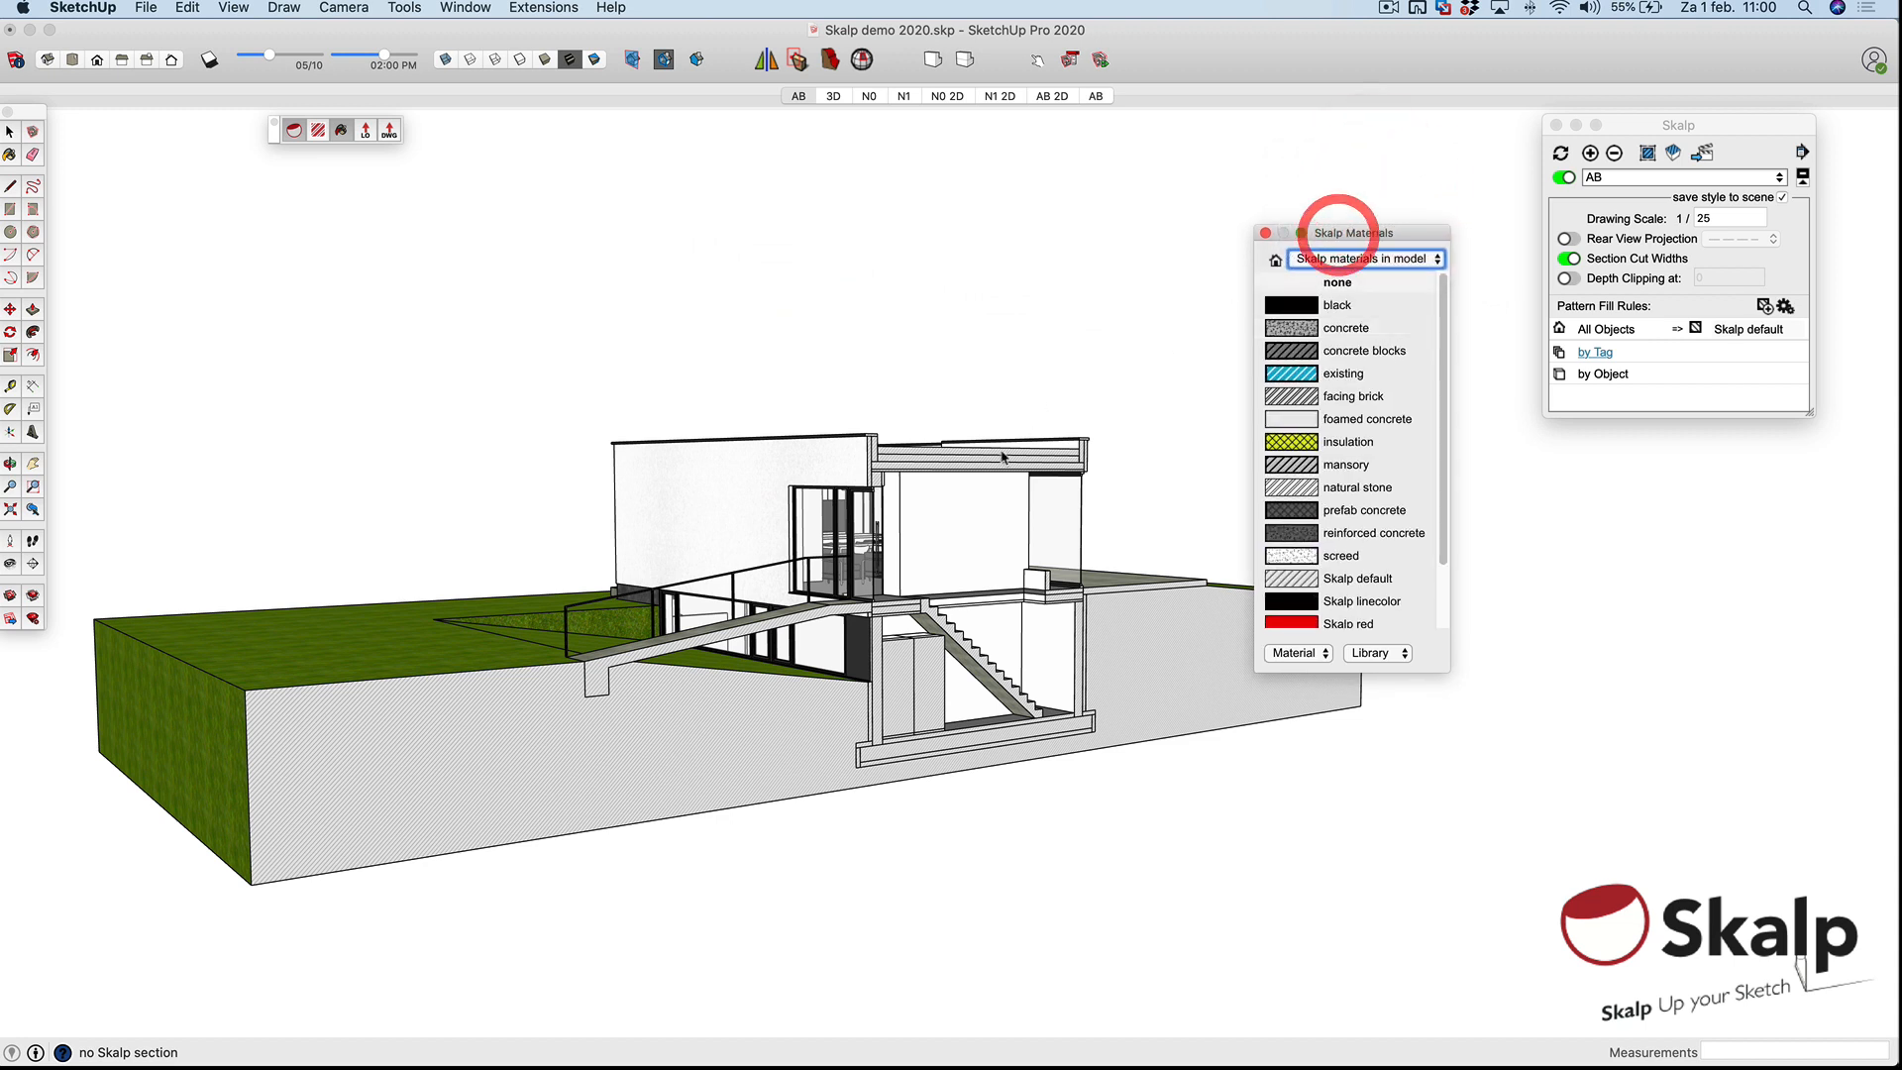
Reset the pattern fill rules of the AB section to default.
{"action": "scroll", "coordinate": [1040, 673], "scroll_direction": "up", "scroll_amount": 3}
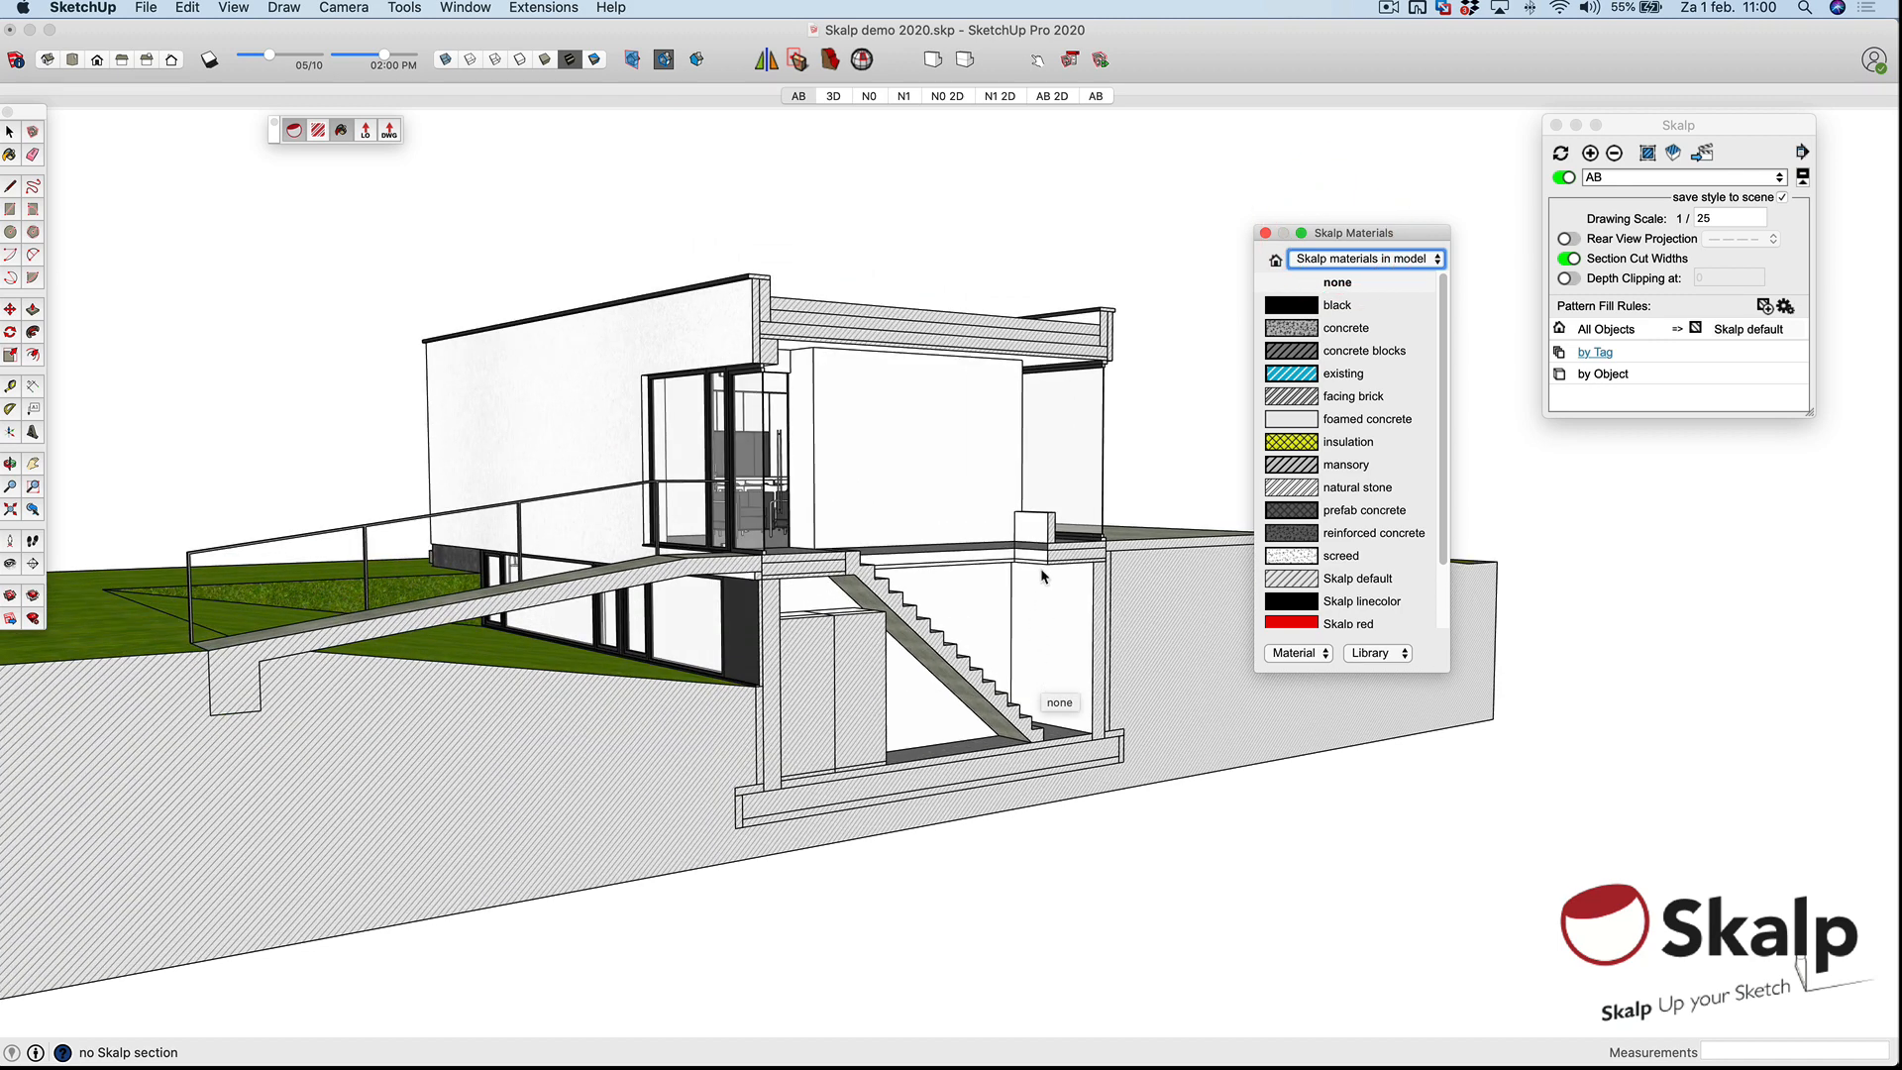
{"action": "left_click", "coordinate": [1768, 127]}
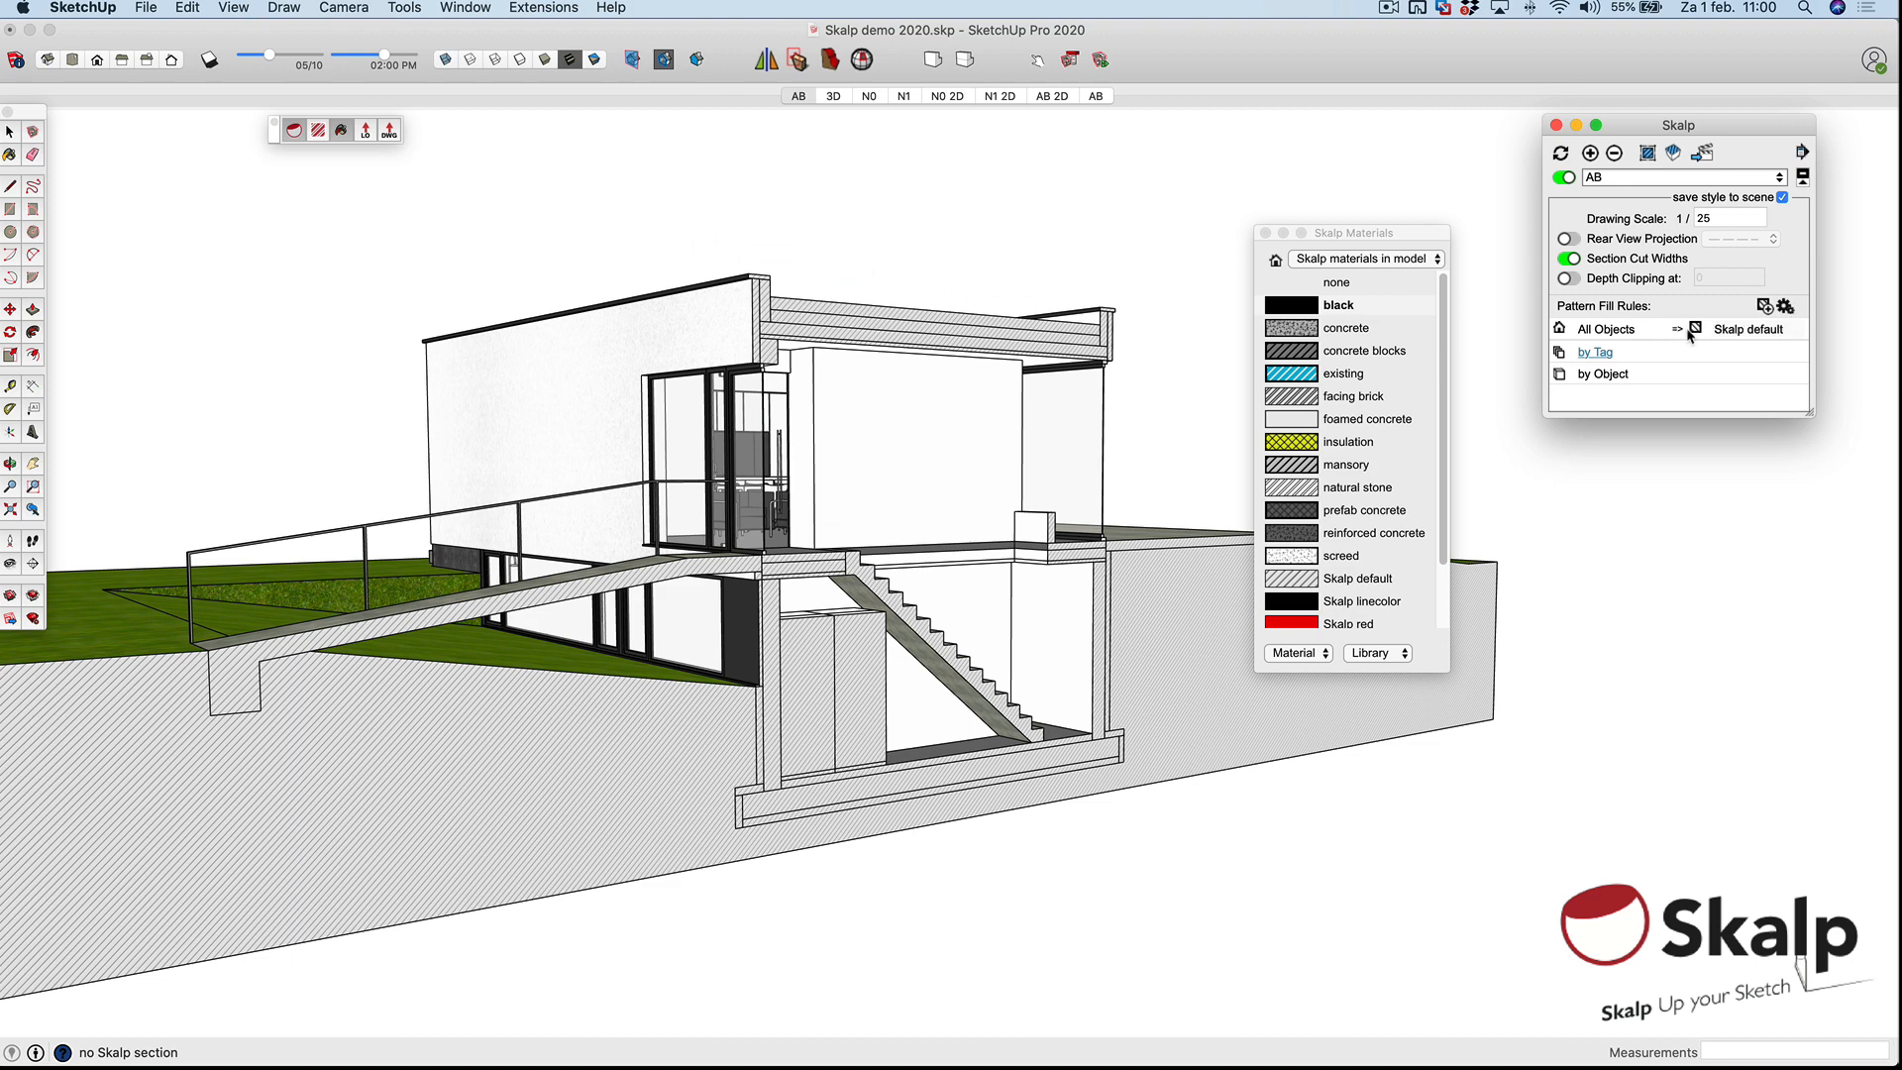
{"action": "left_click", "coordinate": [1785, 308]}
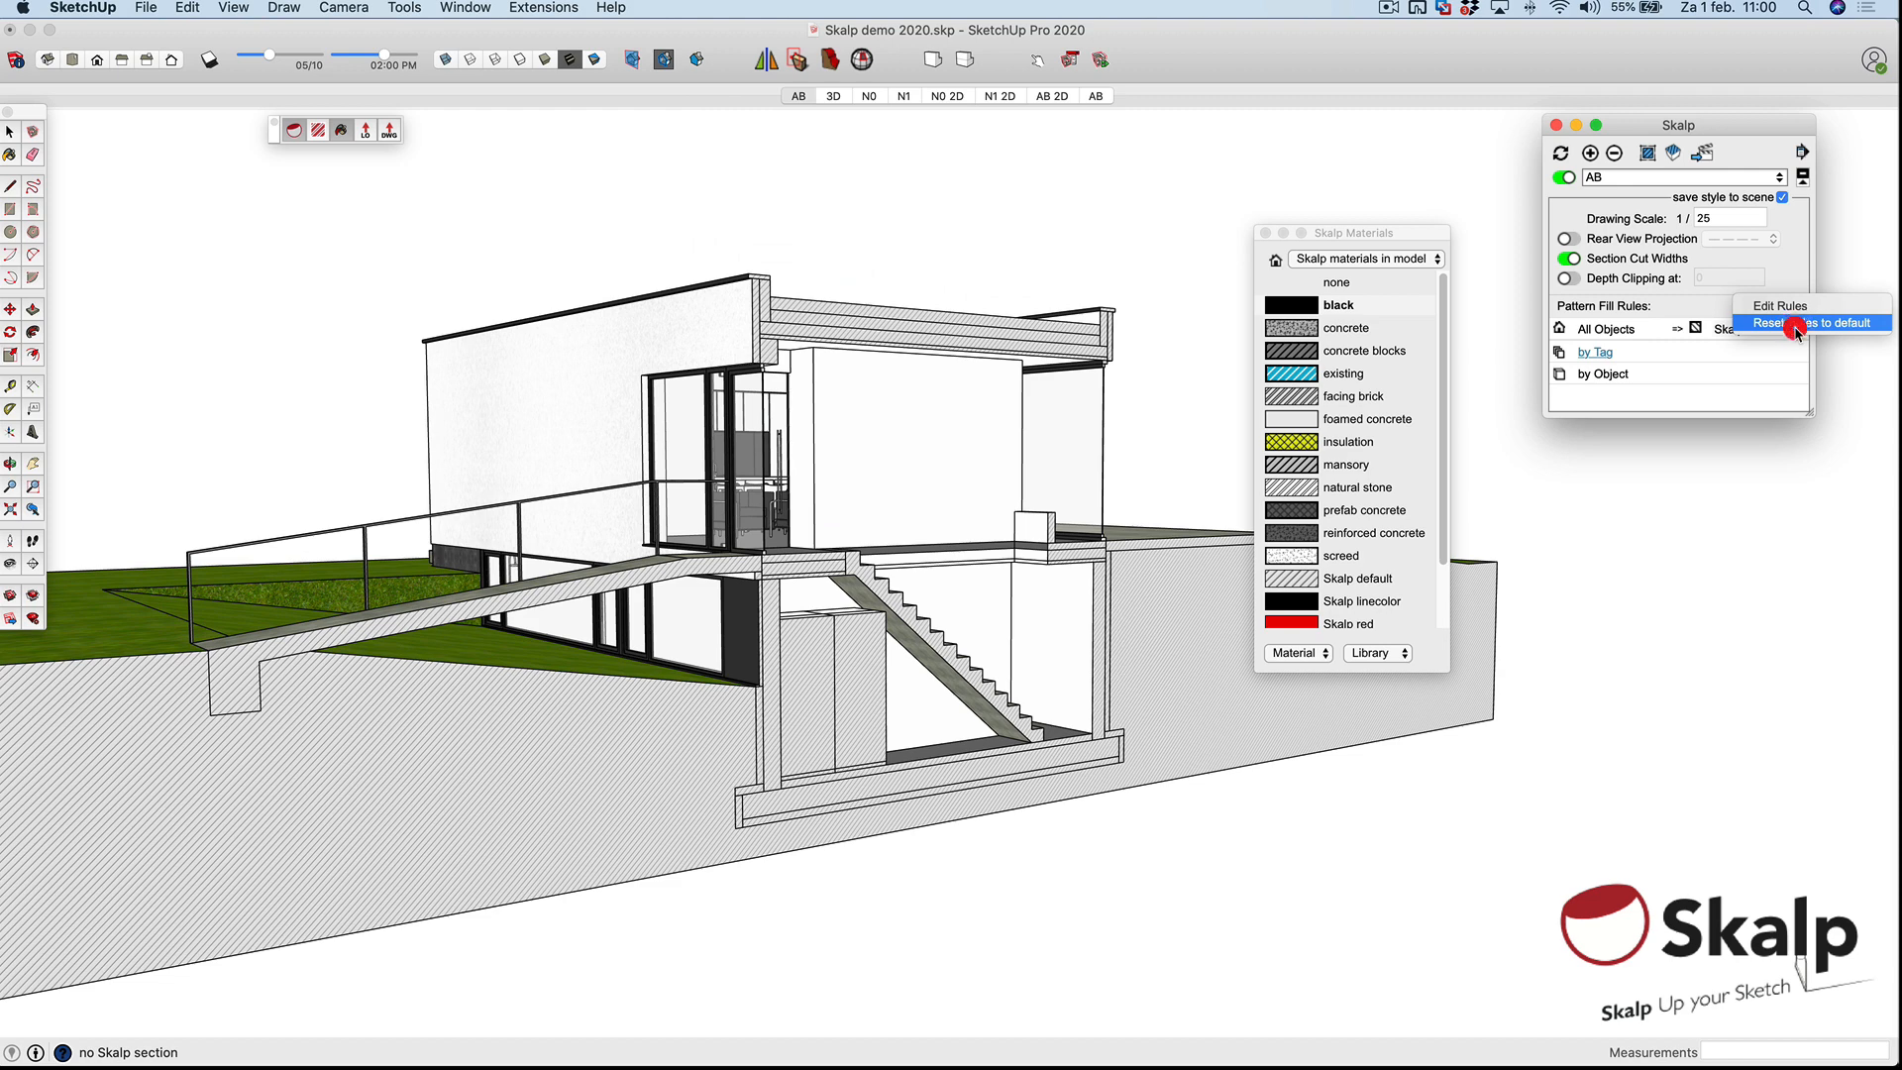
{"action": "left_click", "coordinate": [1795, 325]}
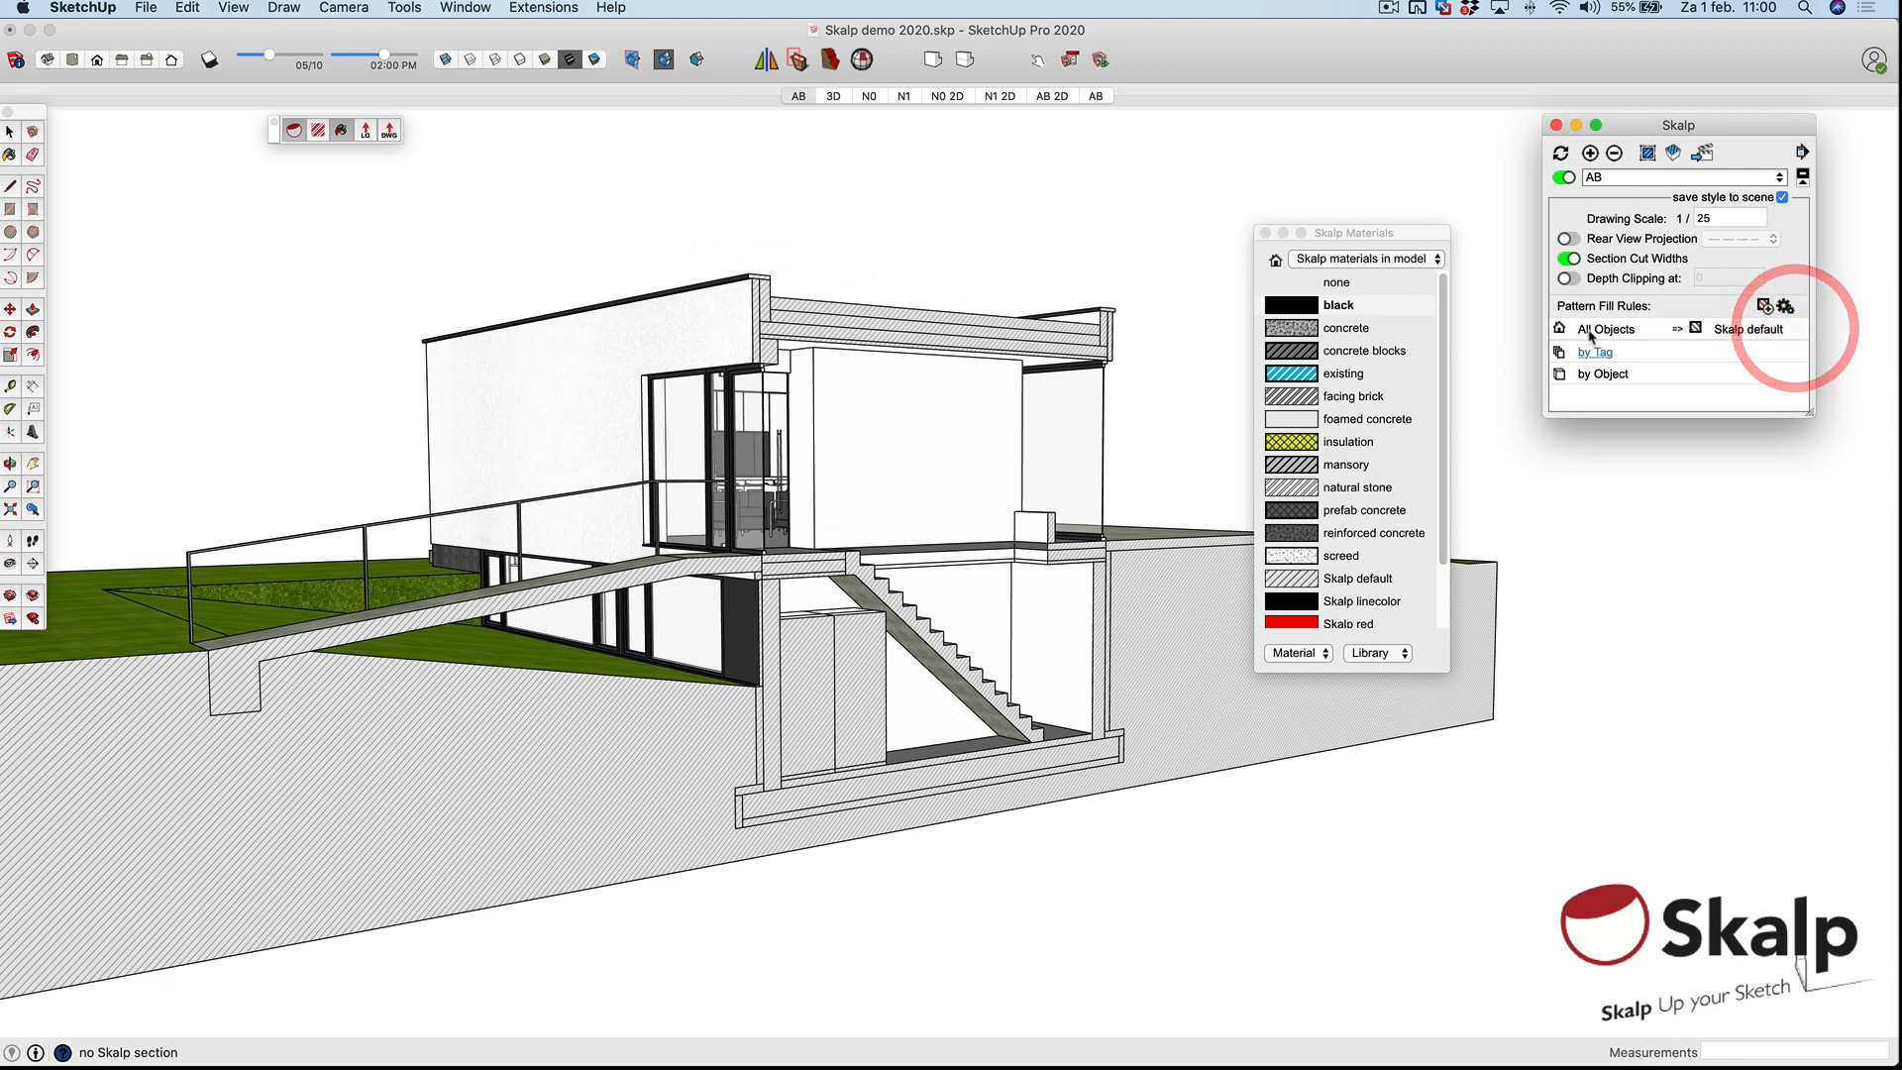
Paint the section fill of the entire model with the Skalp material white.
{"action": "left_click", "coordinate": [1325, 235]}
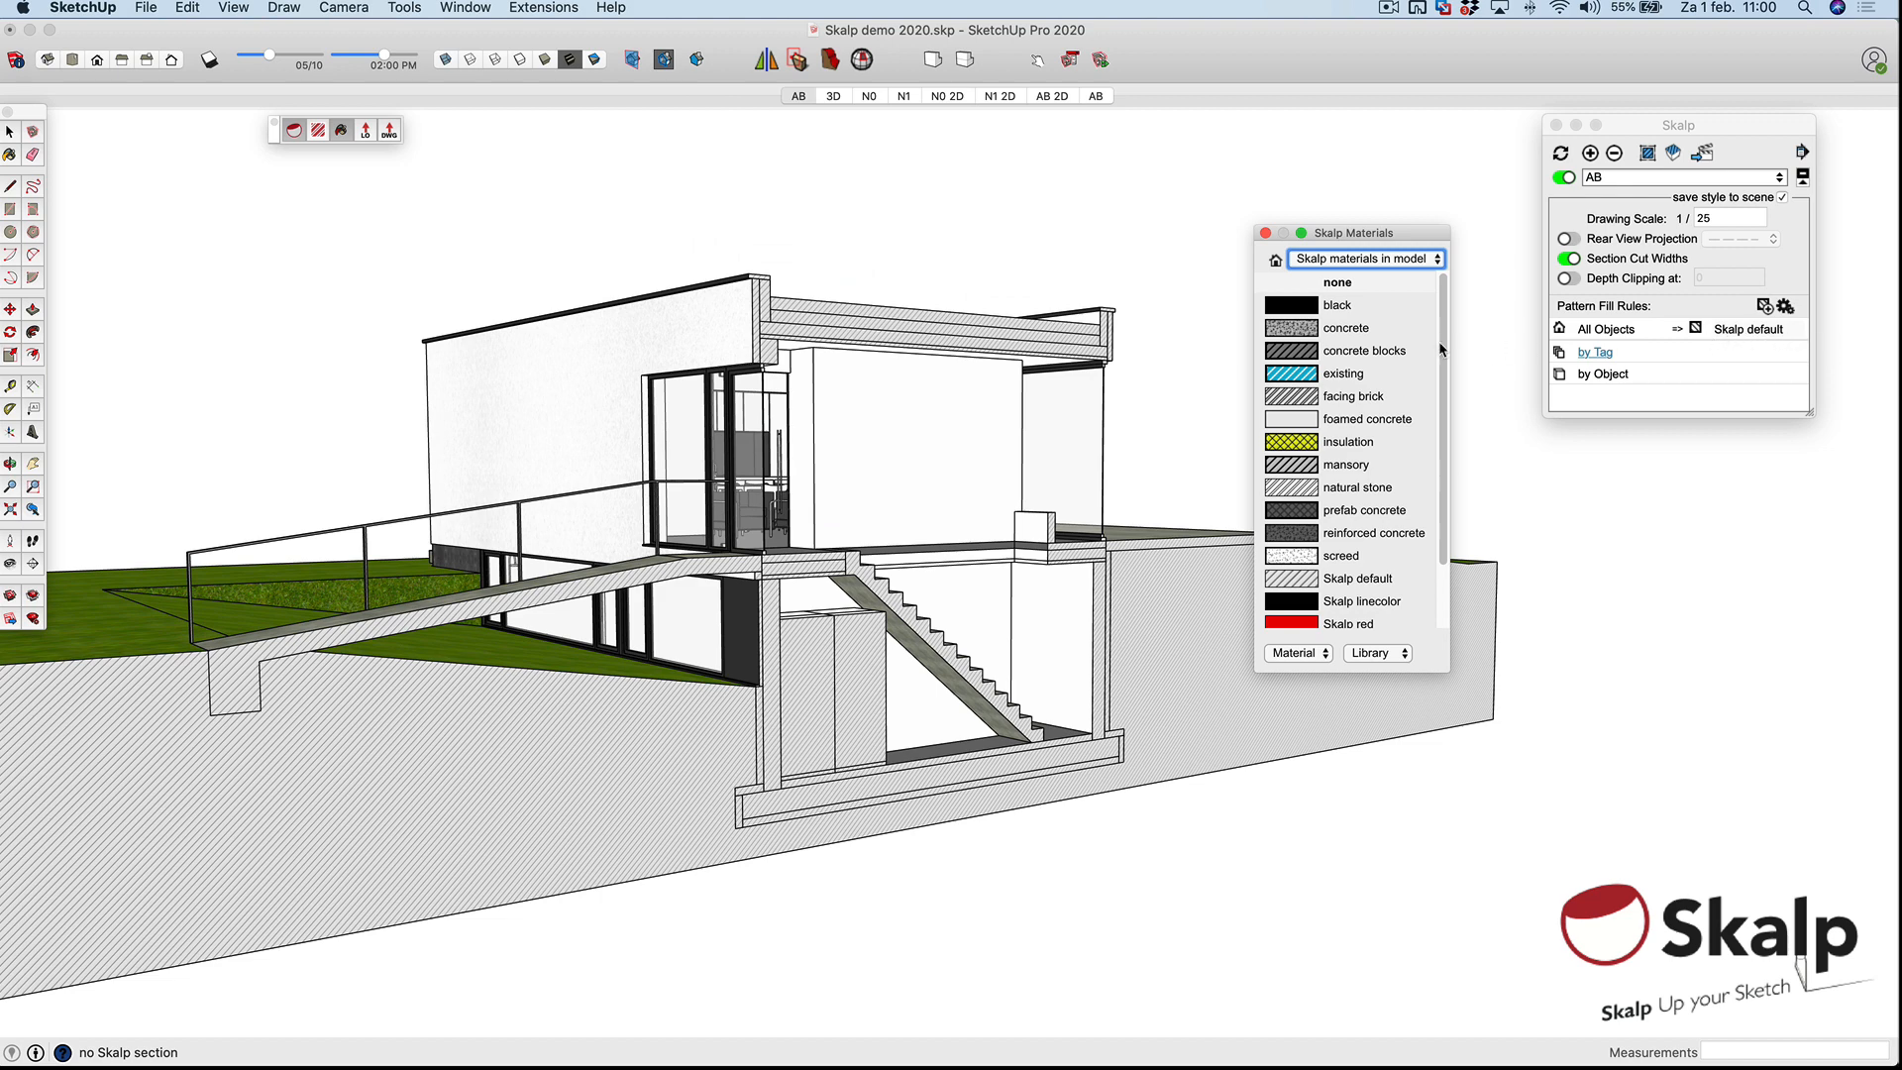
{"action": "left_click", "coordinate": [1367, 351]}
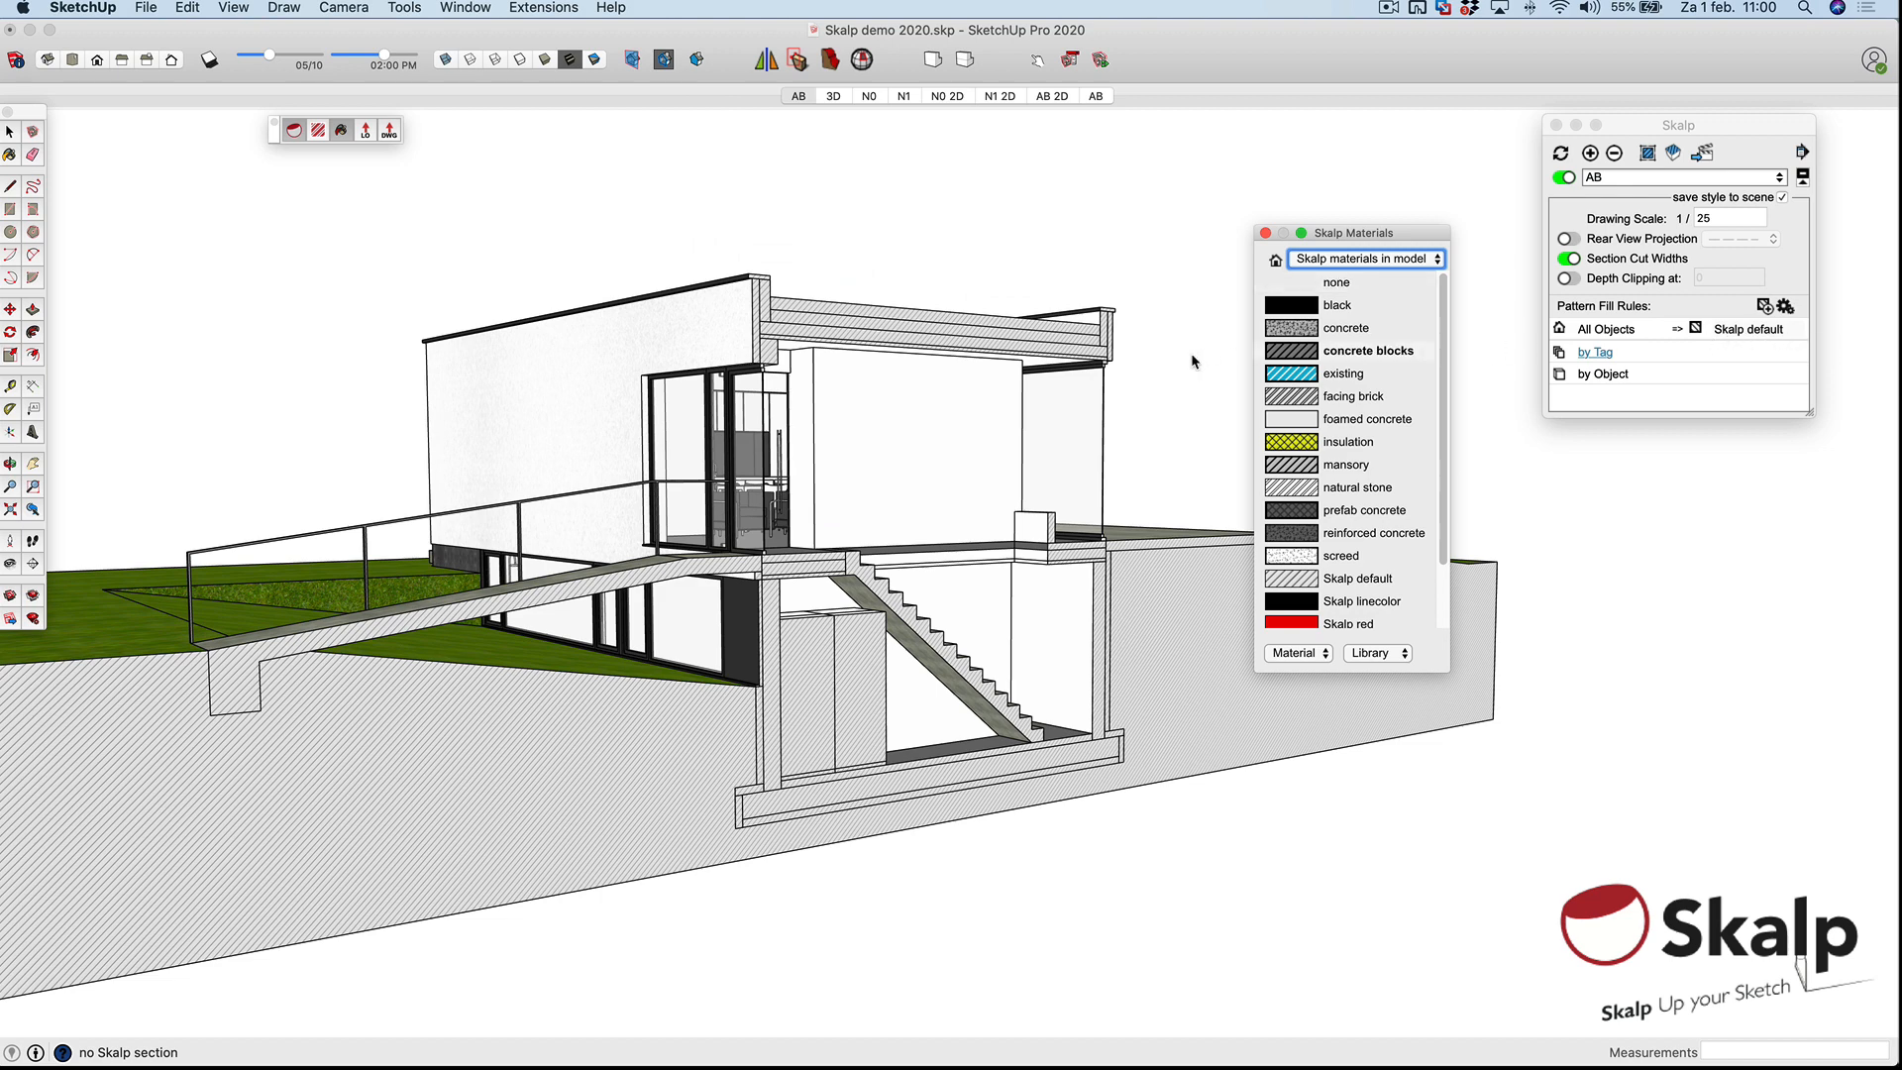
{"action": "left_click", "coordinate": [1346, 233]}
{"action": "scroll", "coordinate": [1347, 414], "scroll_direction": "down", "scroll_amount": 3}
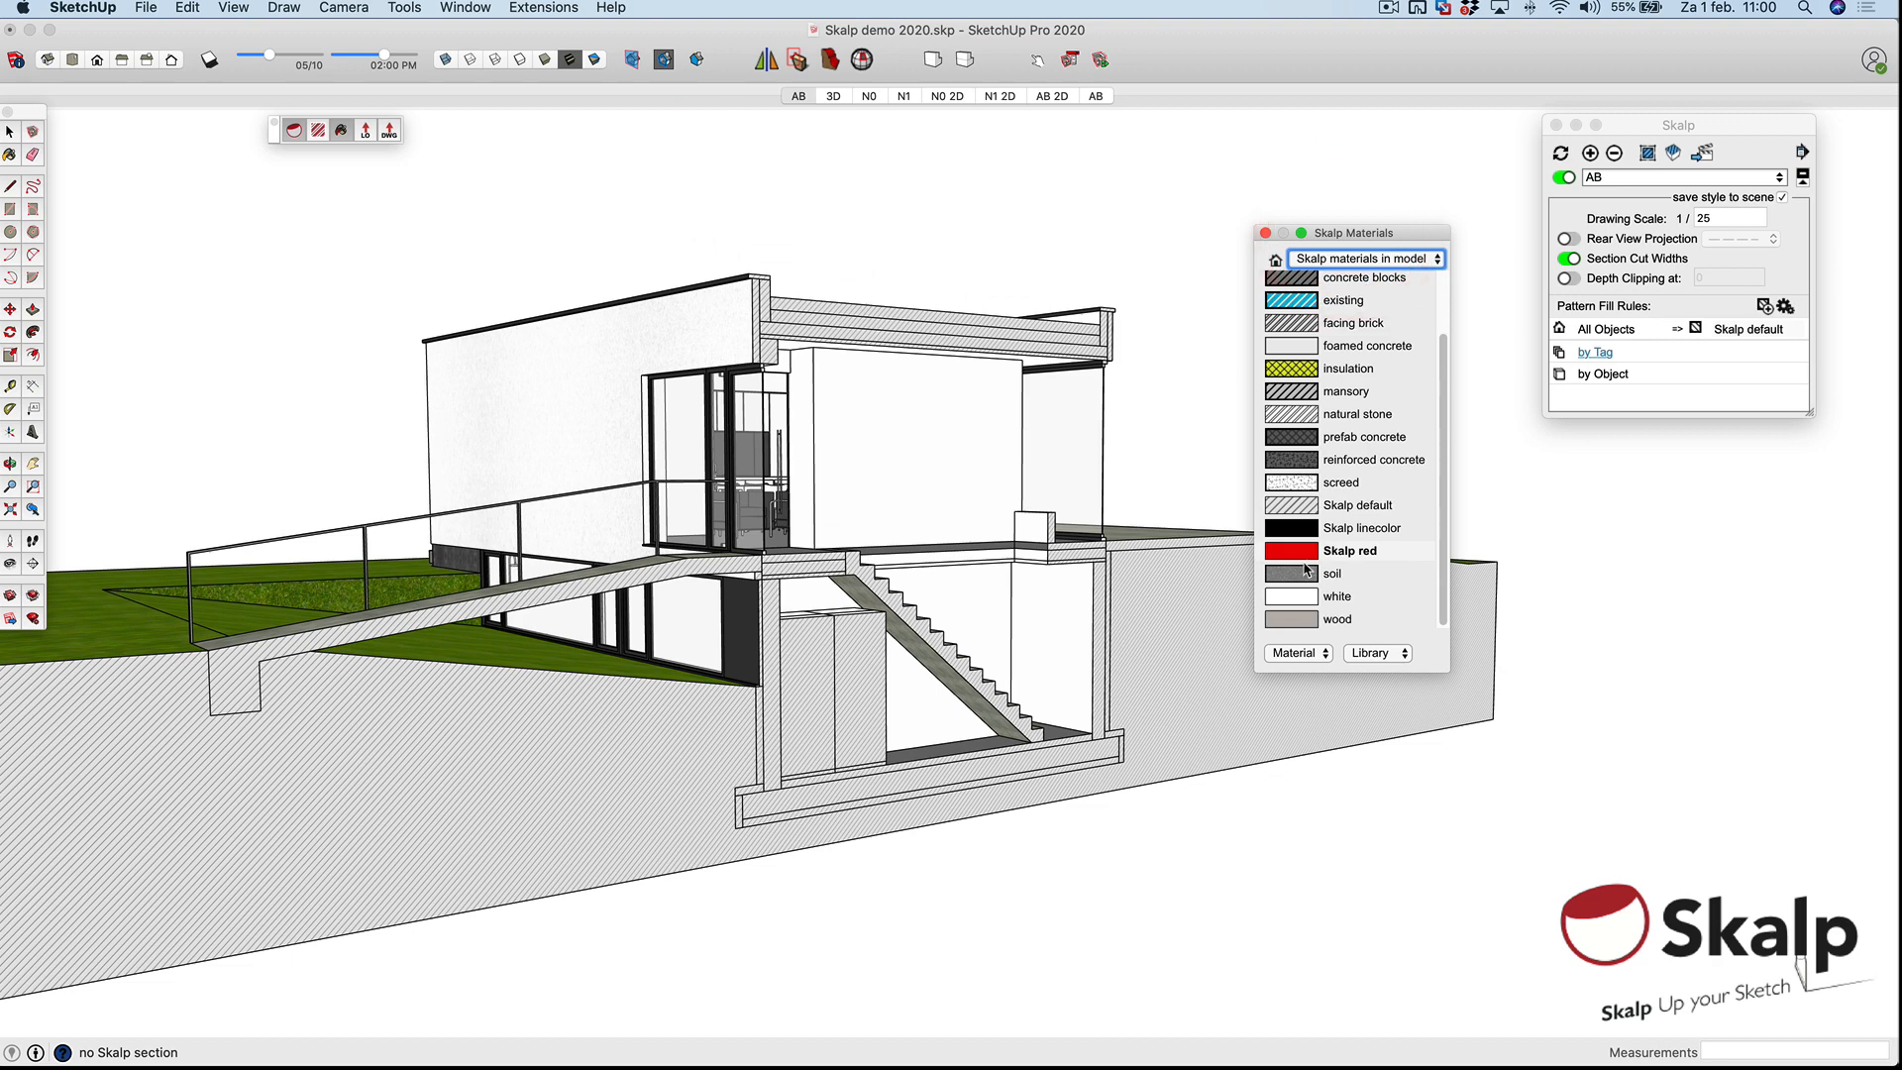
{"action": "left_click", "coordinate": [1302, 574]}
{"action": "left_click", "coordinate": [1307, 599]}
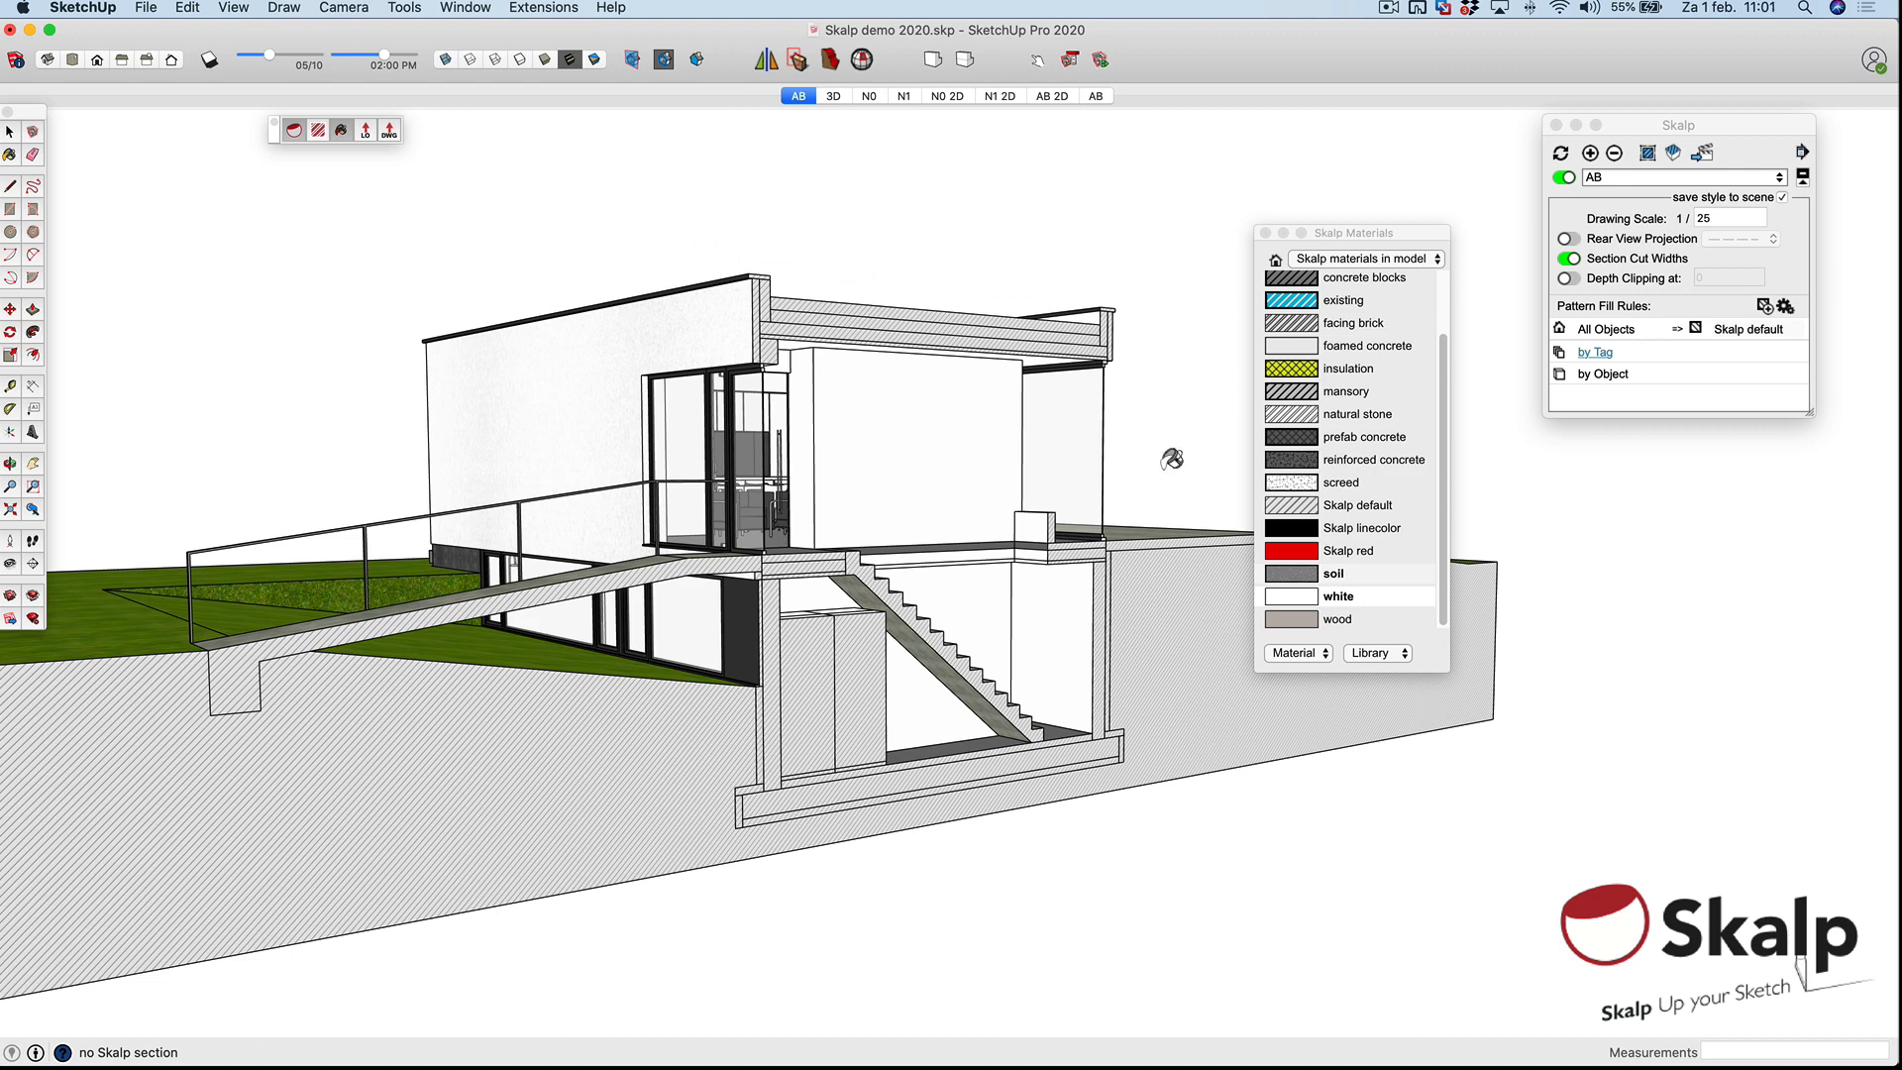
{"action": "scroll", "coordinate": [1173, 453], "scroll_direction": "up", "scroll_amount": 3}
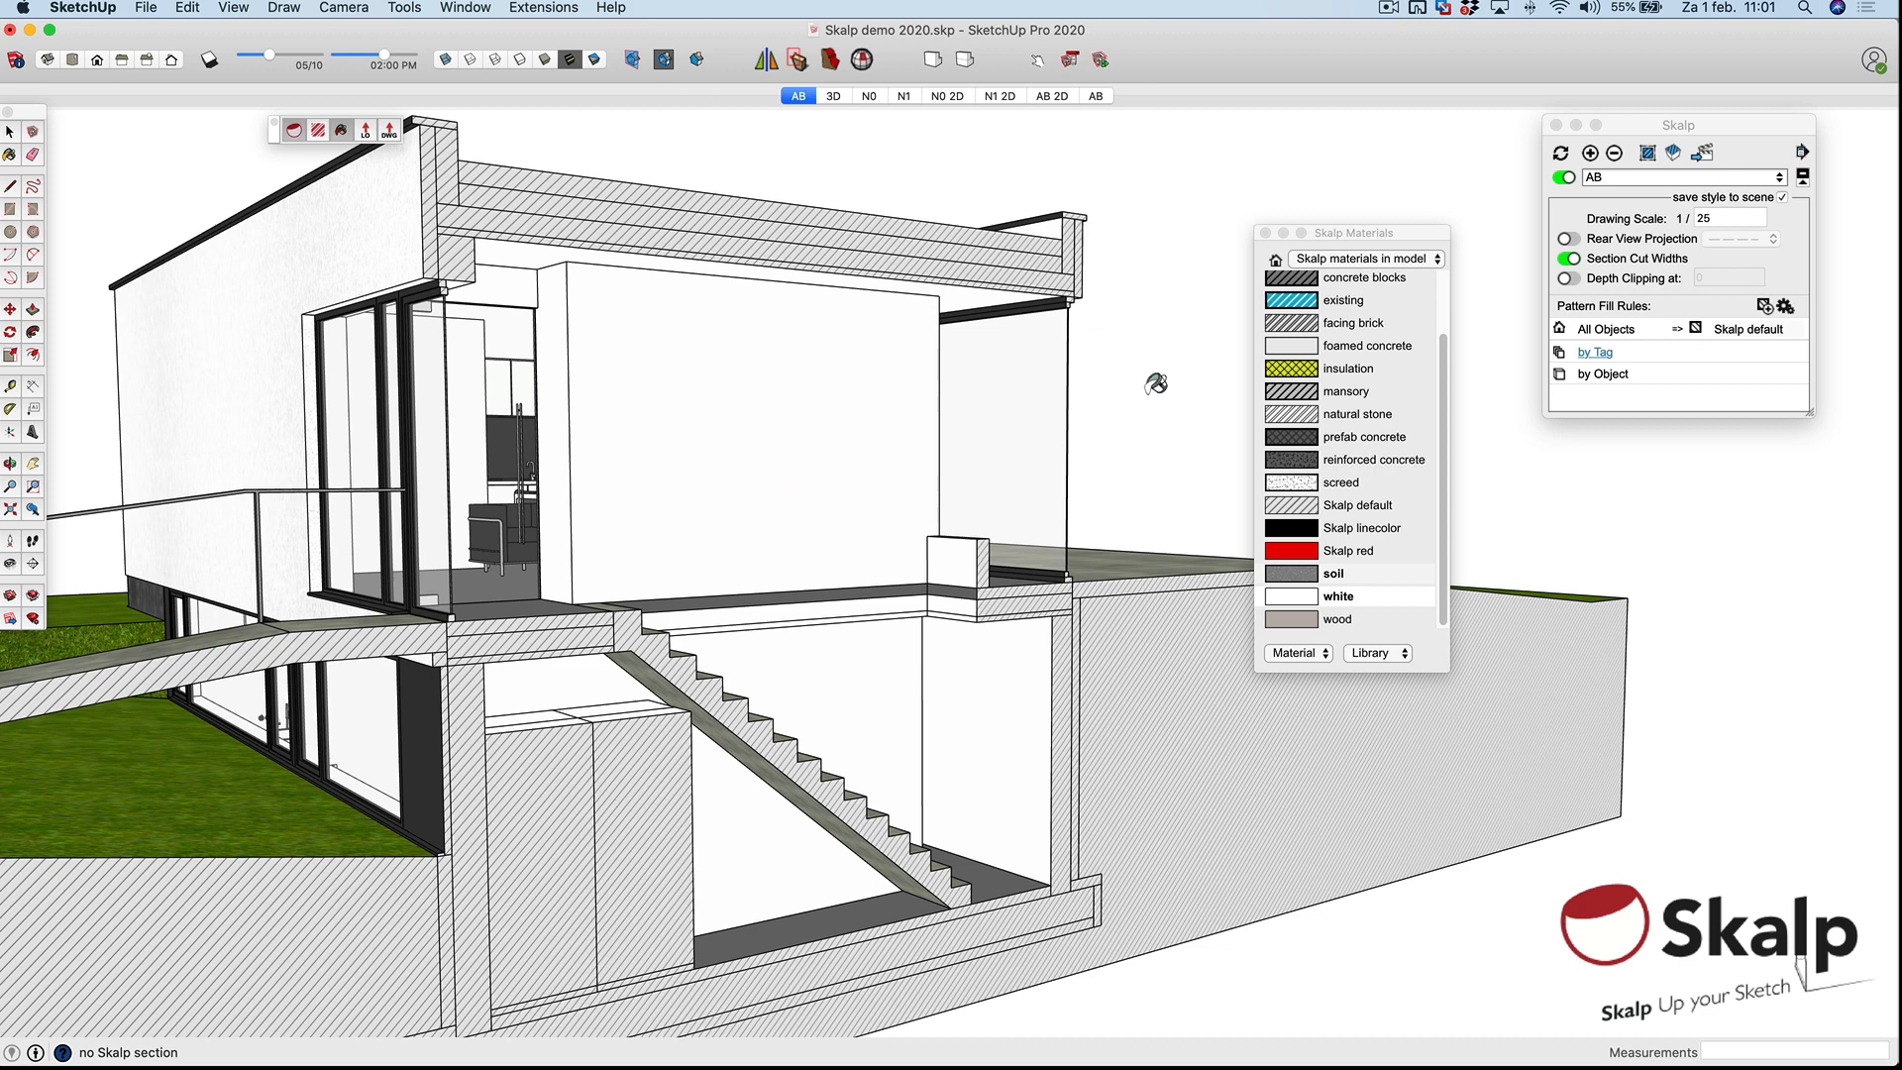
{"action": "left_click", "coordinate": [1144, 622], "text": "alt+shift"}
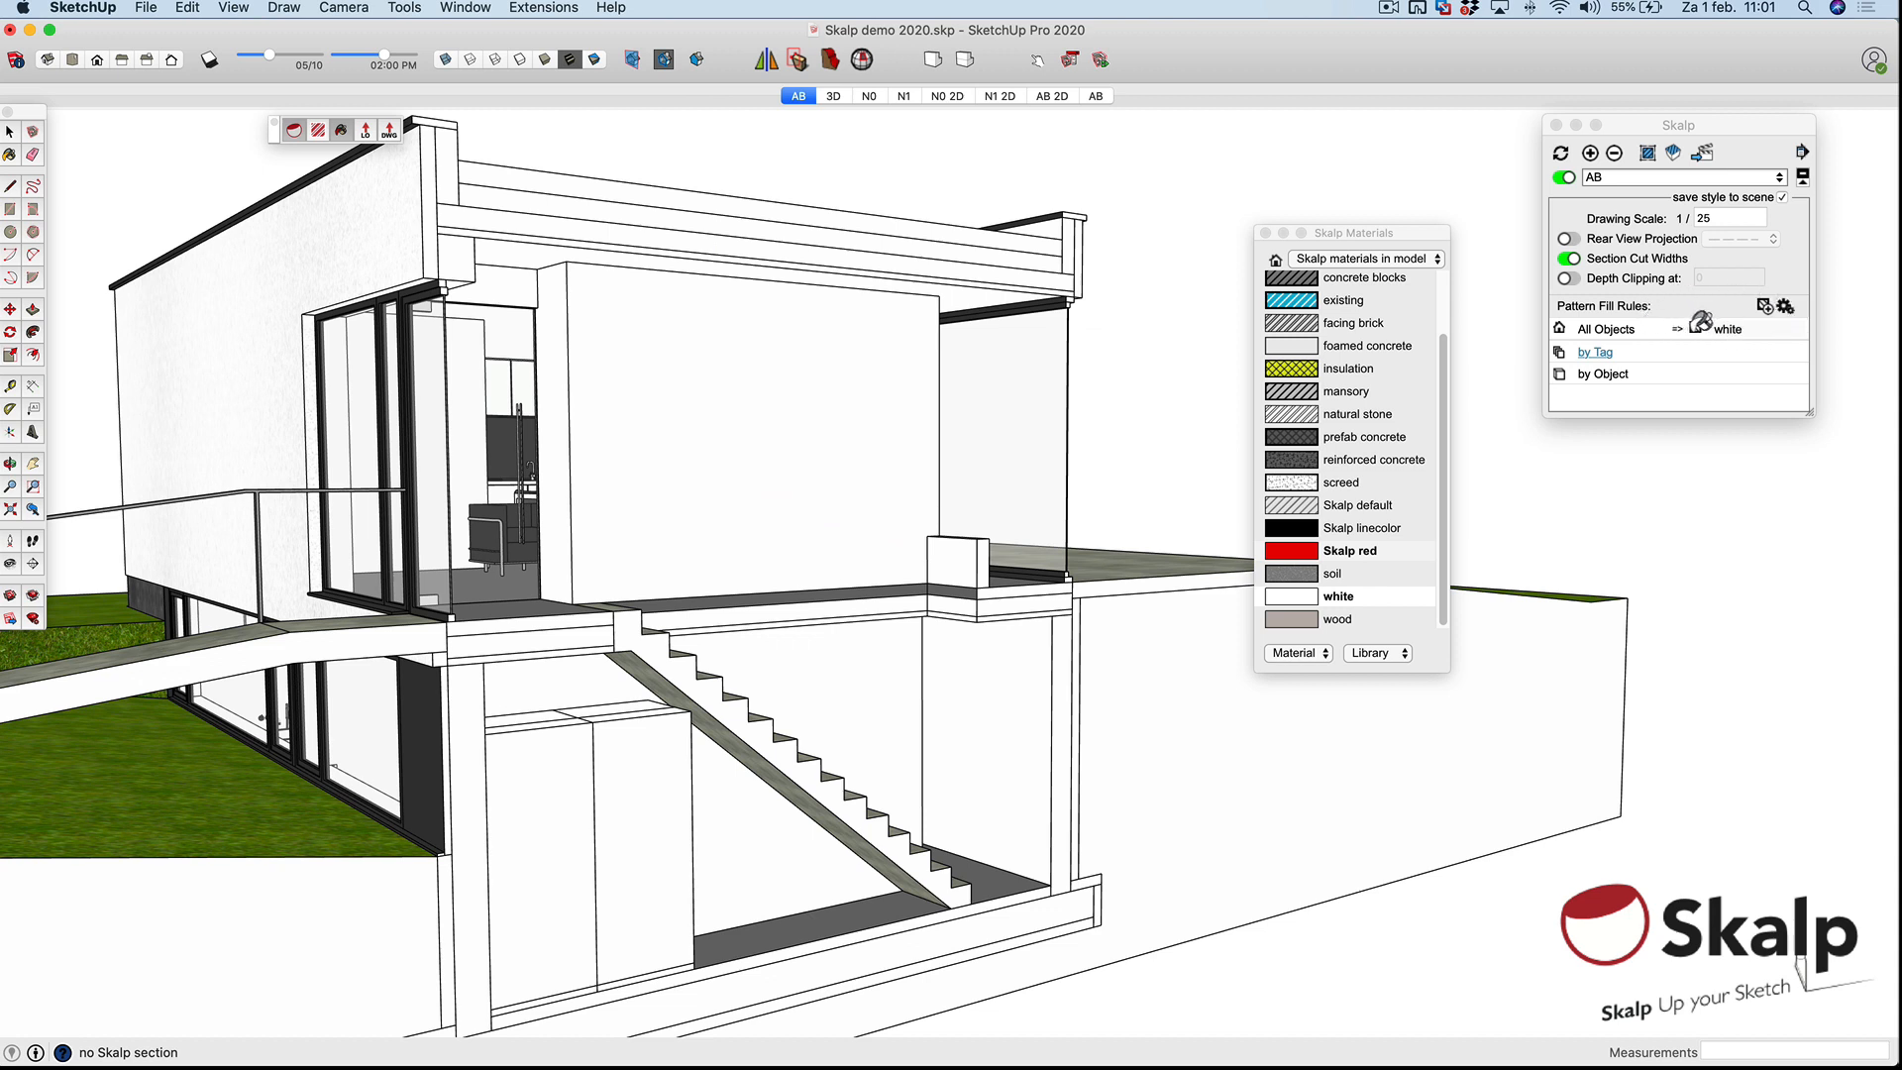
Paint the tag '16 Insulation basement' with the insulation material on the basement wall section.
{"action": "left_click_drag", "start_coordinate": [1372, 222], "coordinate": [1320, 164]}
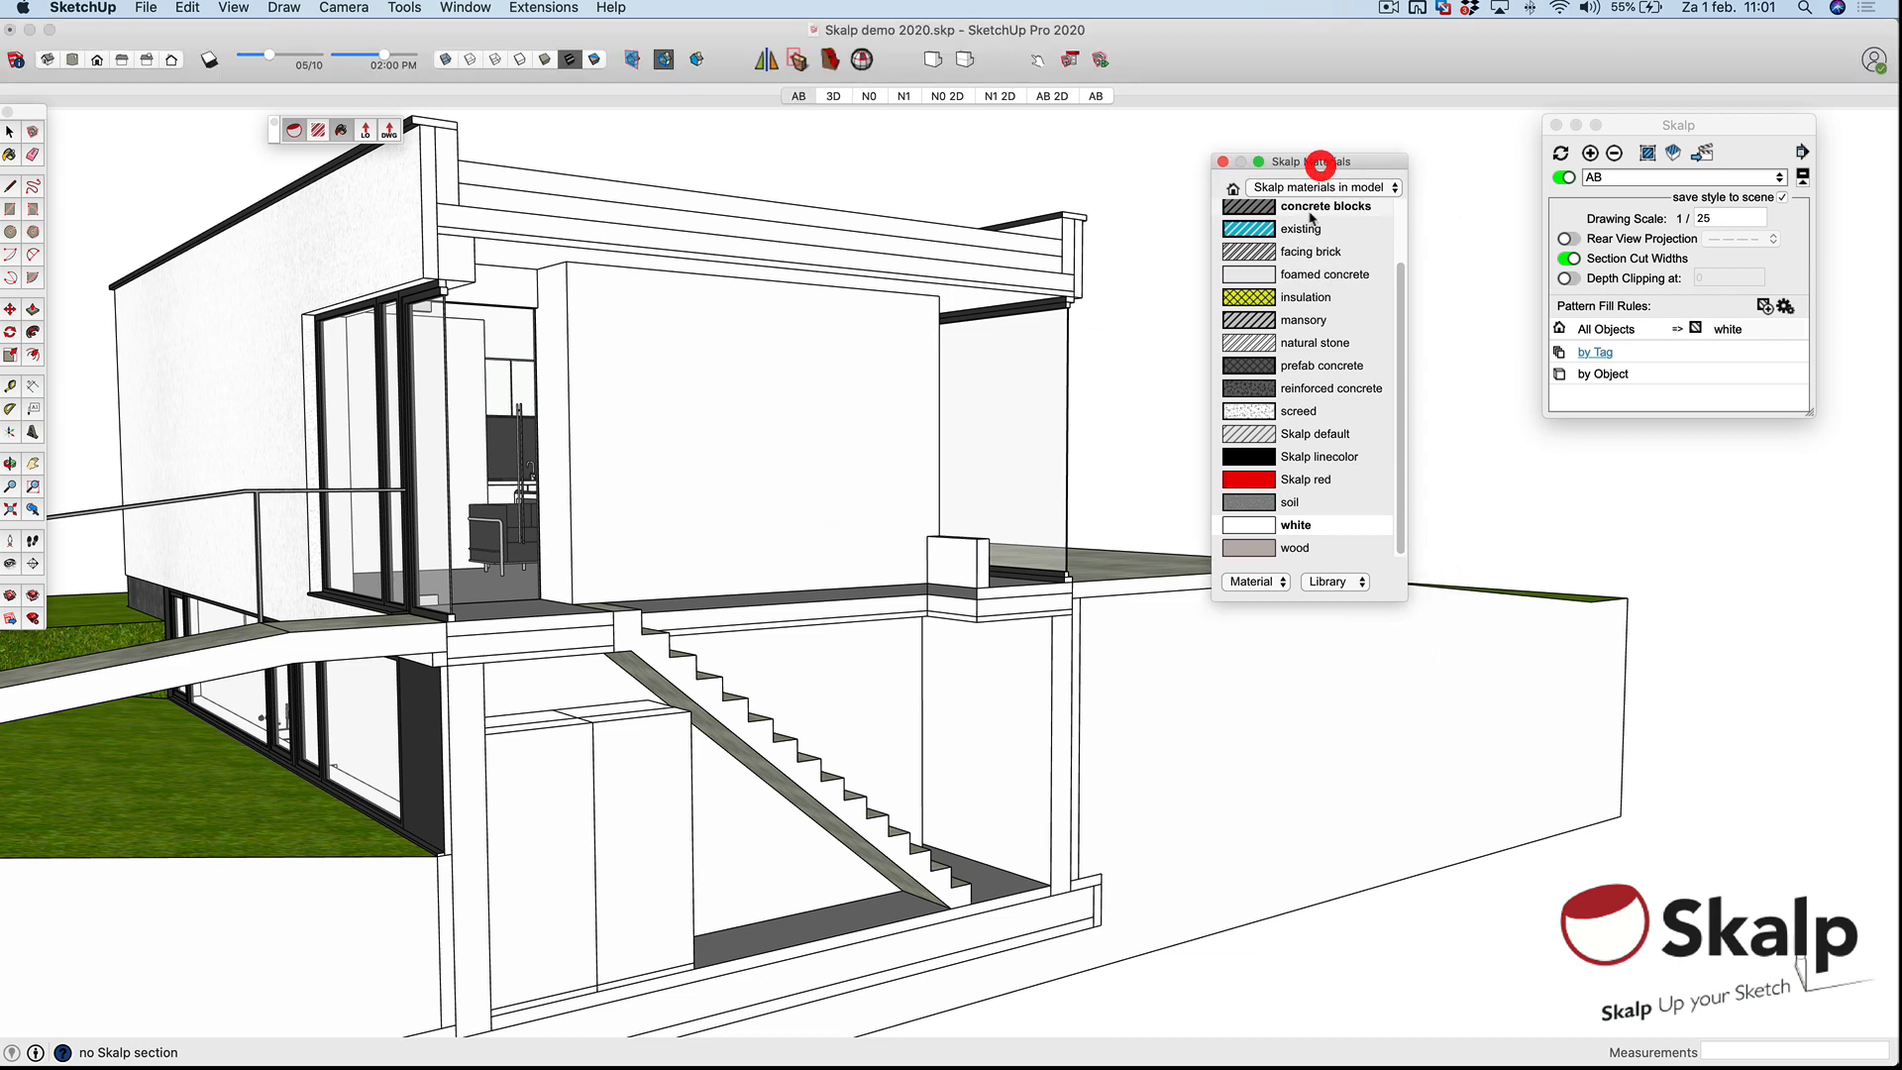
{"action": "left_click", "coordinate": [1297, 299]}
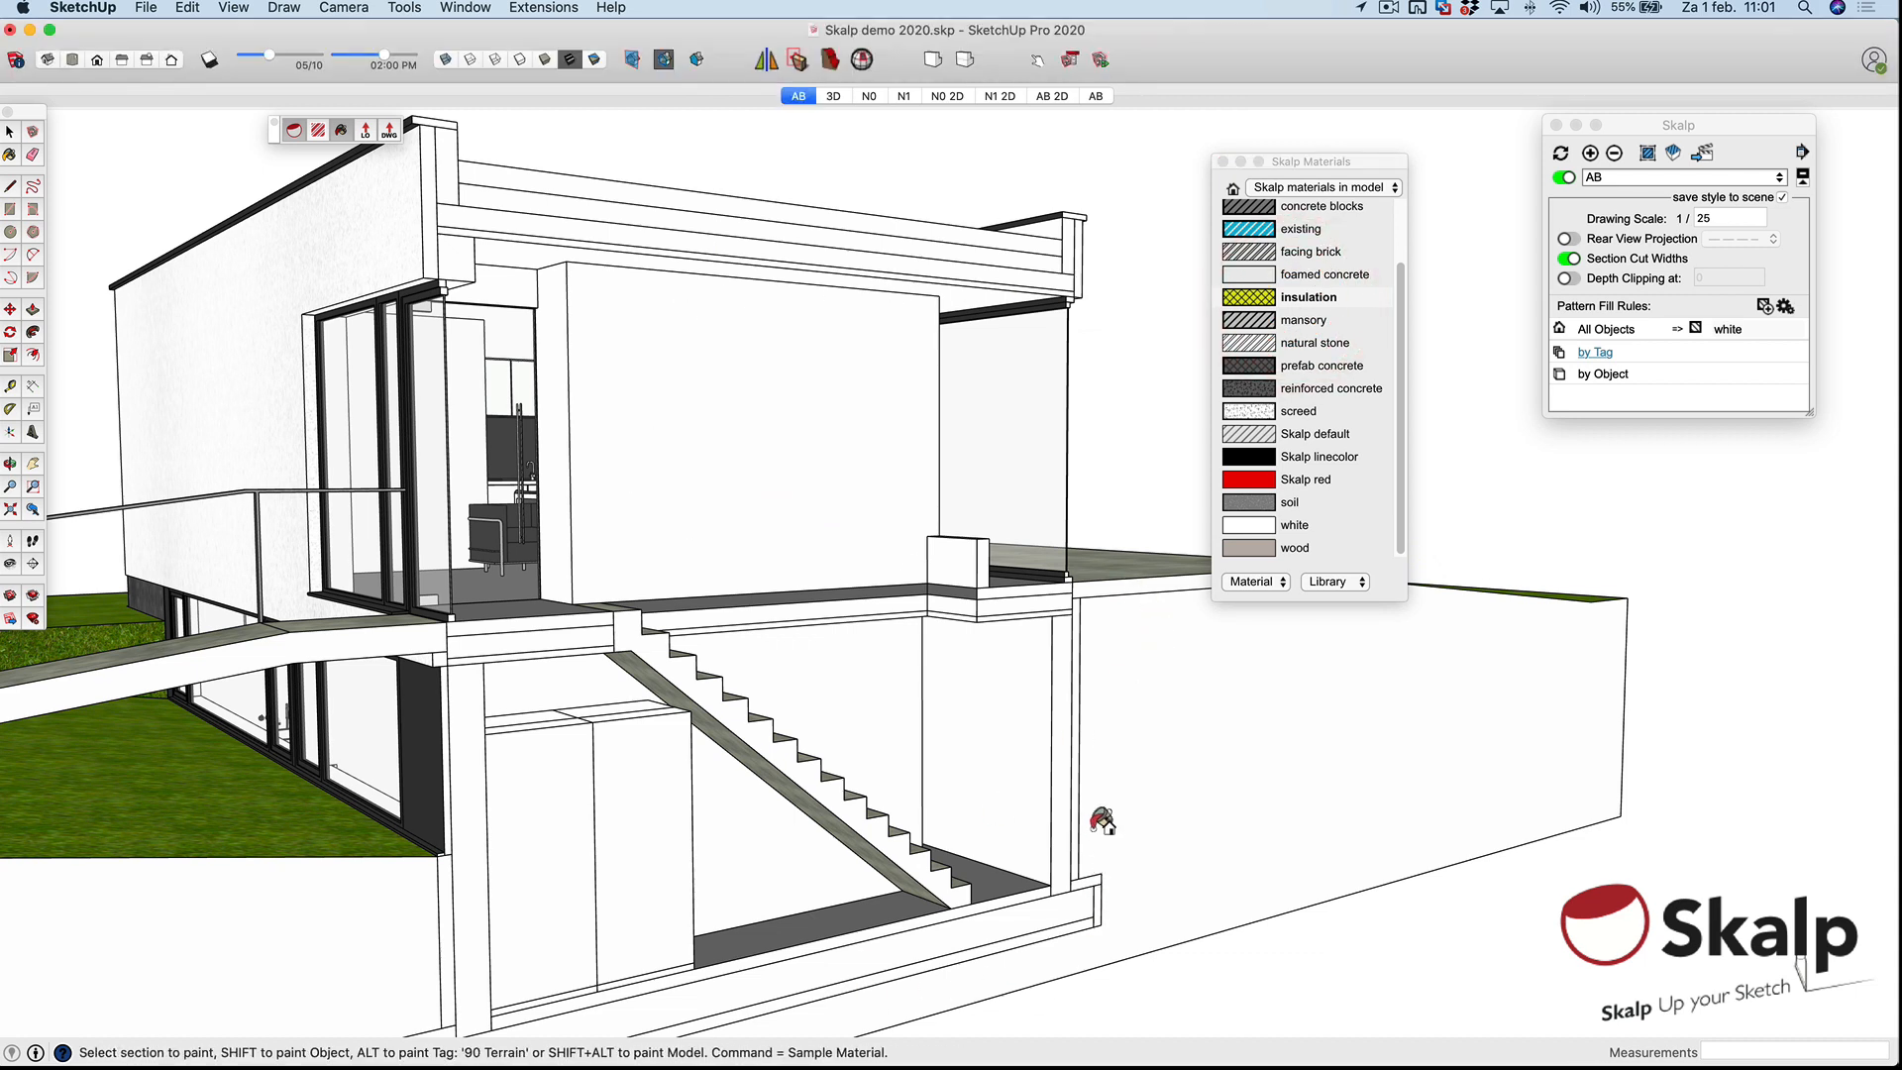
{"action": "scroll", "coordinate": [1096, 812], "scroll_direction": "up", "scroll_amount": 3}
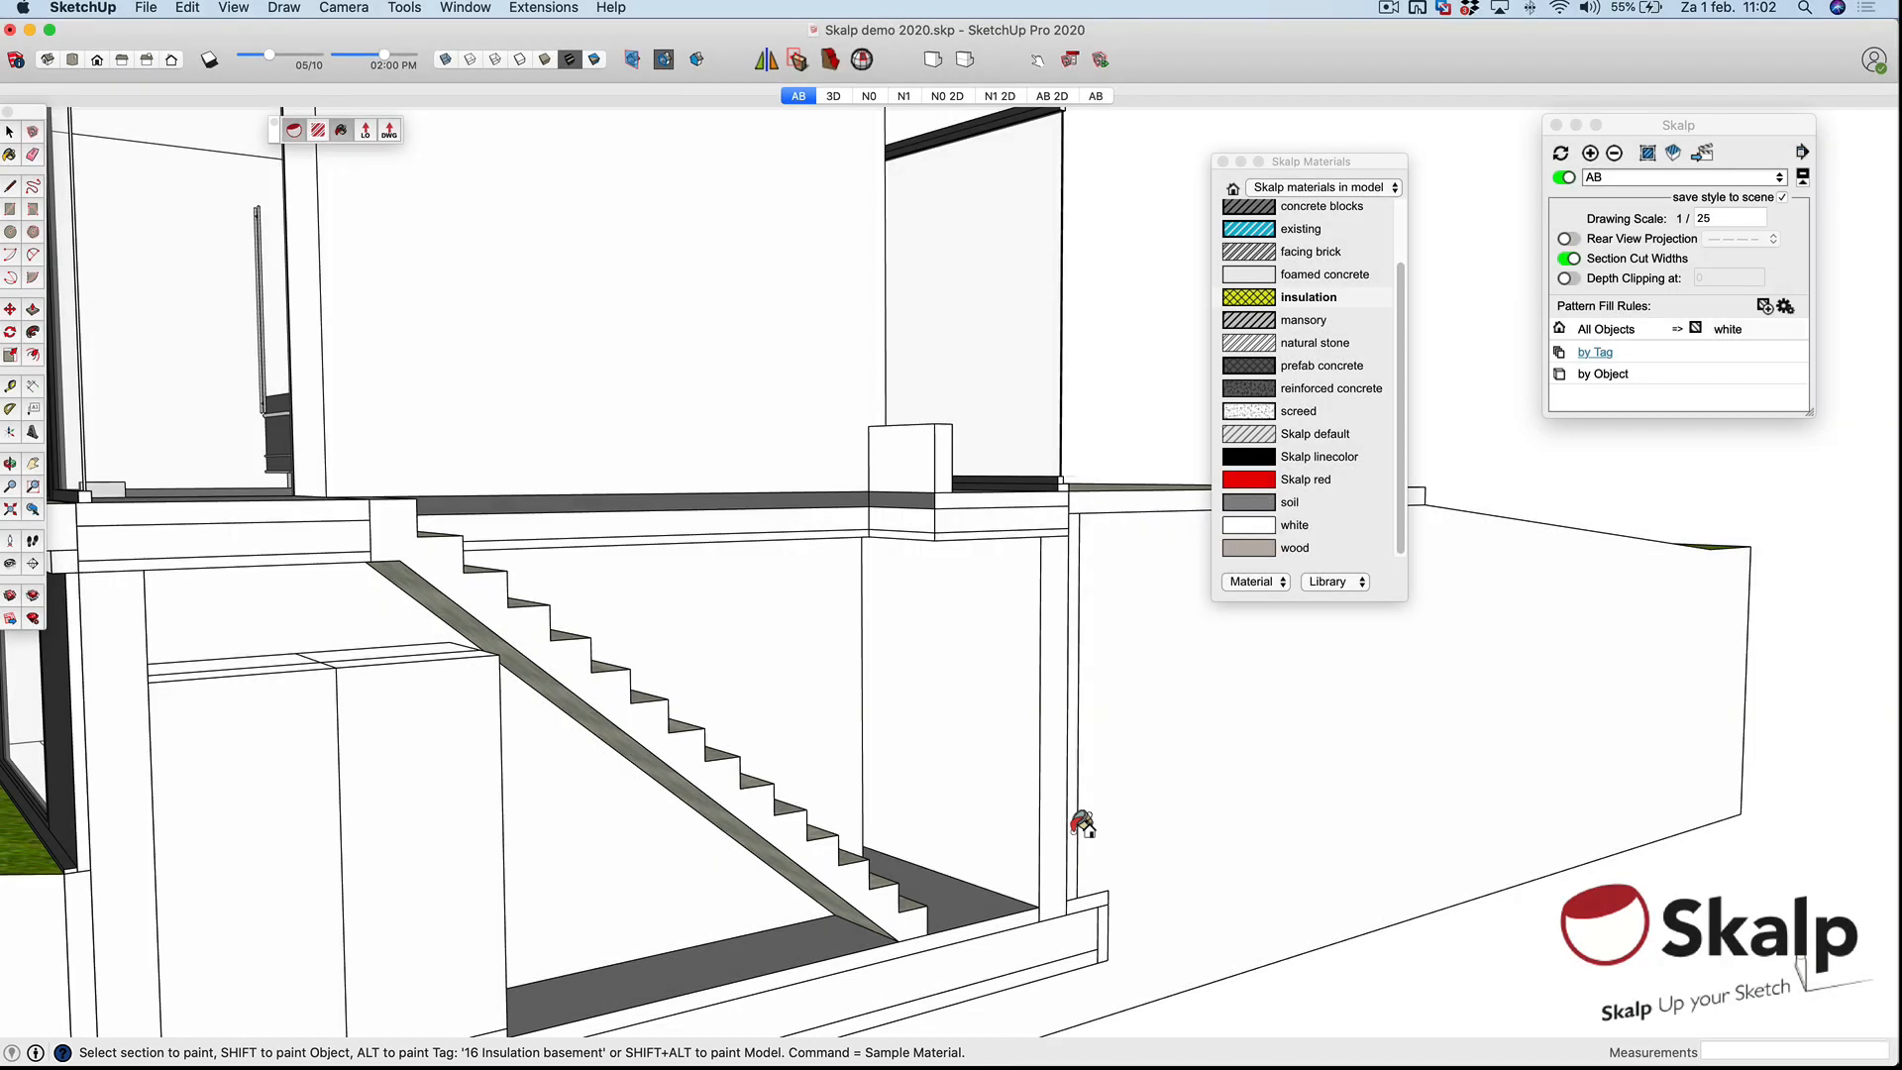
{"action": "key", "text": "alt"}
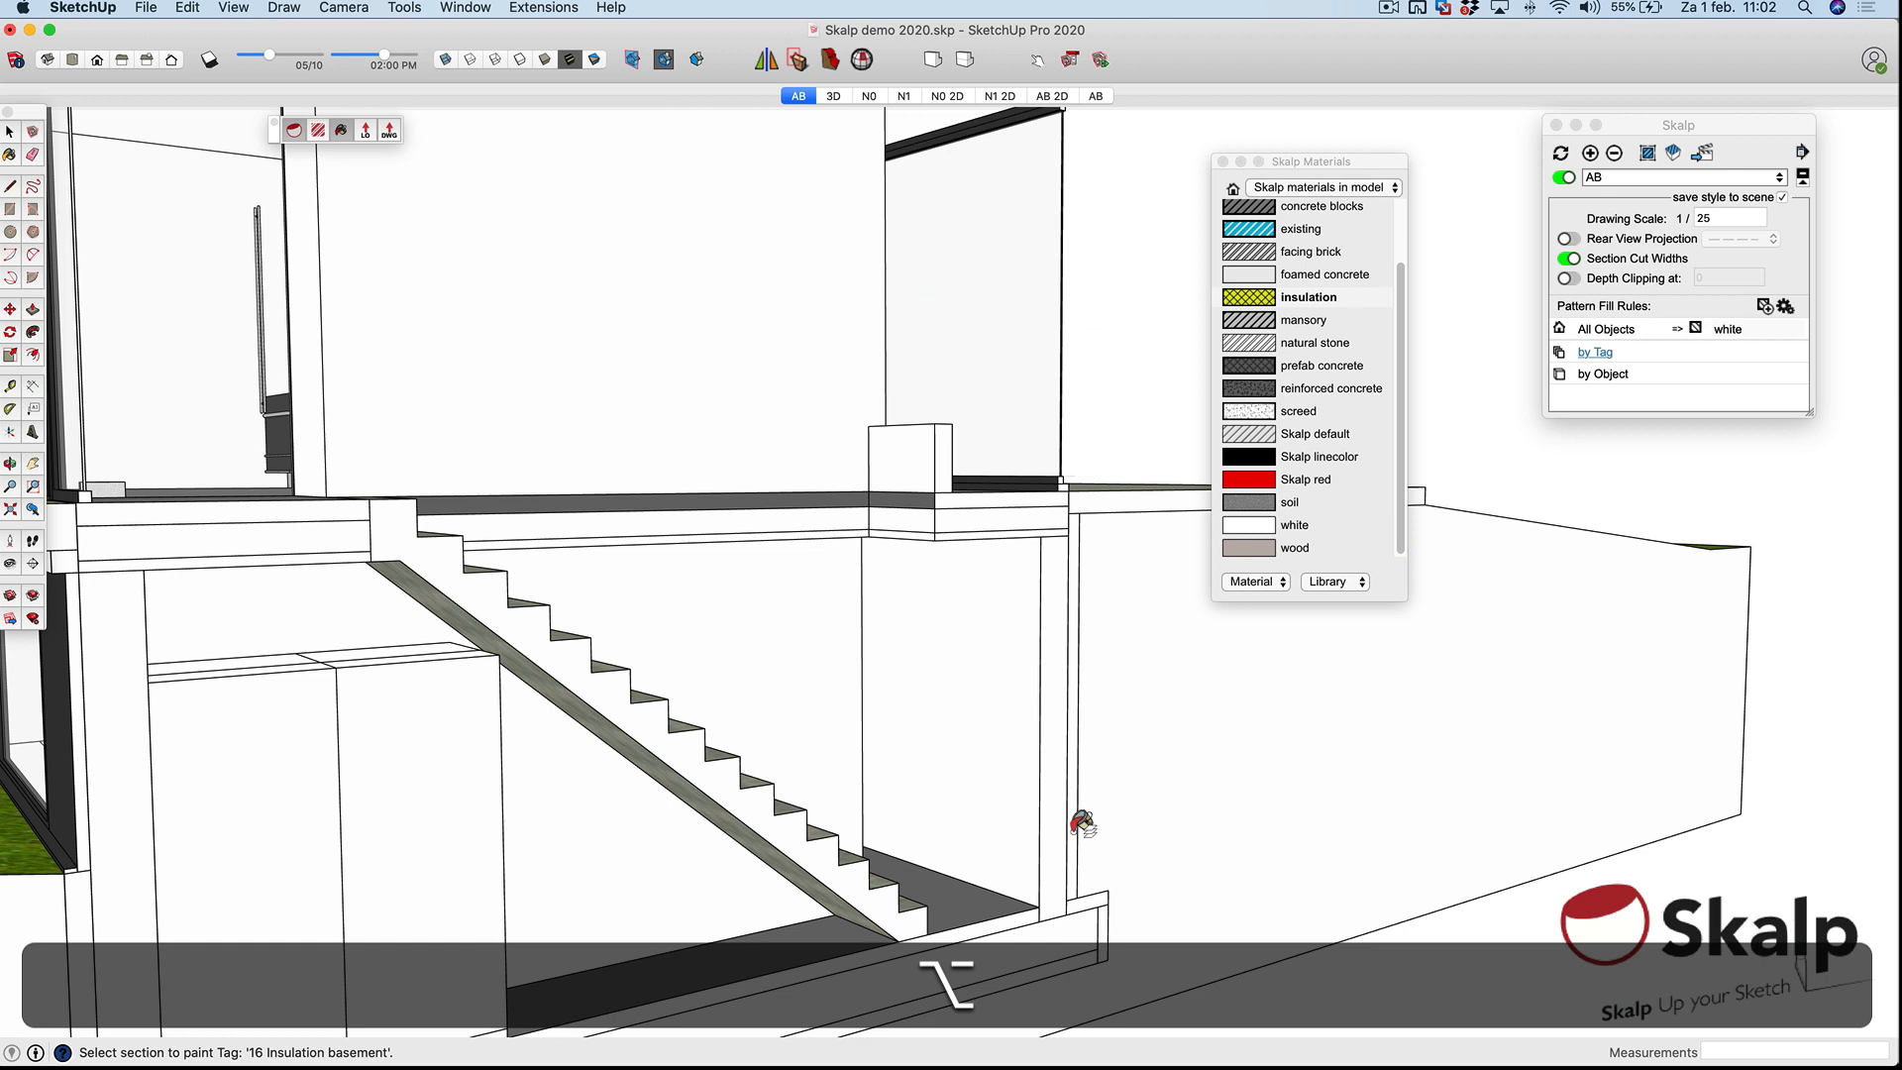
{"action": "left_click", "coordinate": [1083, 822], "text": "alt"}
Paint the tags '34 Flat roof insulation' and '45 Exterior plasterwork' with the insulation material.
{"action": "scroll", "coordinate": [1112, 680], "scroll_direction": "down", "scroll_amount": 3}
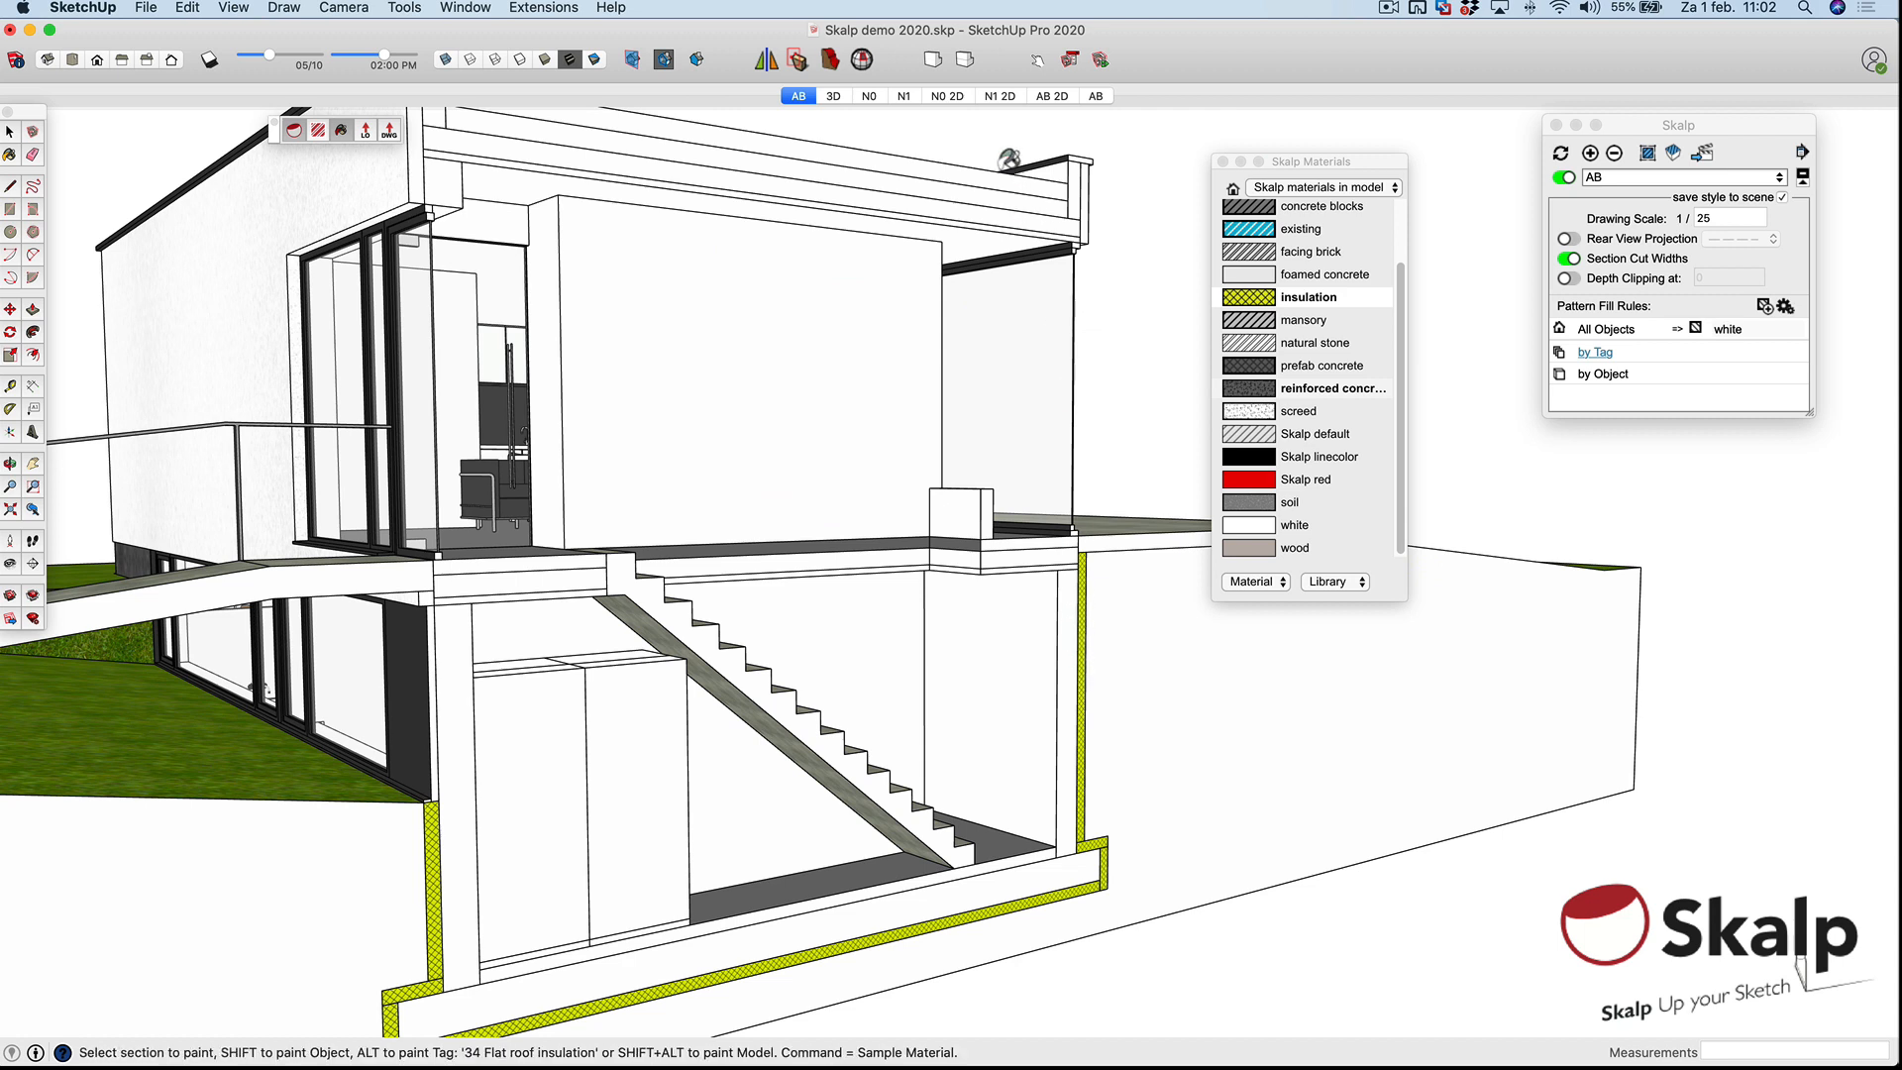
{"action": "key", "text": "alt"}
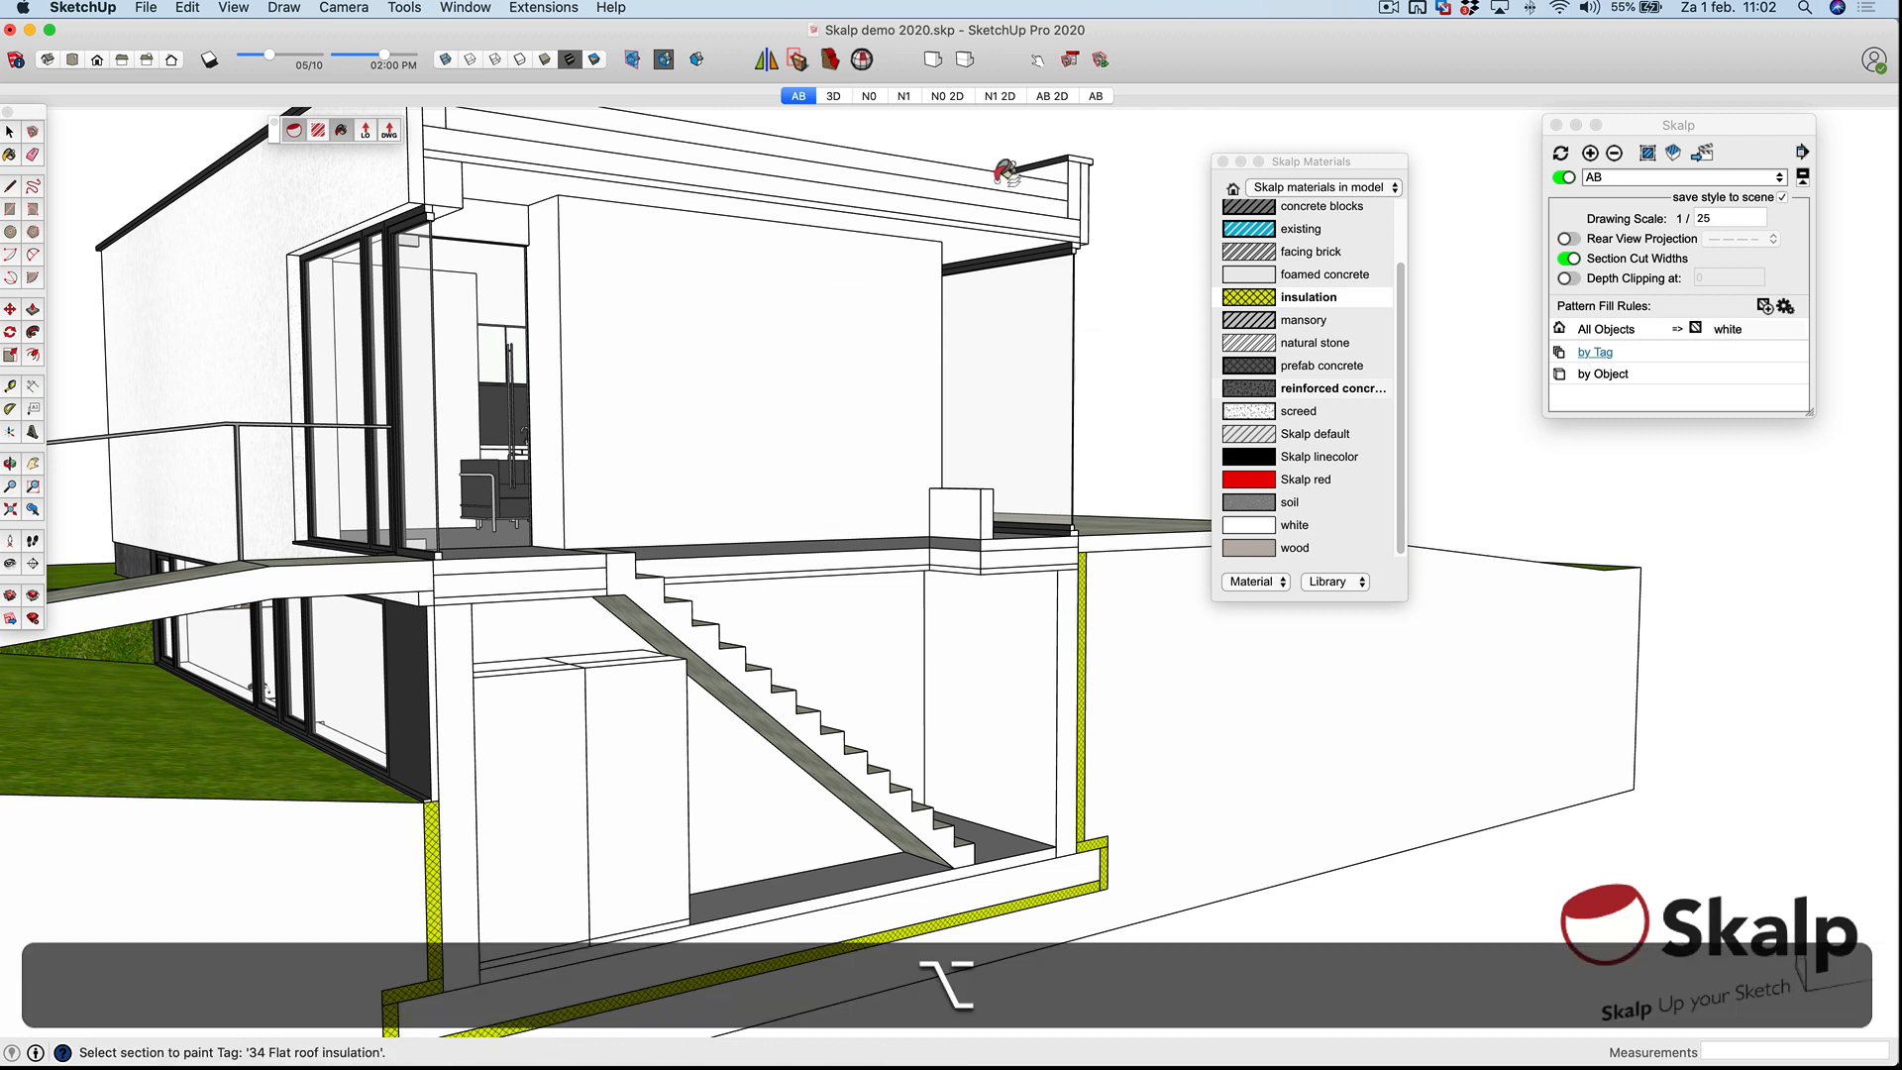
{"action": "left_click", "coordinate": [1006, 173], "text": "alt"}
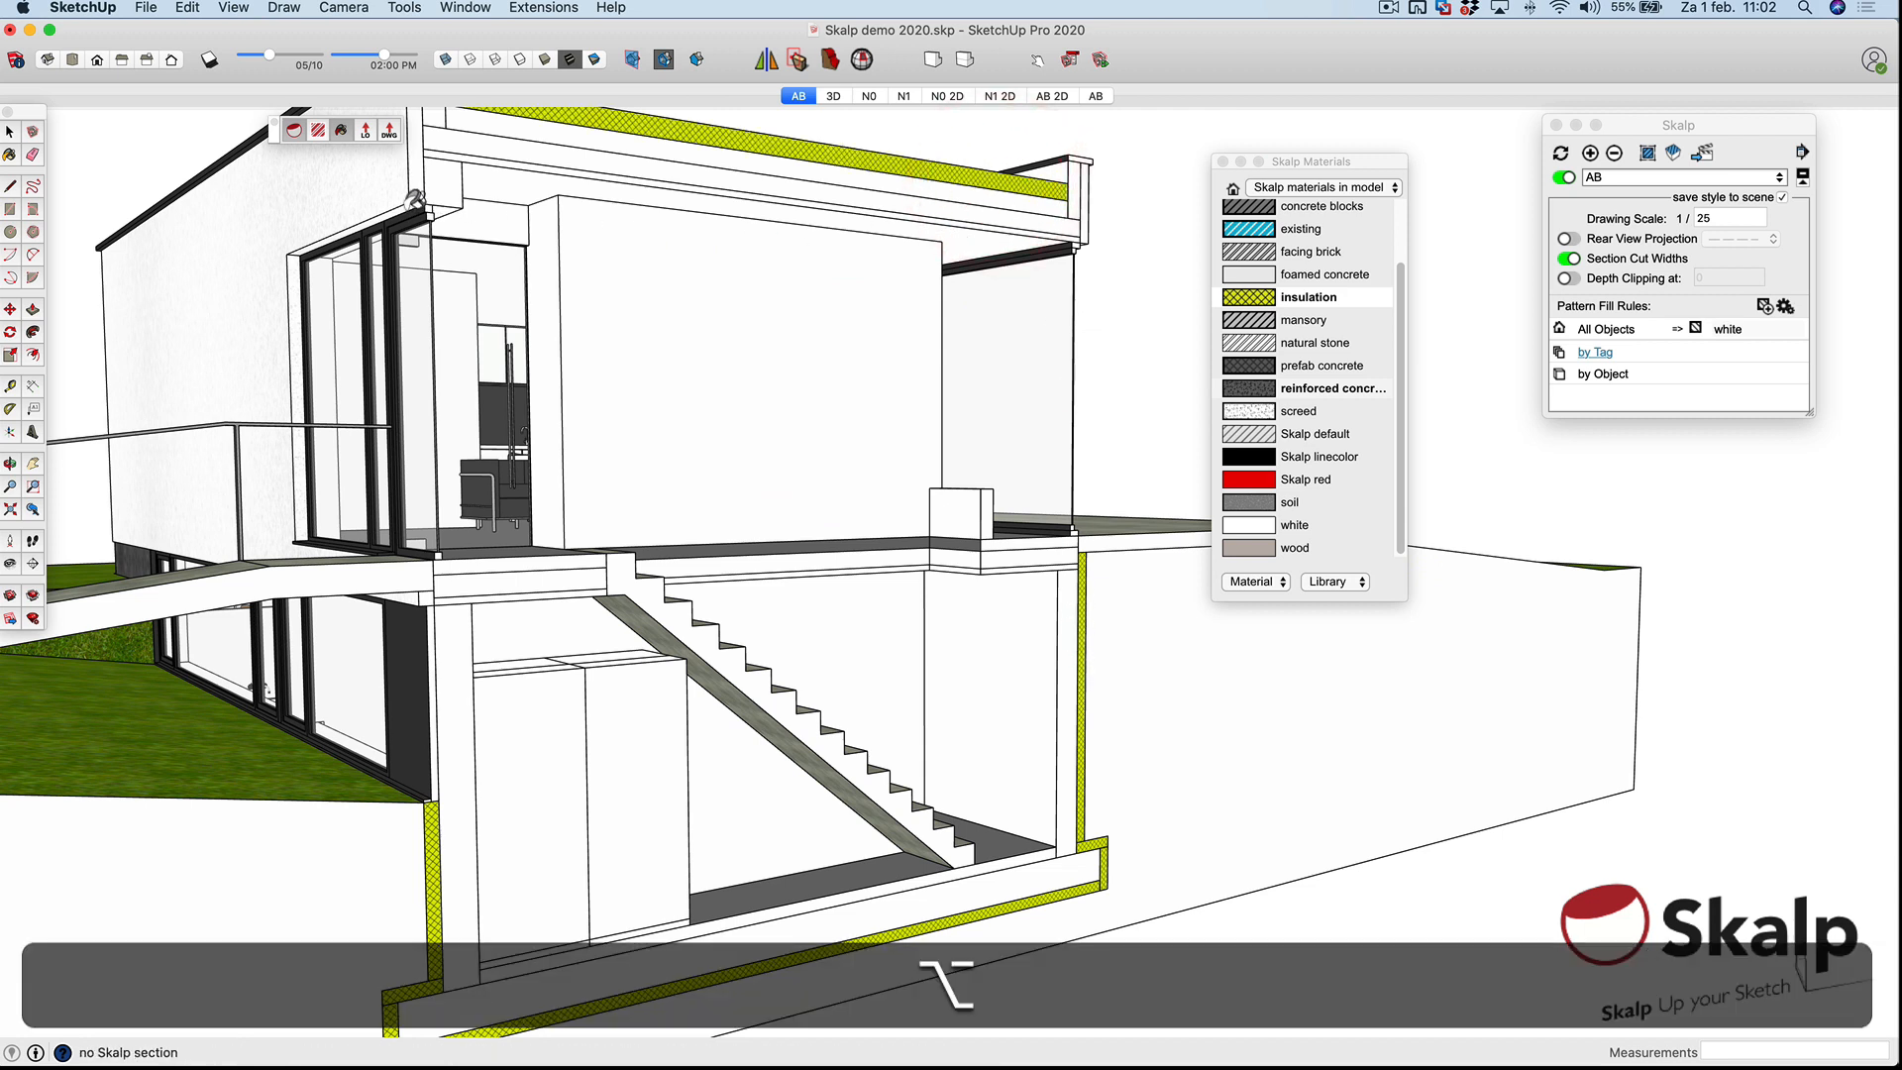
{"action": "key", "text": "alt"}
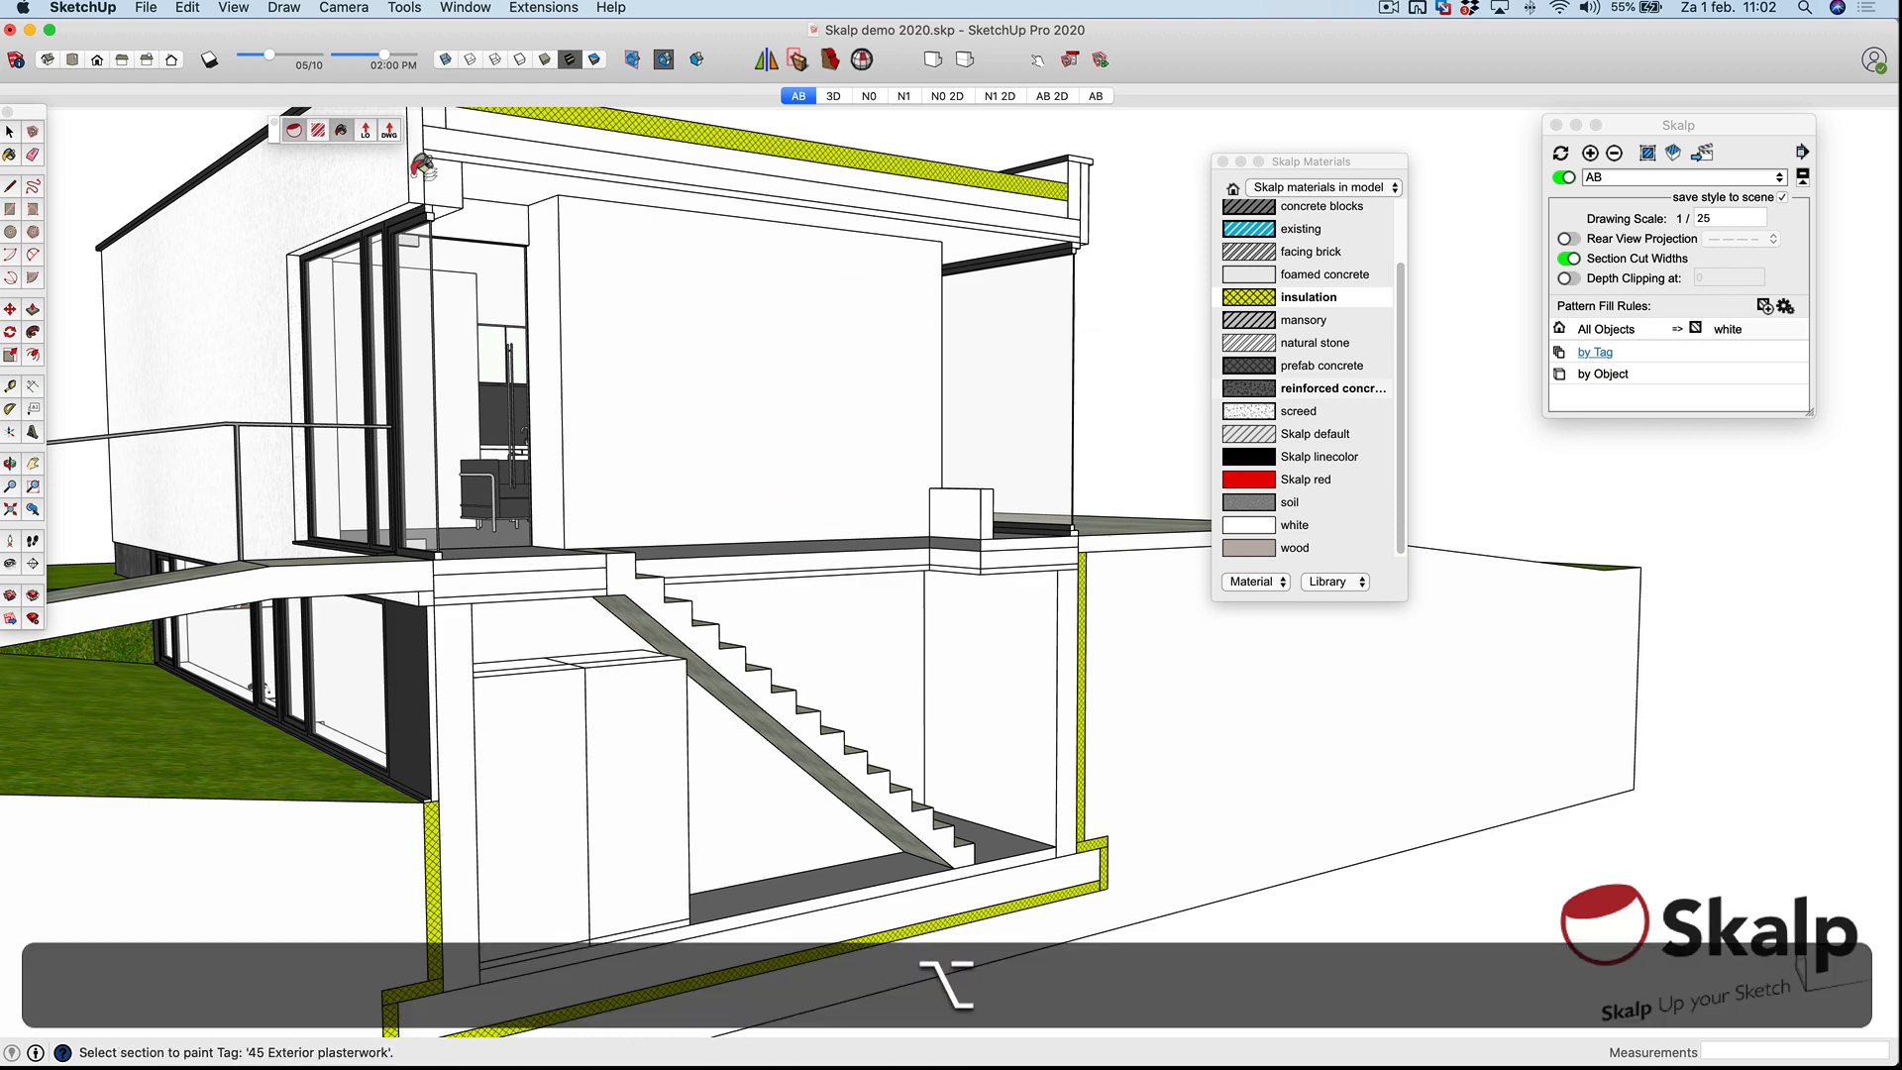
{"action": "left_click", "coordinate": [424, 166], "text": "alt"}
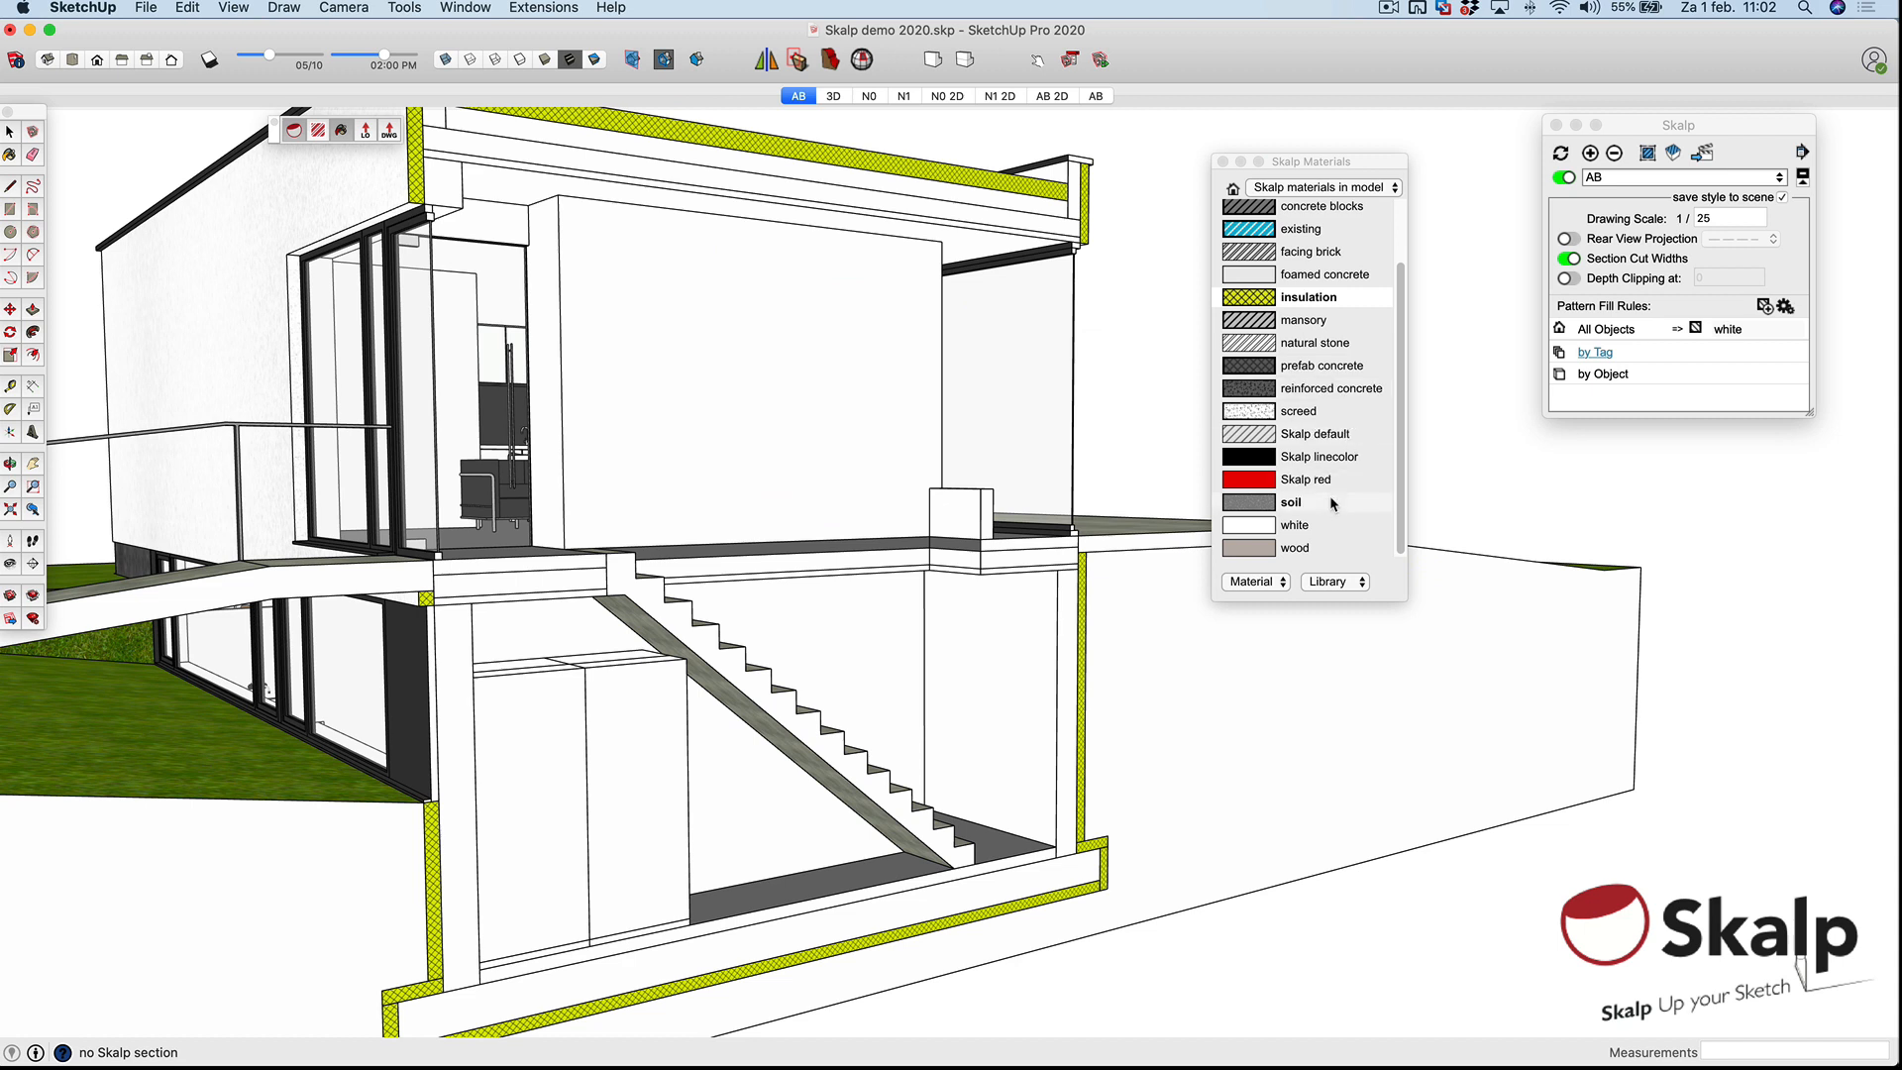
Paint the tag '90 Terrain' with the soil material on the ground section.
{"action": "left_click", "coordinate": [1273, 504]}
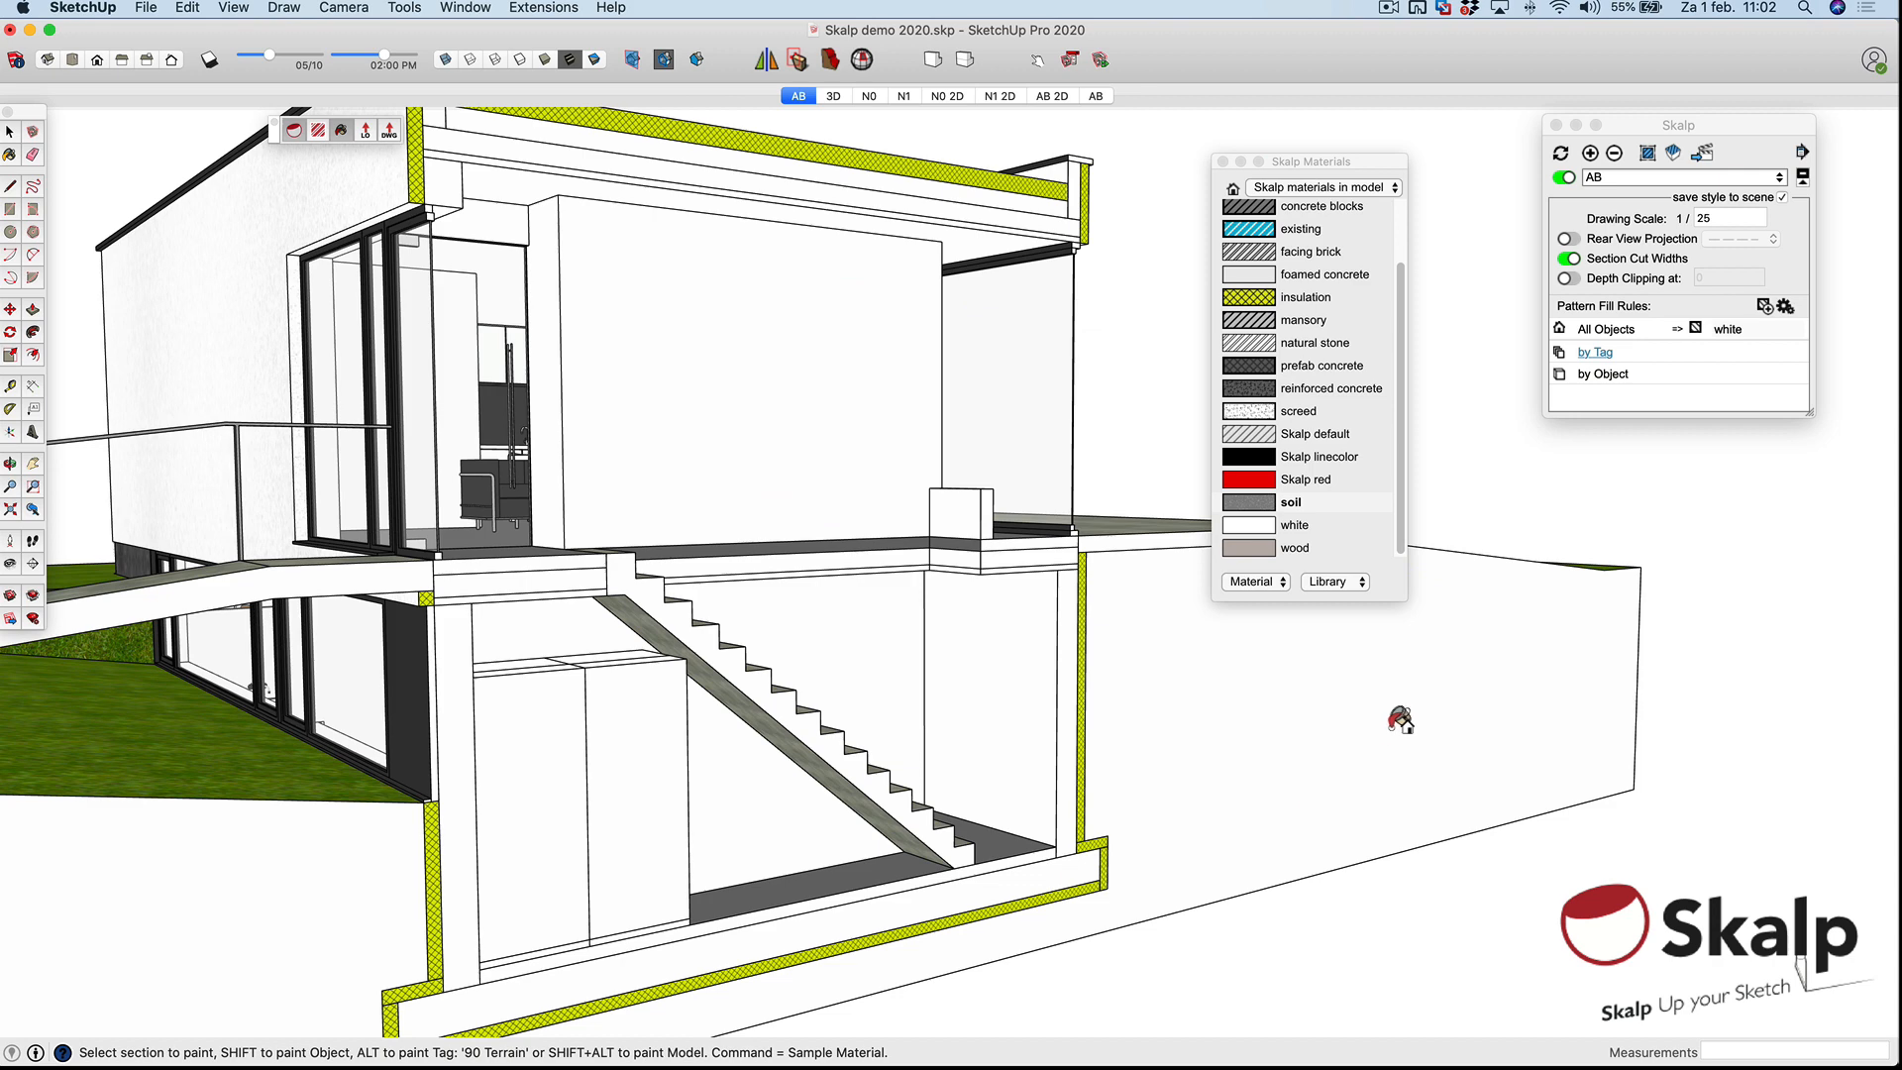
{"action": "key", "text": "alt"}
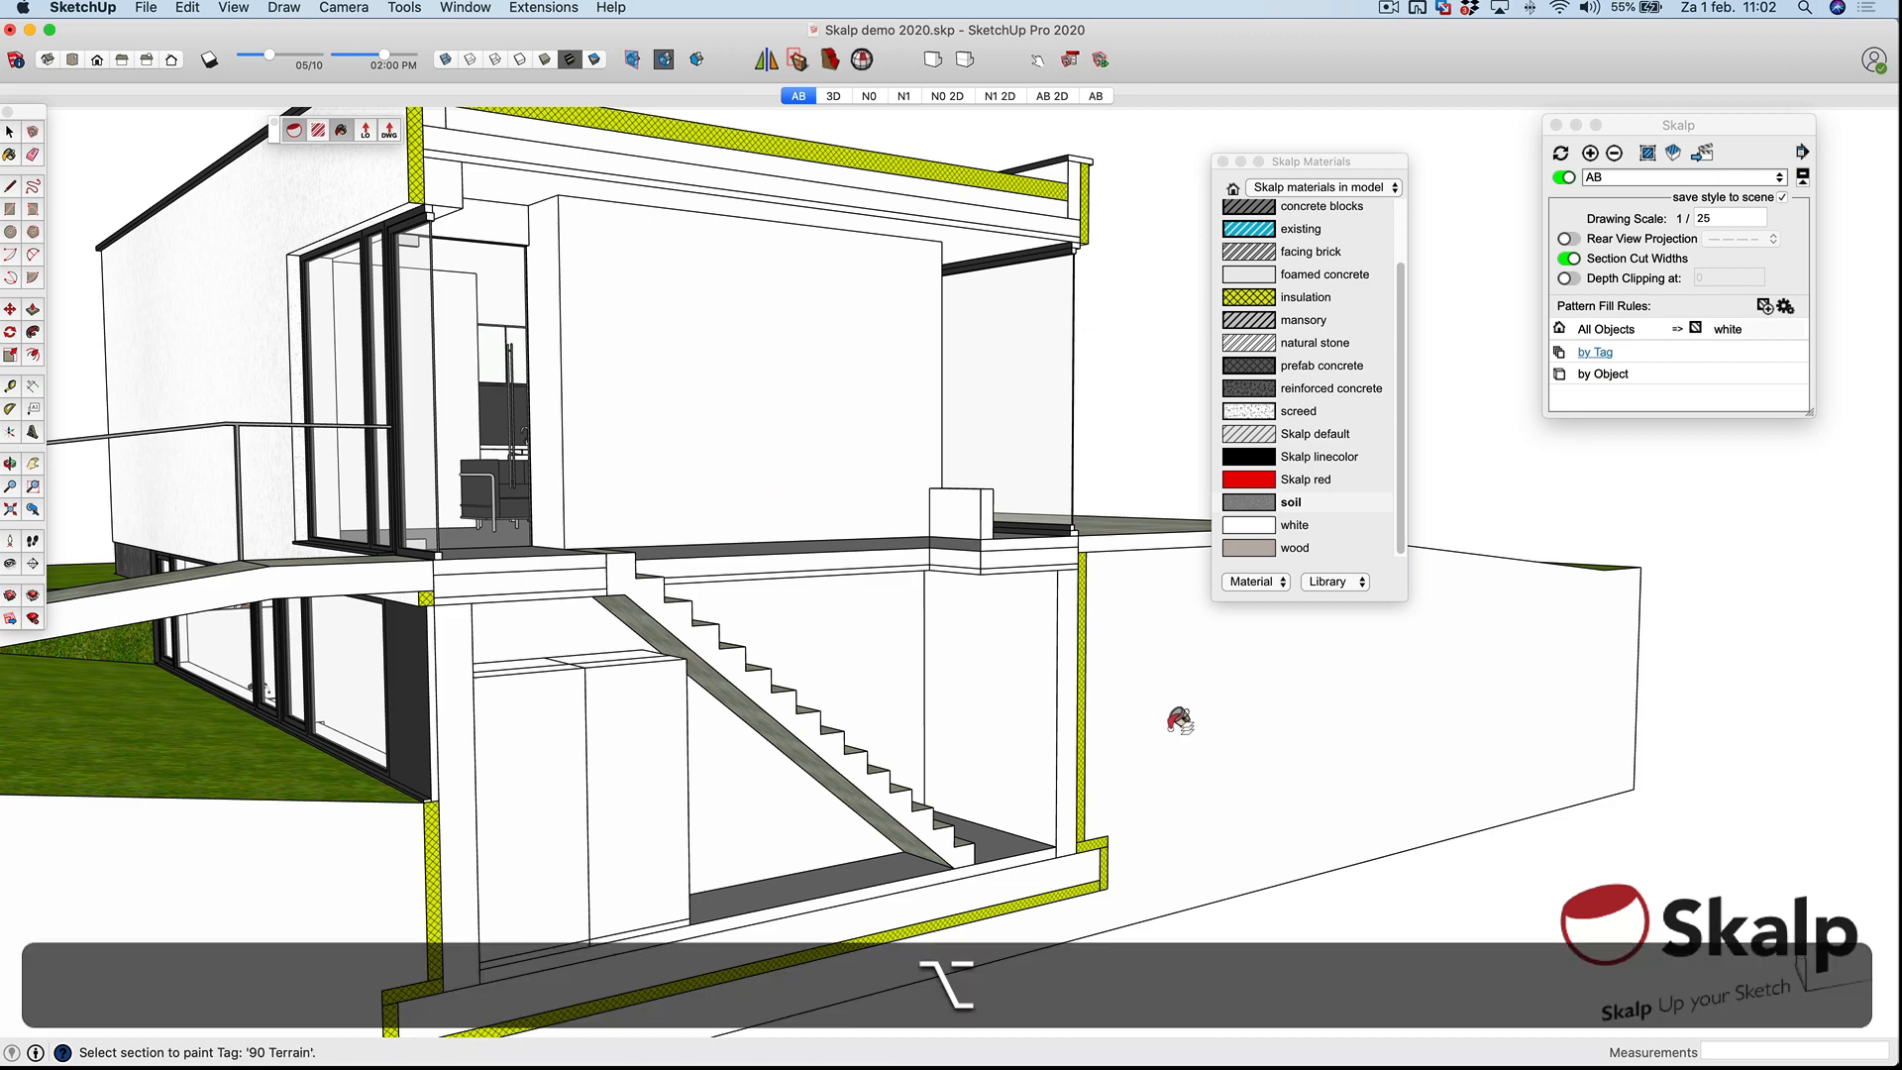
{"action": "left_click", "coordinate": [1179, 720], "text": "alt"}
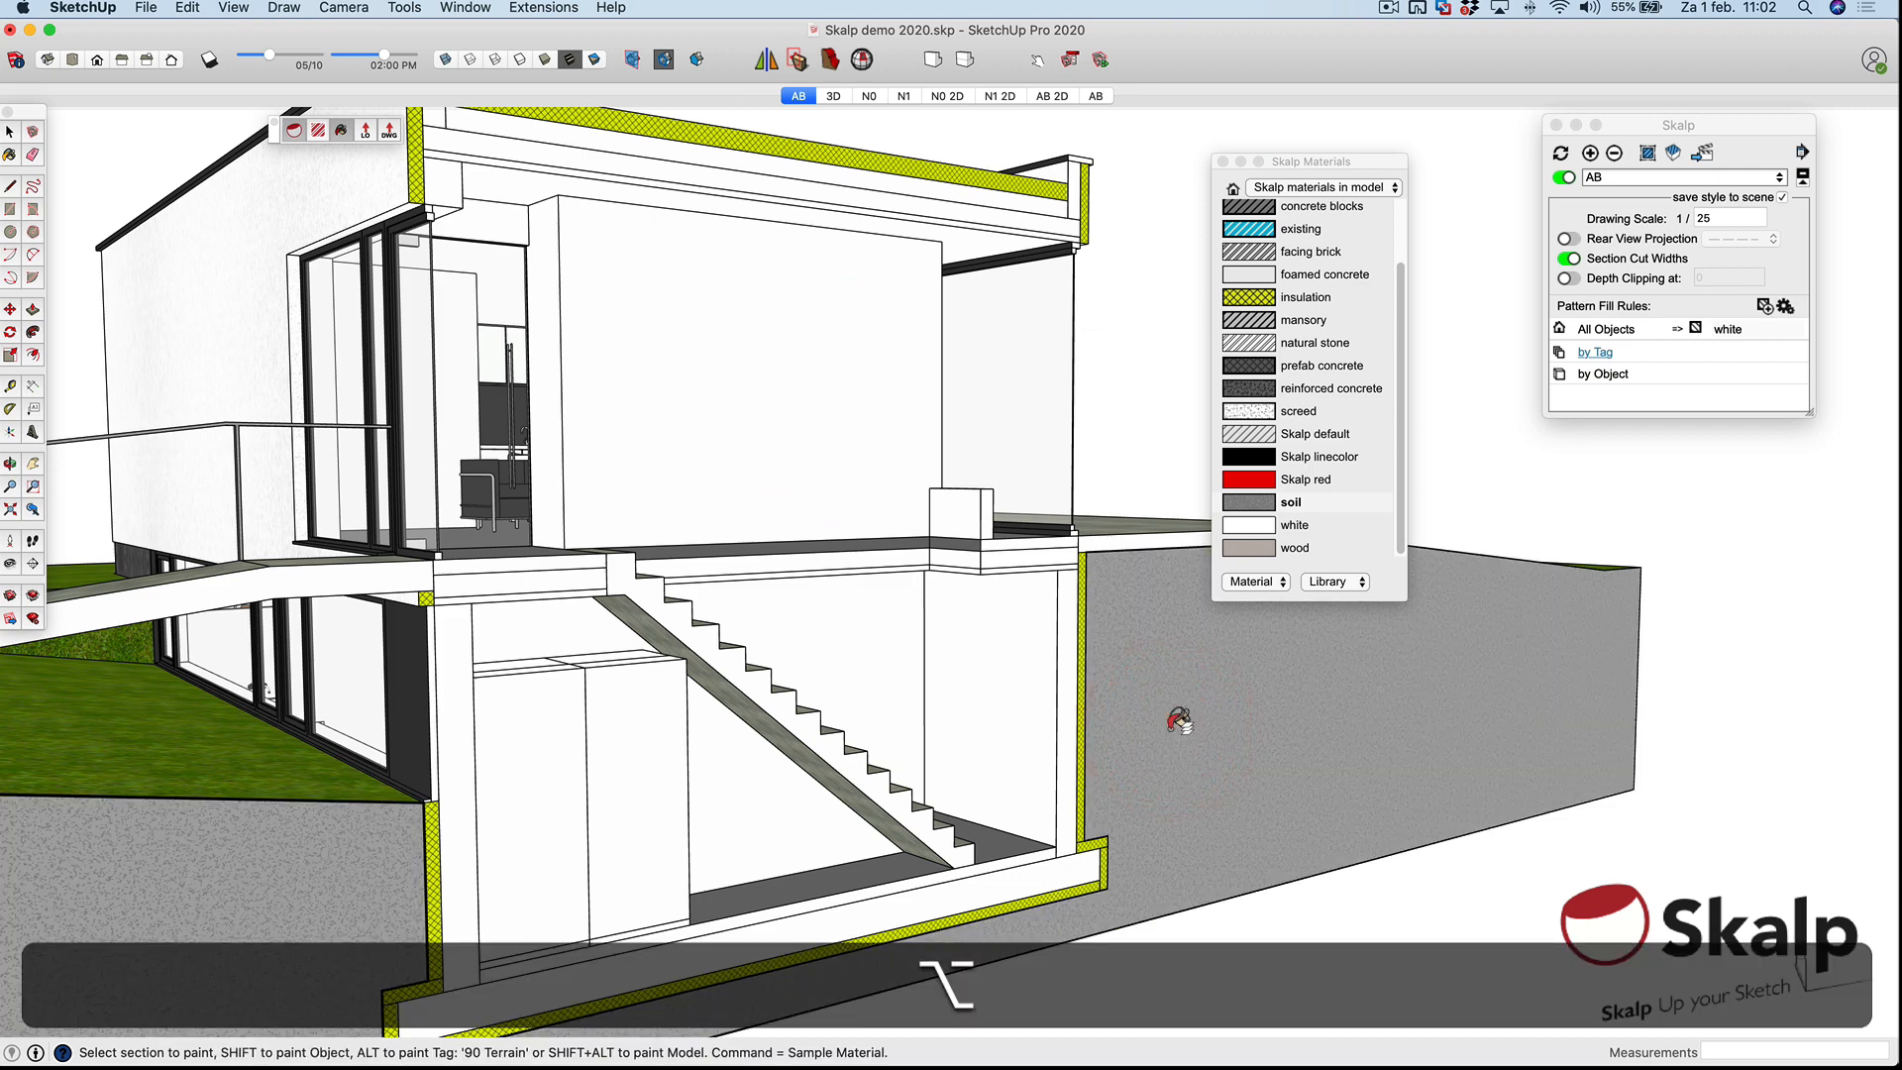
Paint the tag '28 Bearing floor' with the prefab concrete material on the slab below the roof.
{"action": "middle_click_drag", "start_coordinate": [1137, 318], "coordinate": [1158, 398]}
{"action": "scroll", "coordinate": [1153, 401], "scroll_direction": "up", "scroll_amount": 1}
{"action": "scroll", "coordinate": [584, 319], "scroll_direction": "up", "scroll_amount": 2}
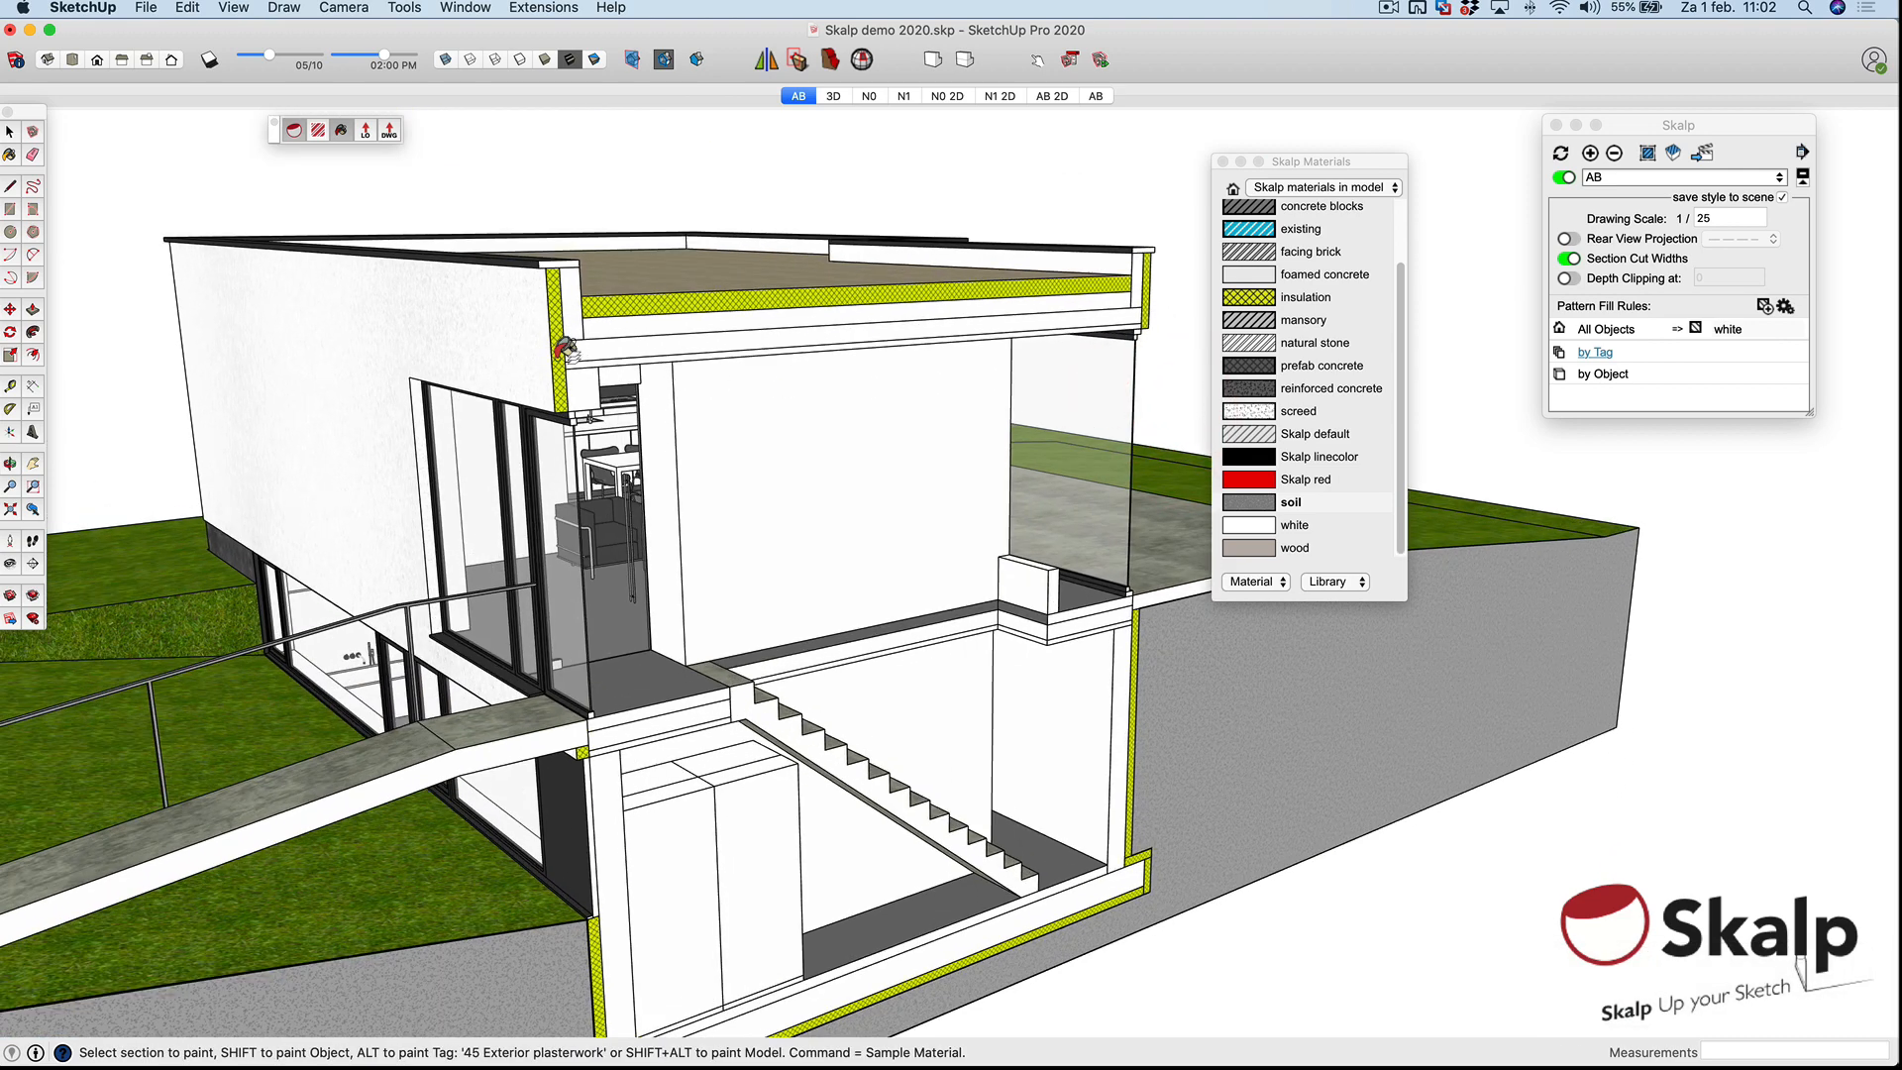
{"action": "scroll", "coordinate": [1367, 357], "scroll_direction": "up", "scroll_amount": 3}
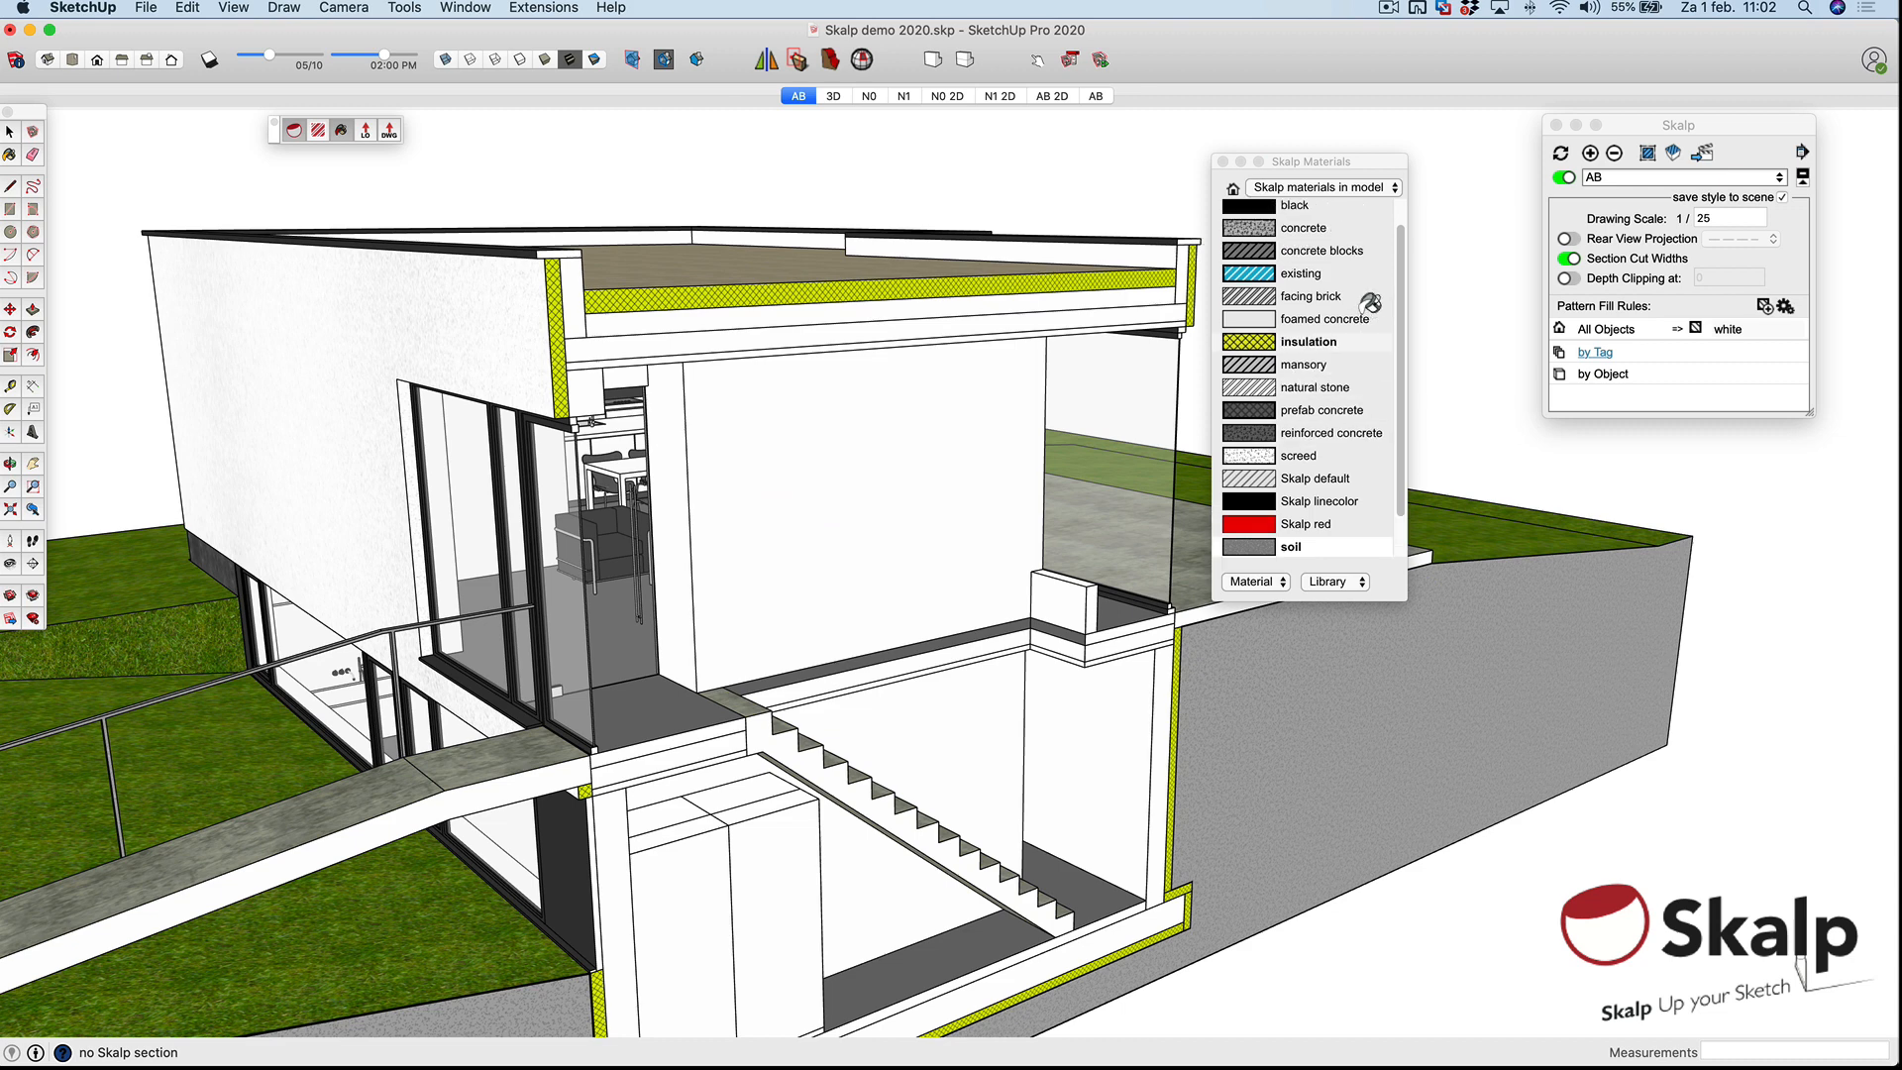
{"action": "scroll", "coordinate": [1357, 357], "scroll_direction": "down", "scroll_amount": 1}
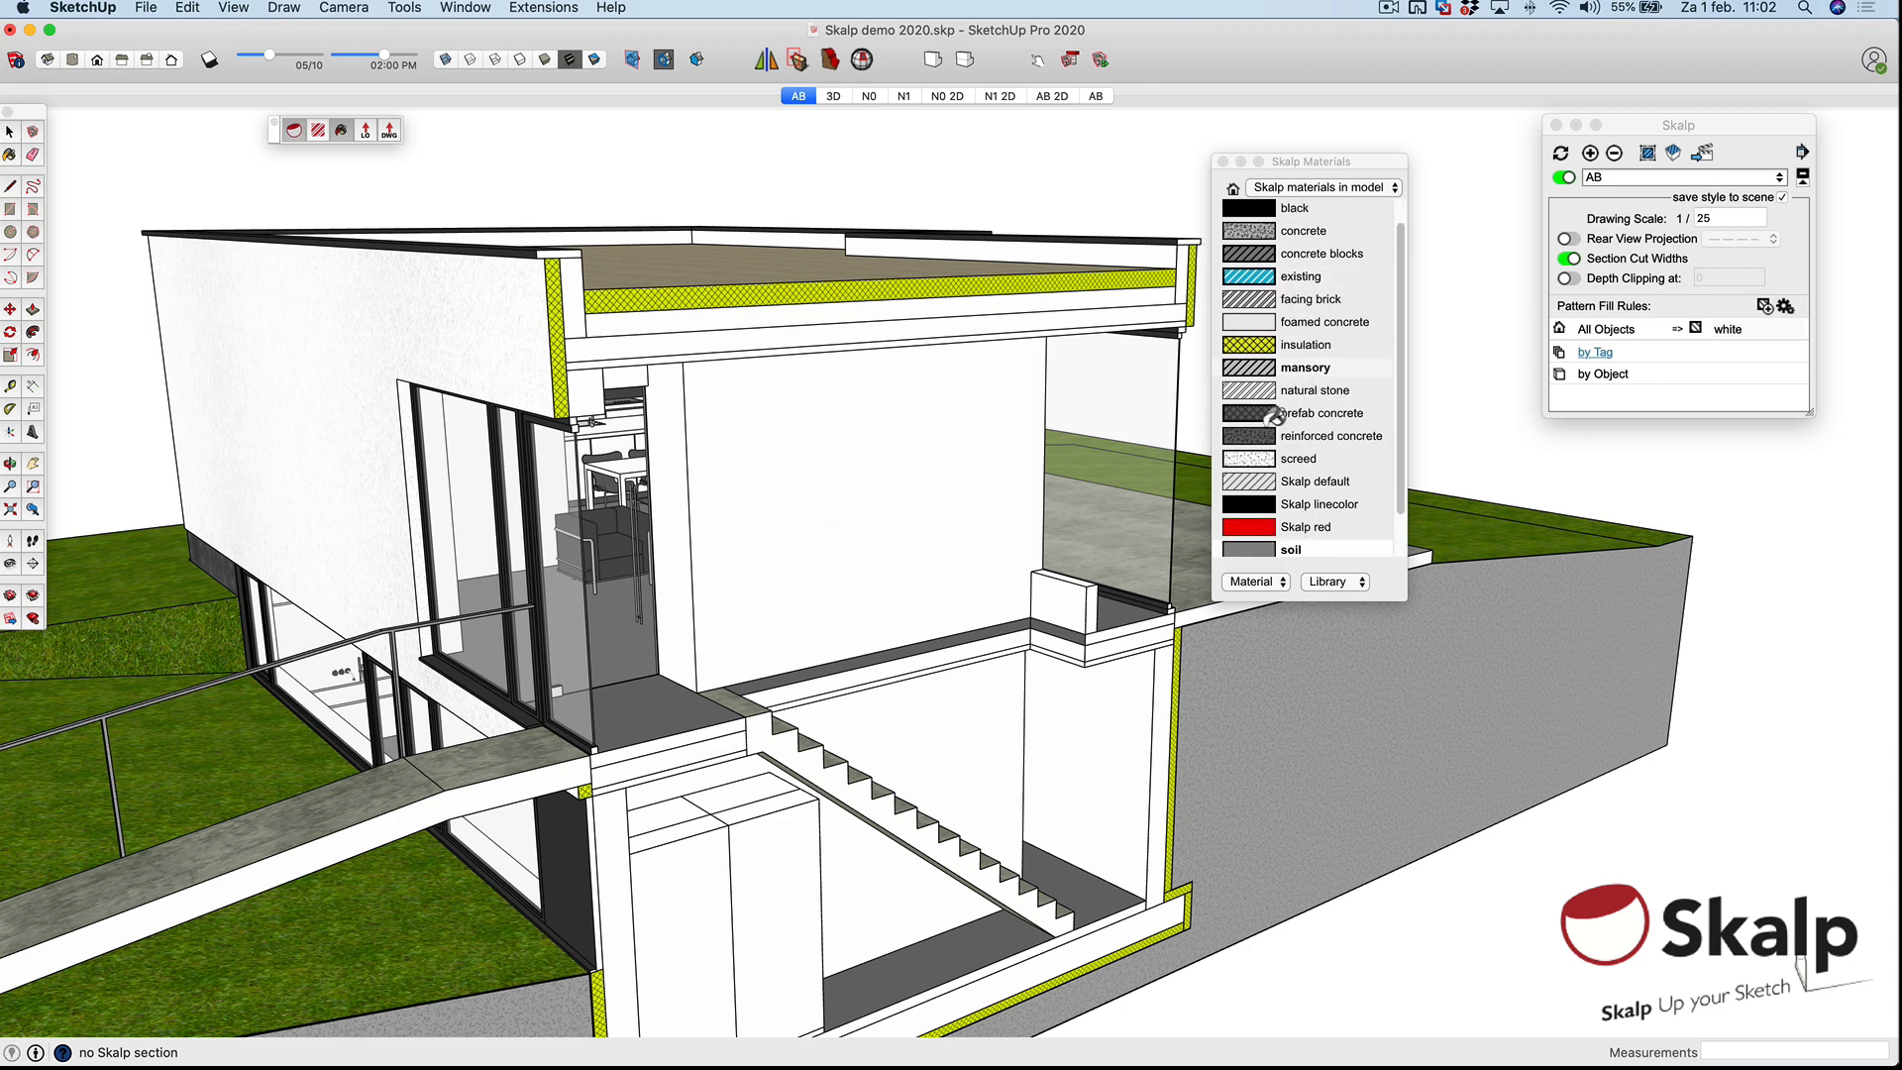
{"action": "left_click", "coordinate": [1352, 436]}
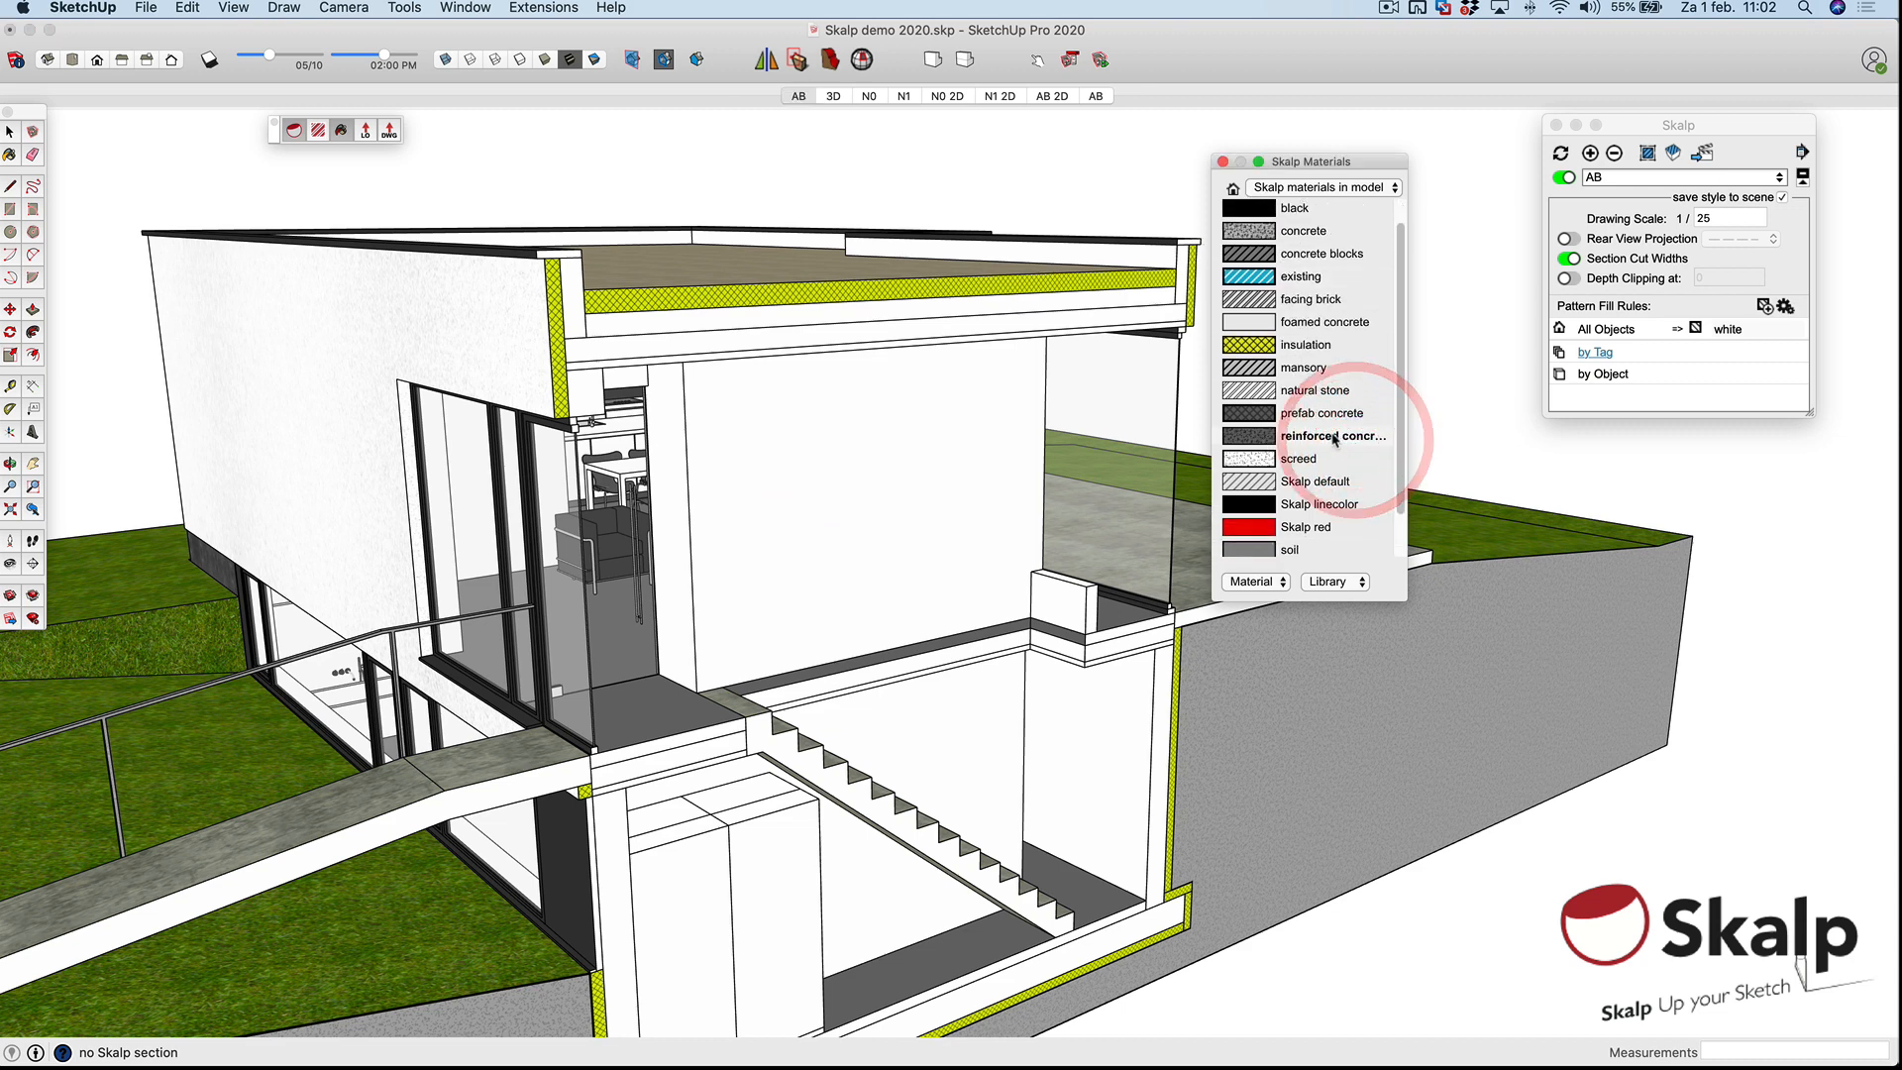
{"action": "left_click", "coordinate": [1297, 414]}
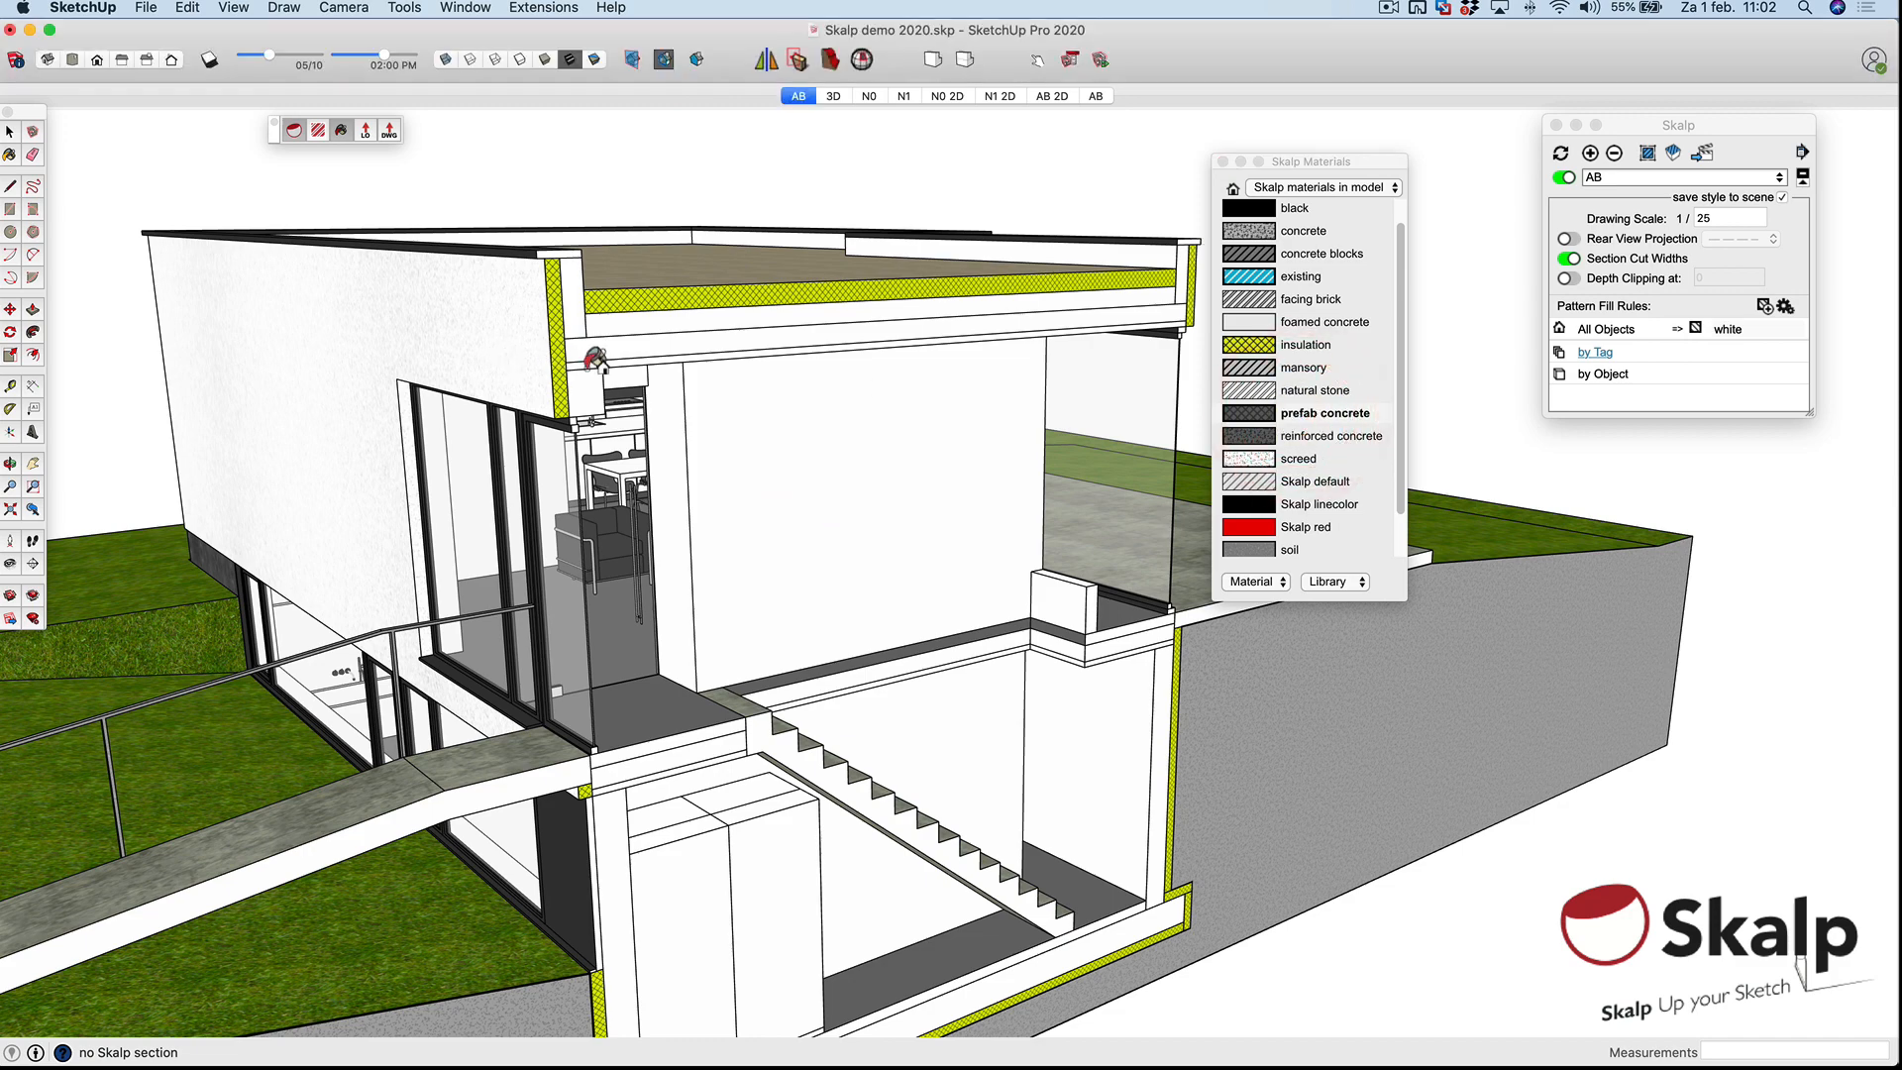
{"action": "scroll", "coordinate": [600, 352], "scroll_direction": "up", "scroll_amount": 4}
{"action": "scroll", "coordinate": [600, 352], "scroll_direction": "up", "scroll_amount": 2}
{"action": "key", "text": "alt"}
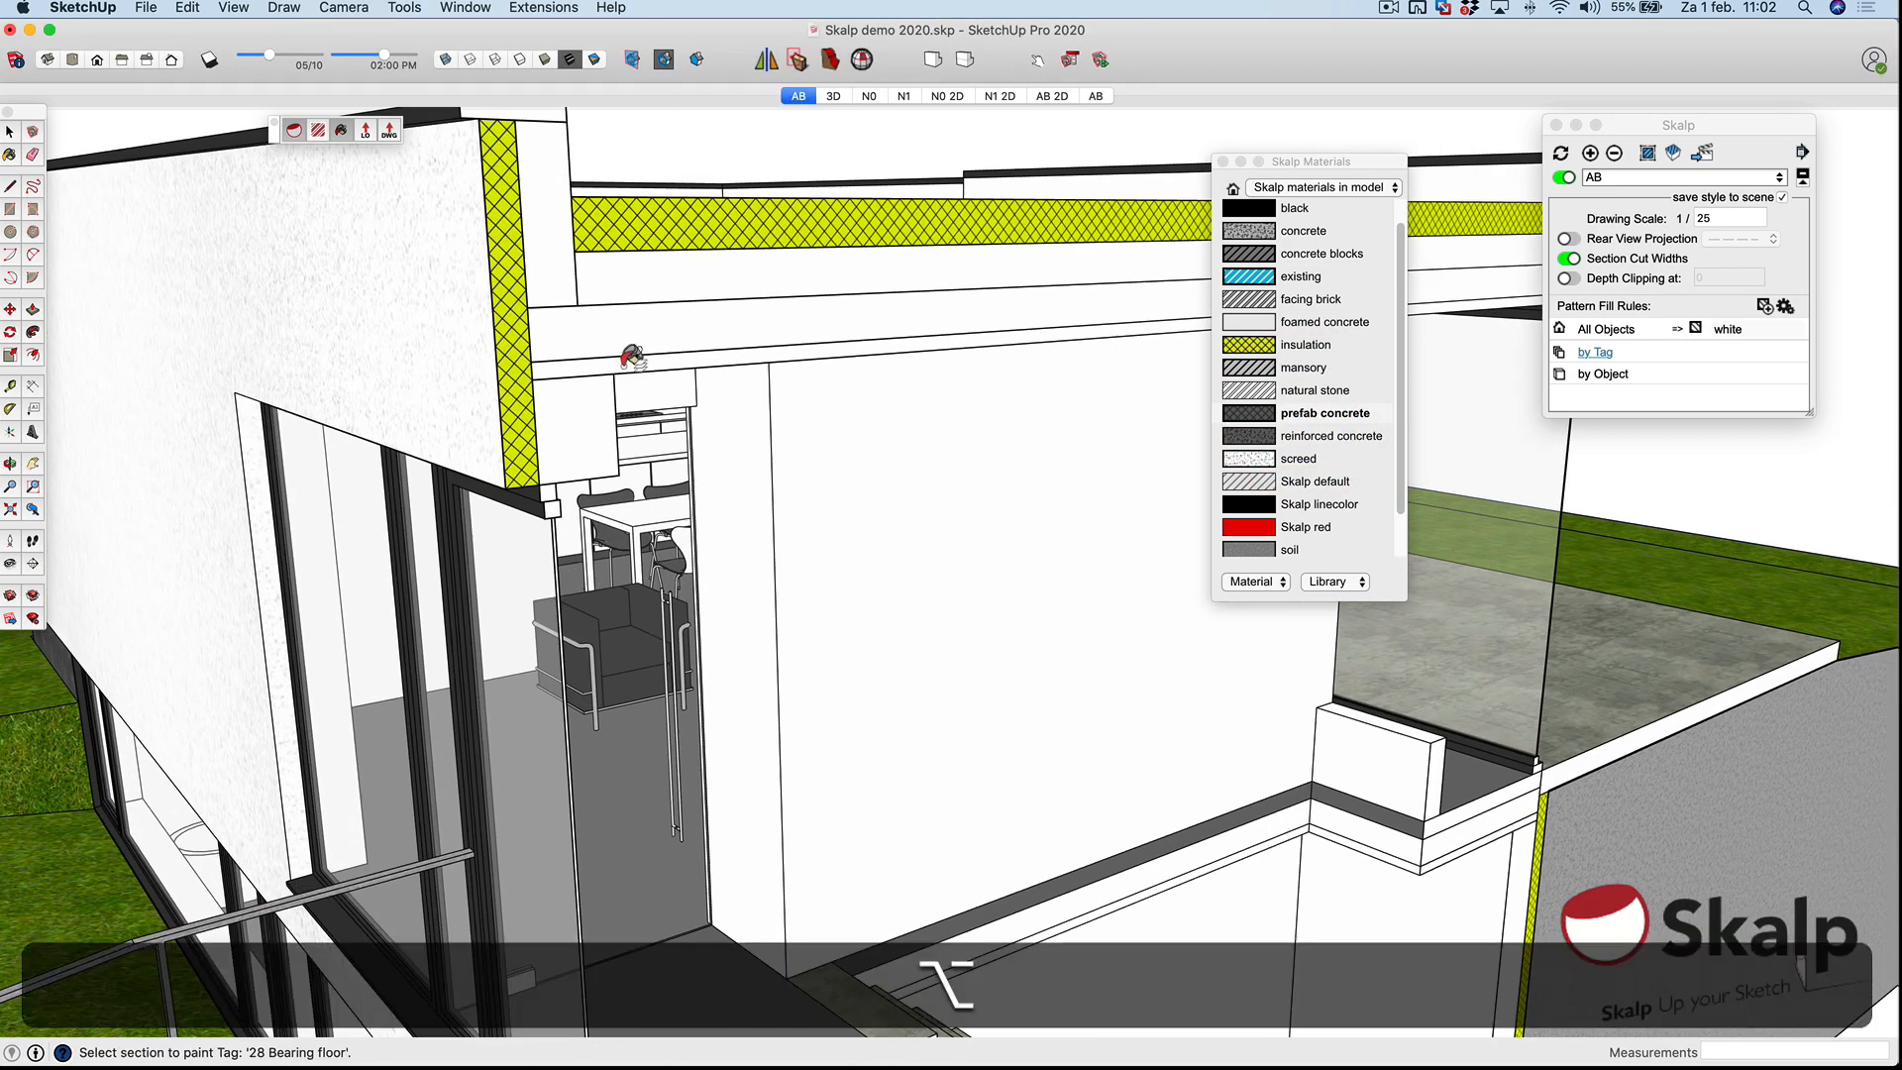
{"action": "left_click", "coordinate": [637, 358], "text": "alt"}
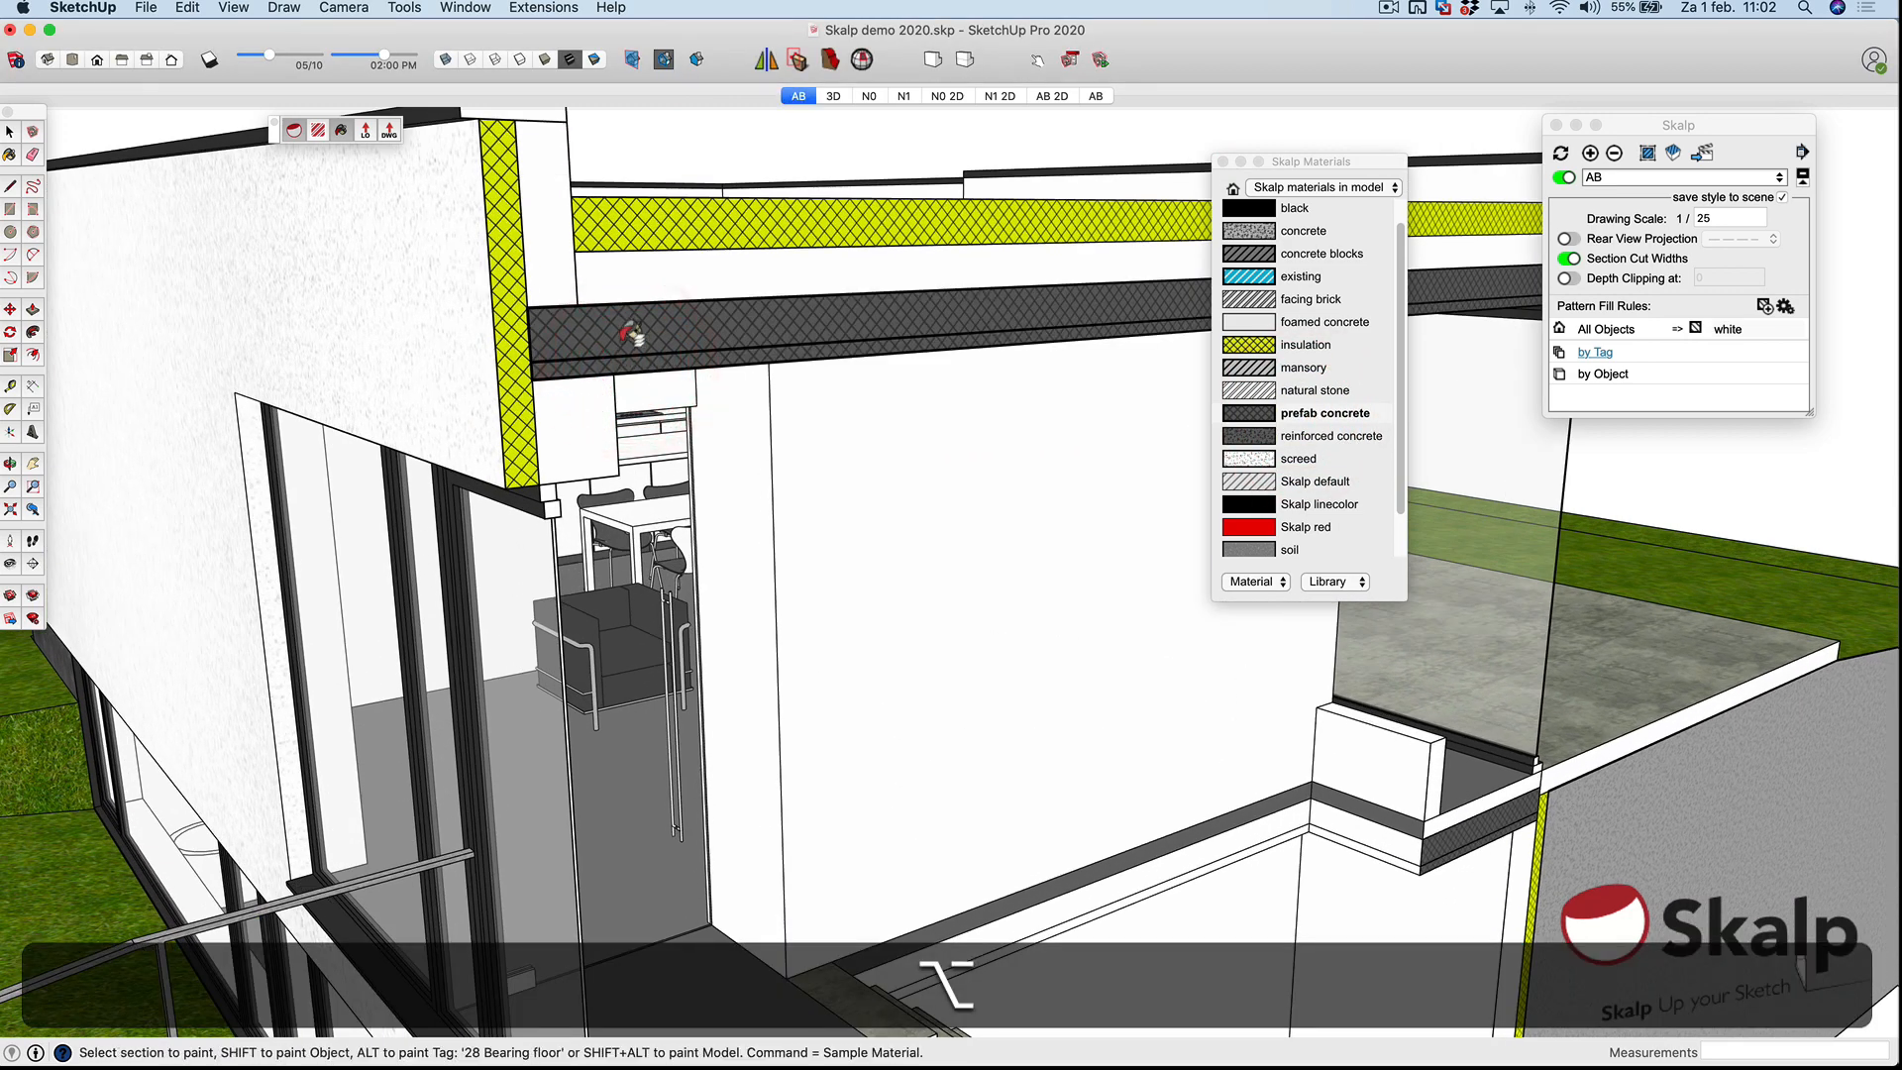
Paint the thick upper layers of the roof slab and the ground floor slab by object with reinforced concrete.
{"action": "scroll", "coordinate": [755, 323], "scroll_direction": "down", "scroll_amount": 3}
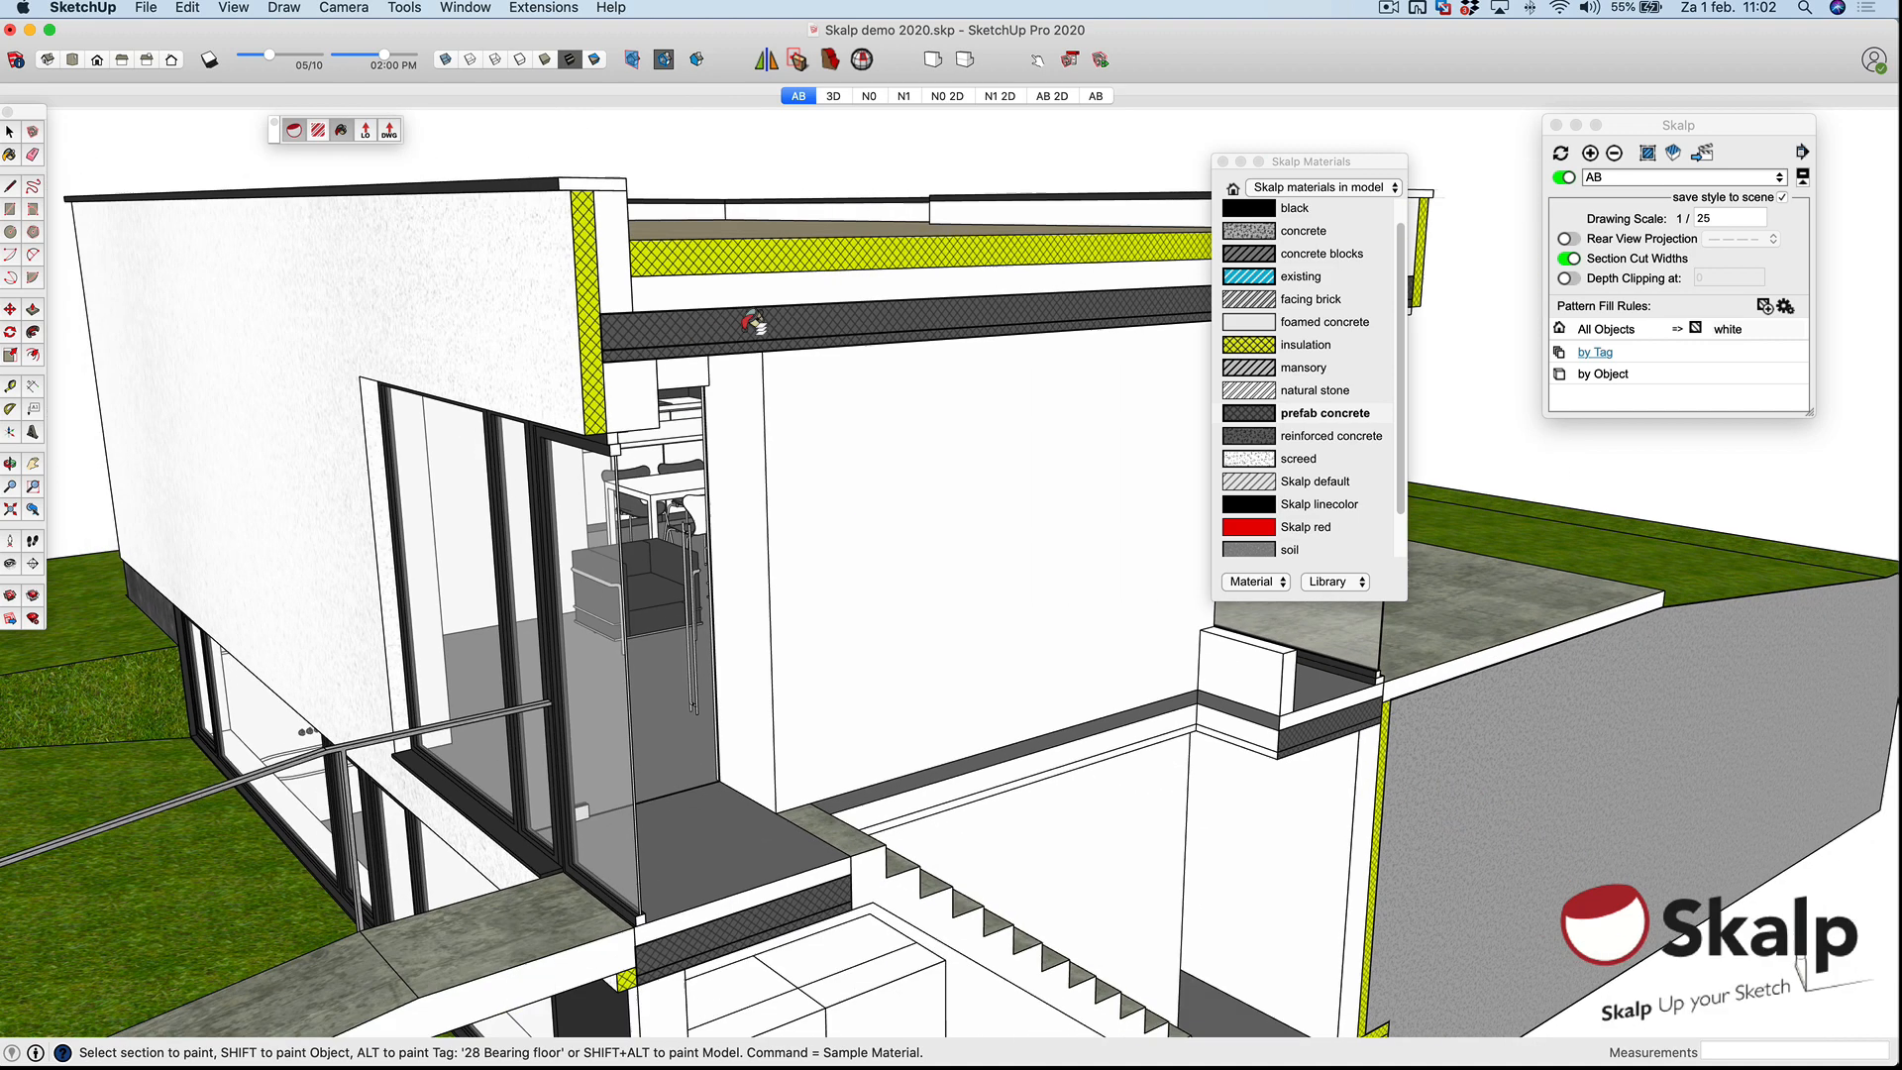
{"action": "scroll", "coordinate": [755, 321], "scroll_direction": "up", "scroll_amount": 3}
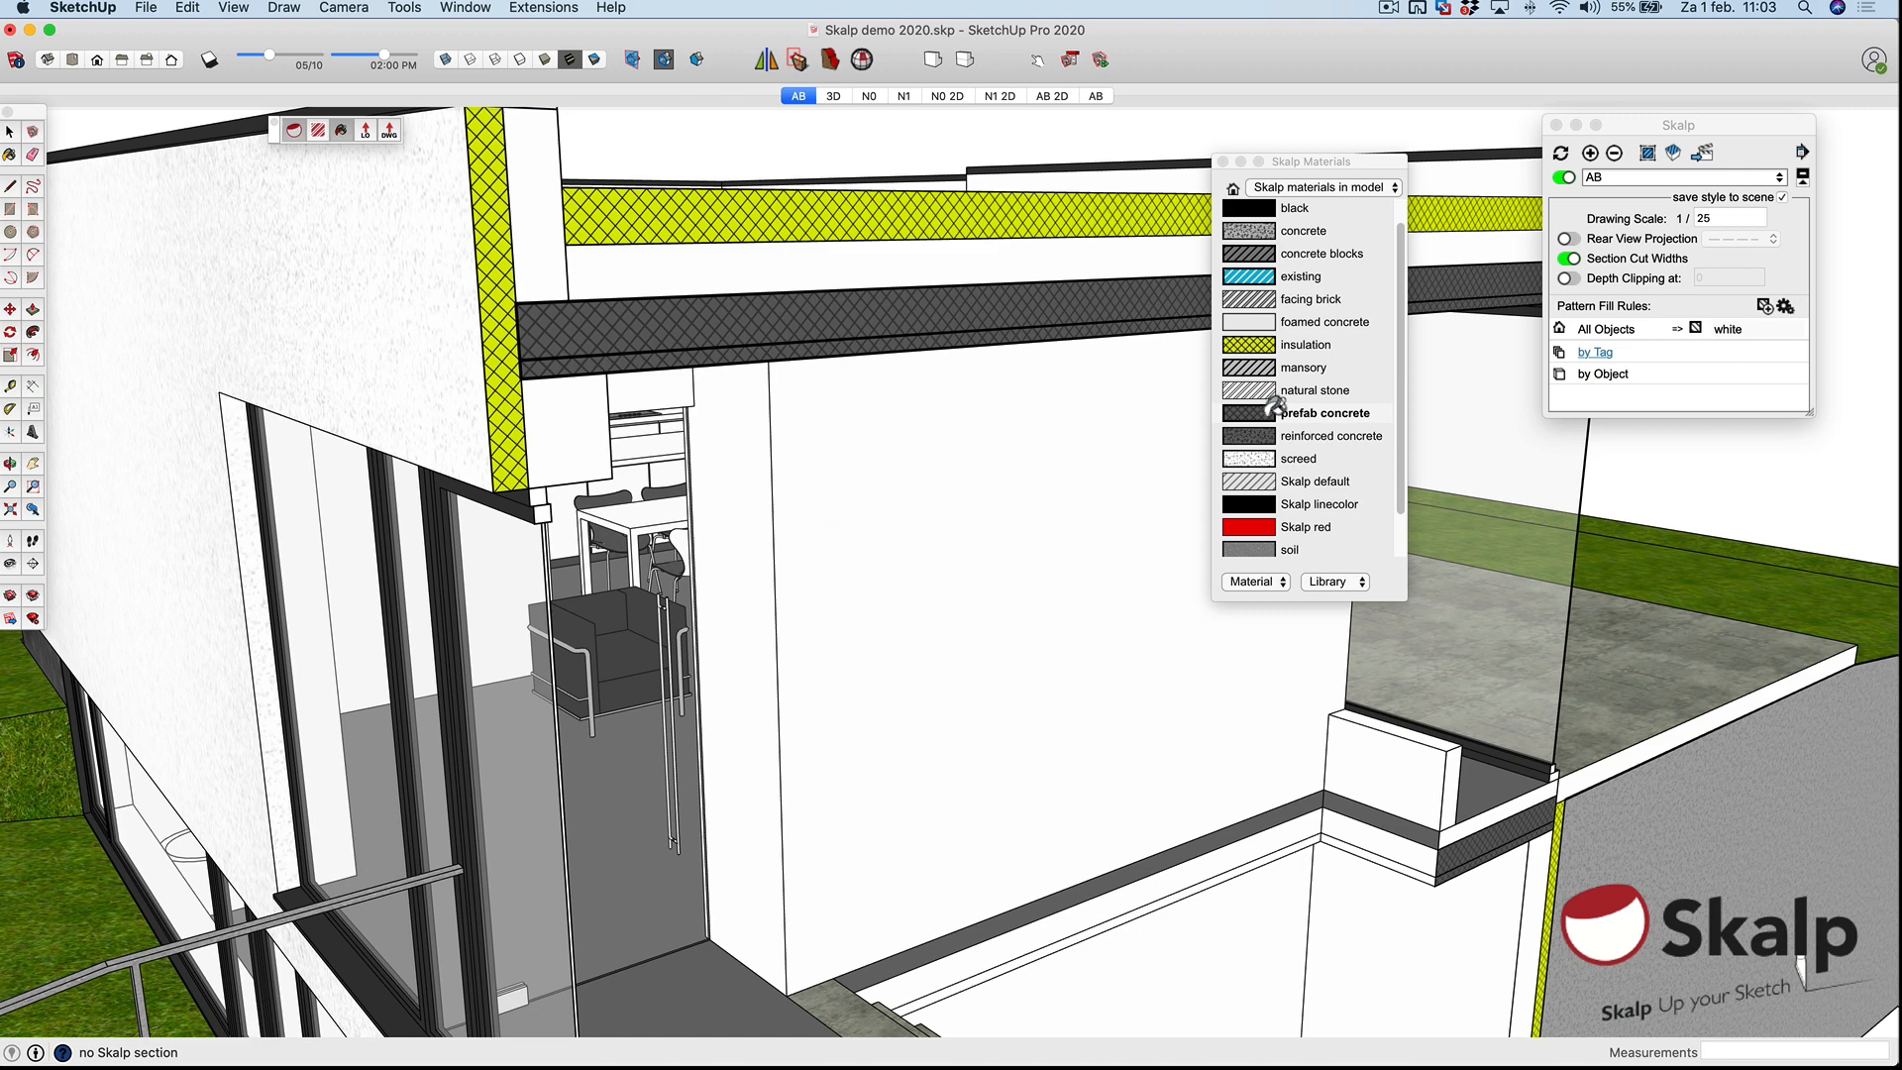
{"action": "left_click", "coordinate": [1327, 434]}
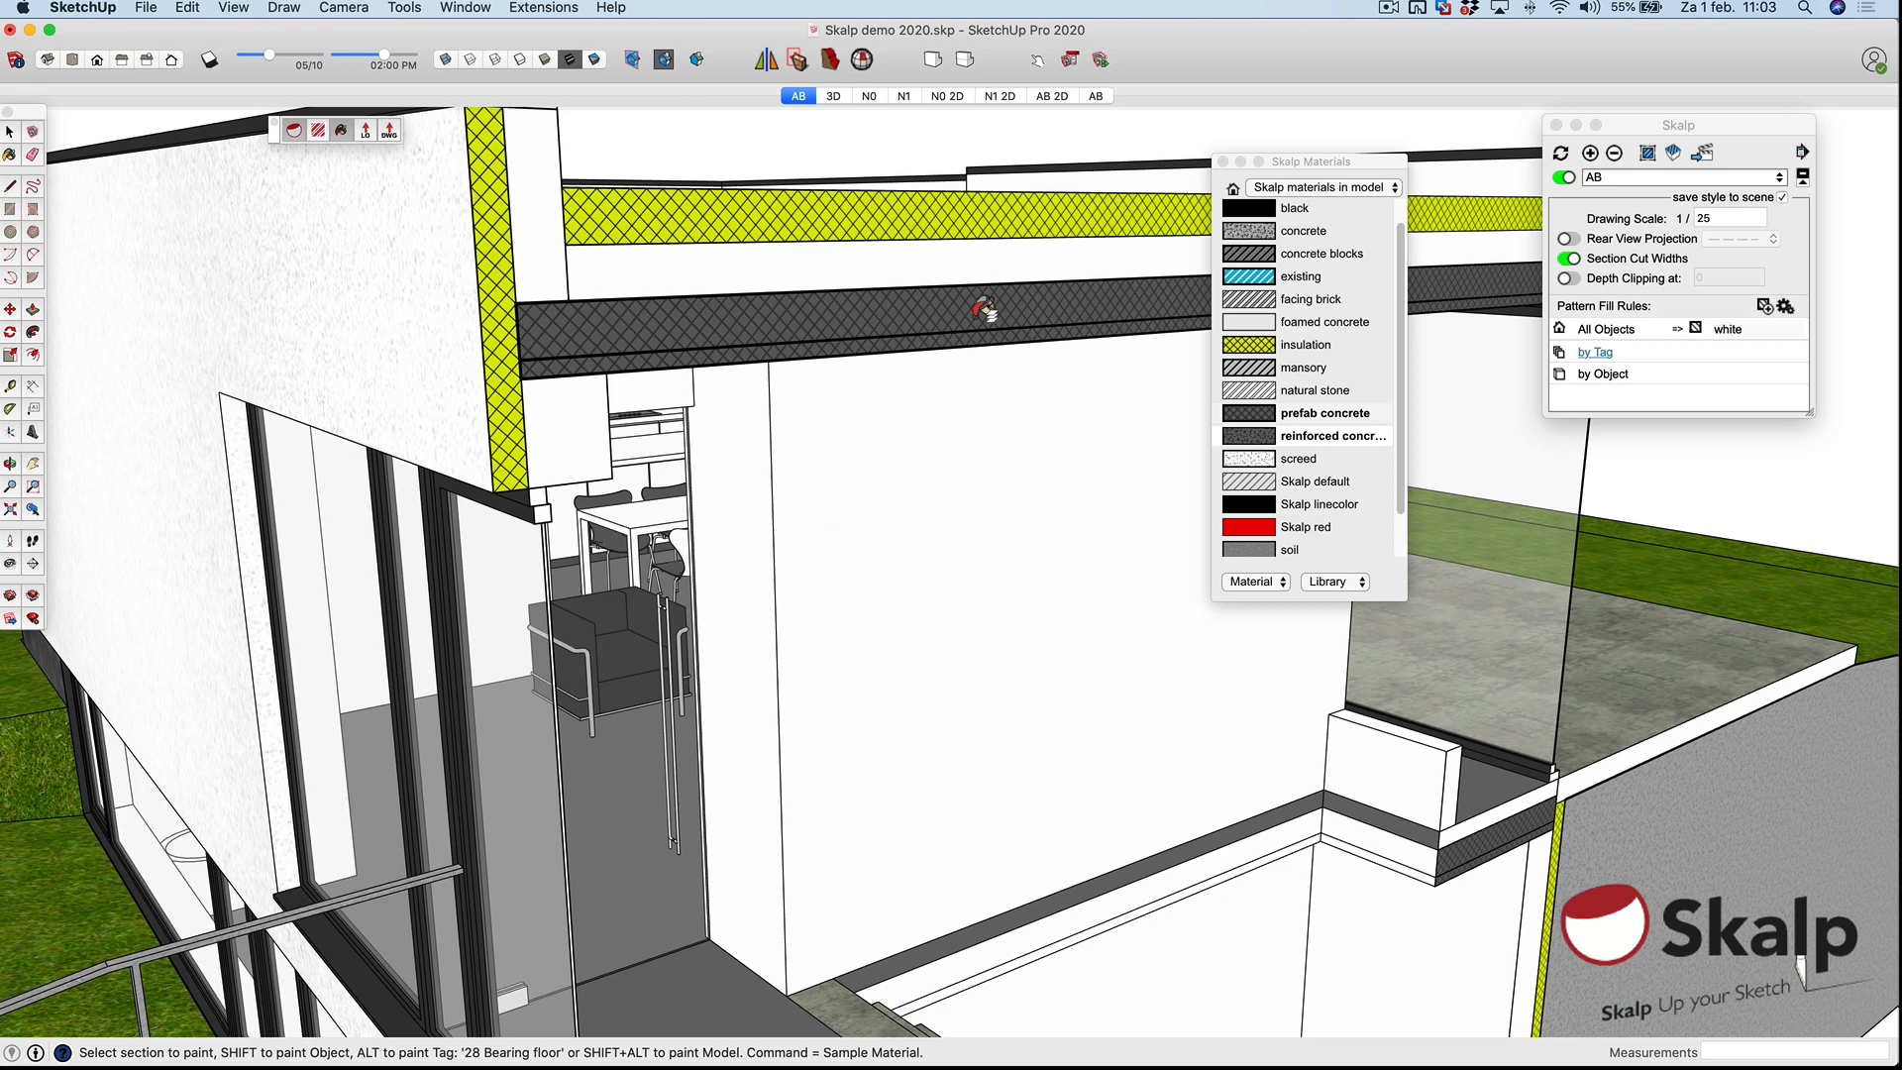
{"action": "key", "text": "shift"}
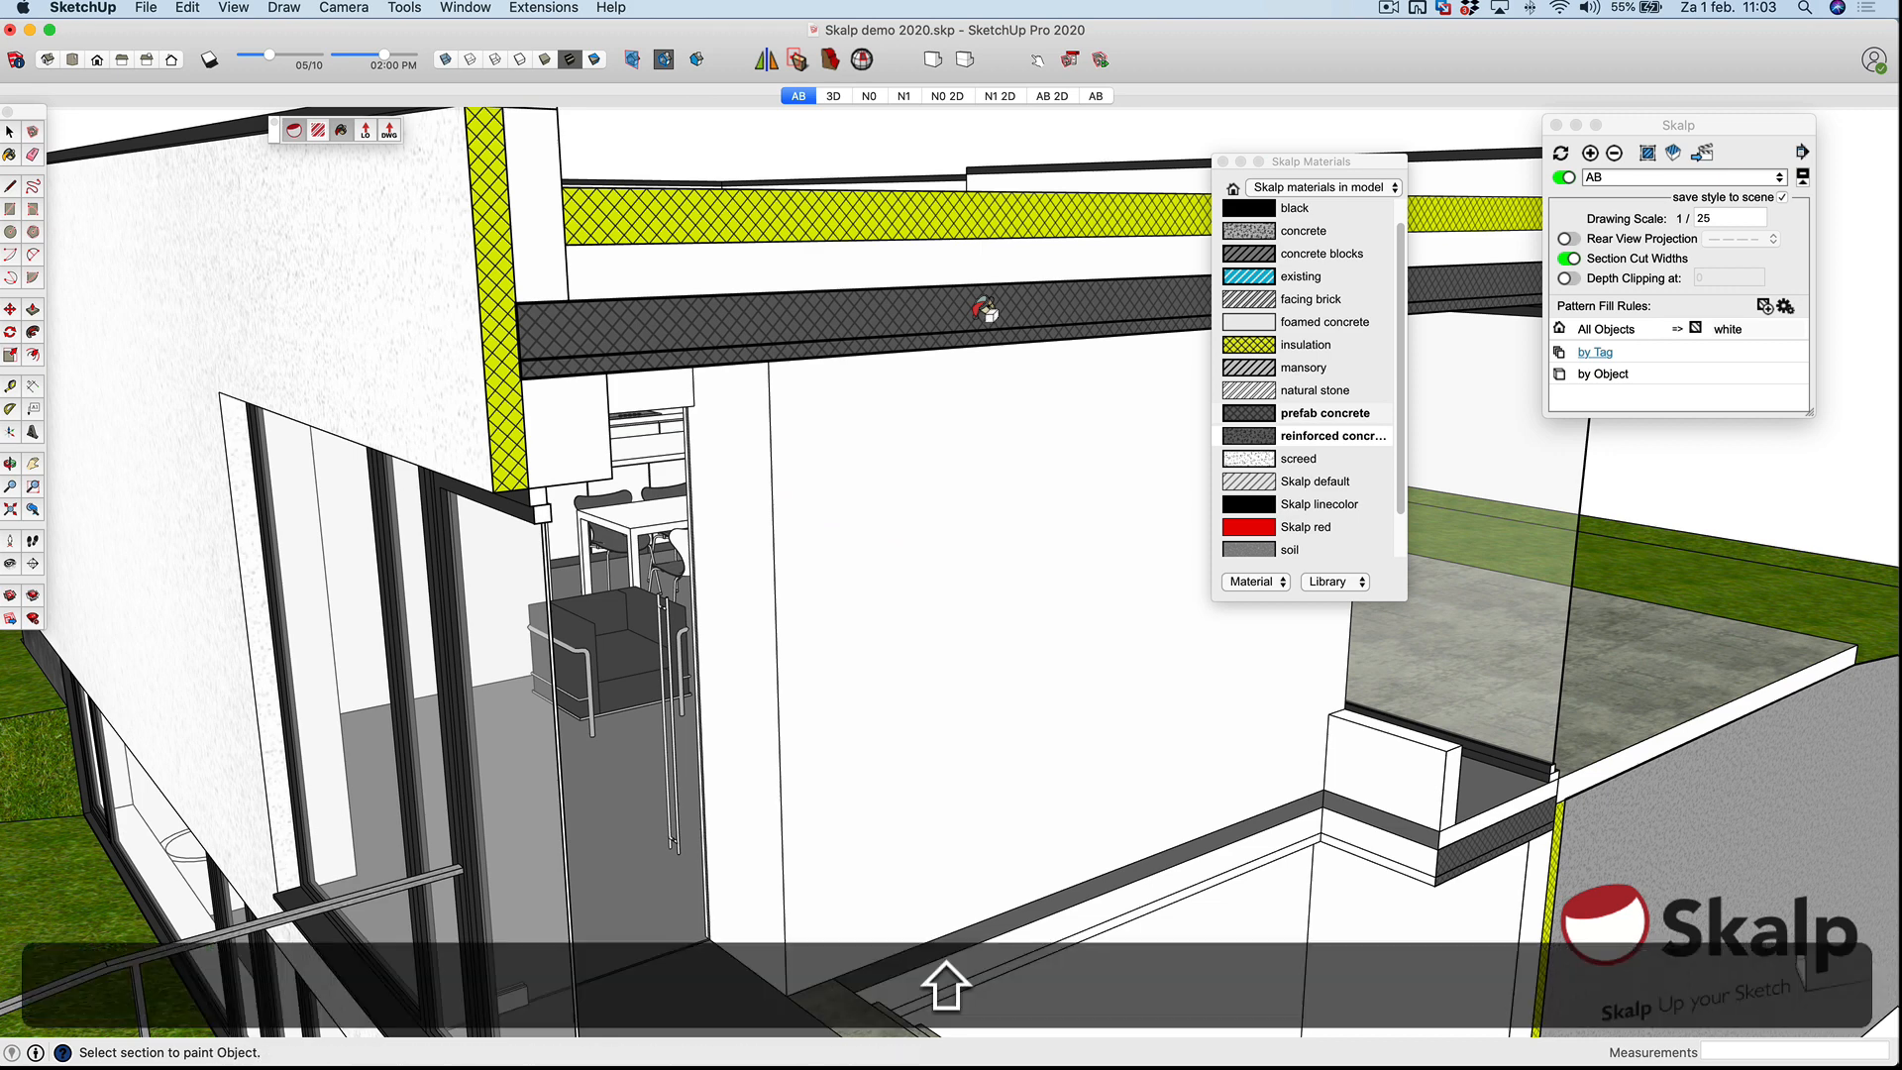
{"action": "left_click", "coordinate": [979, 315], "text": "shift"}
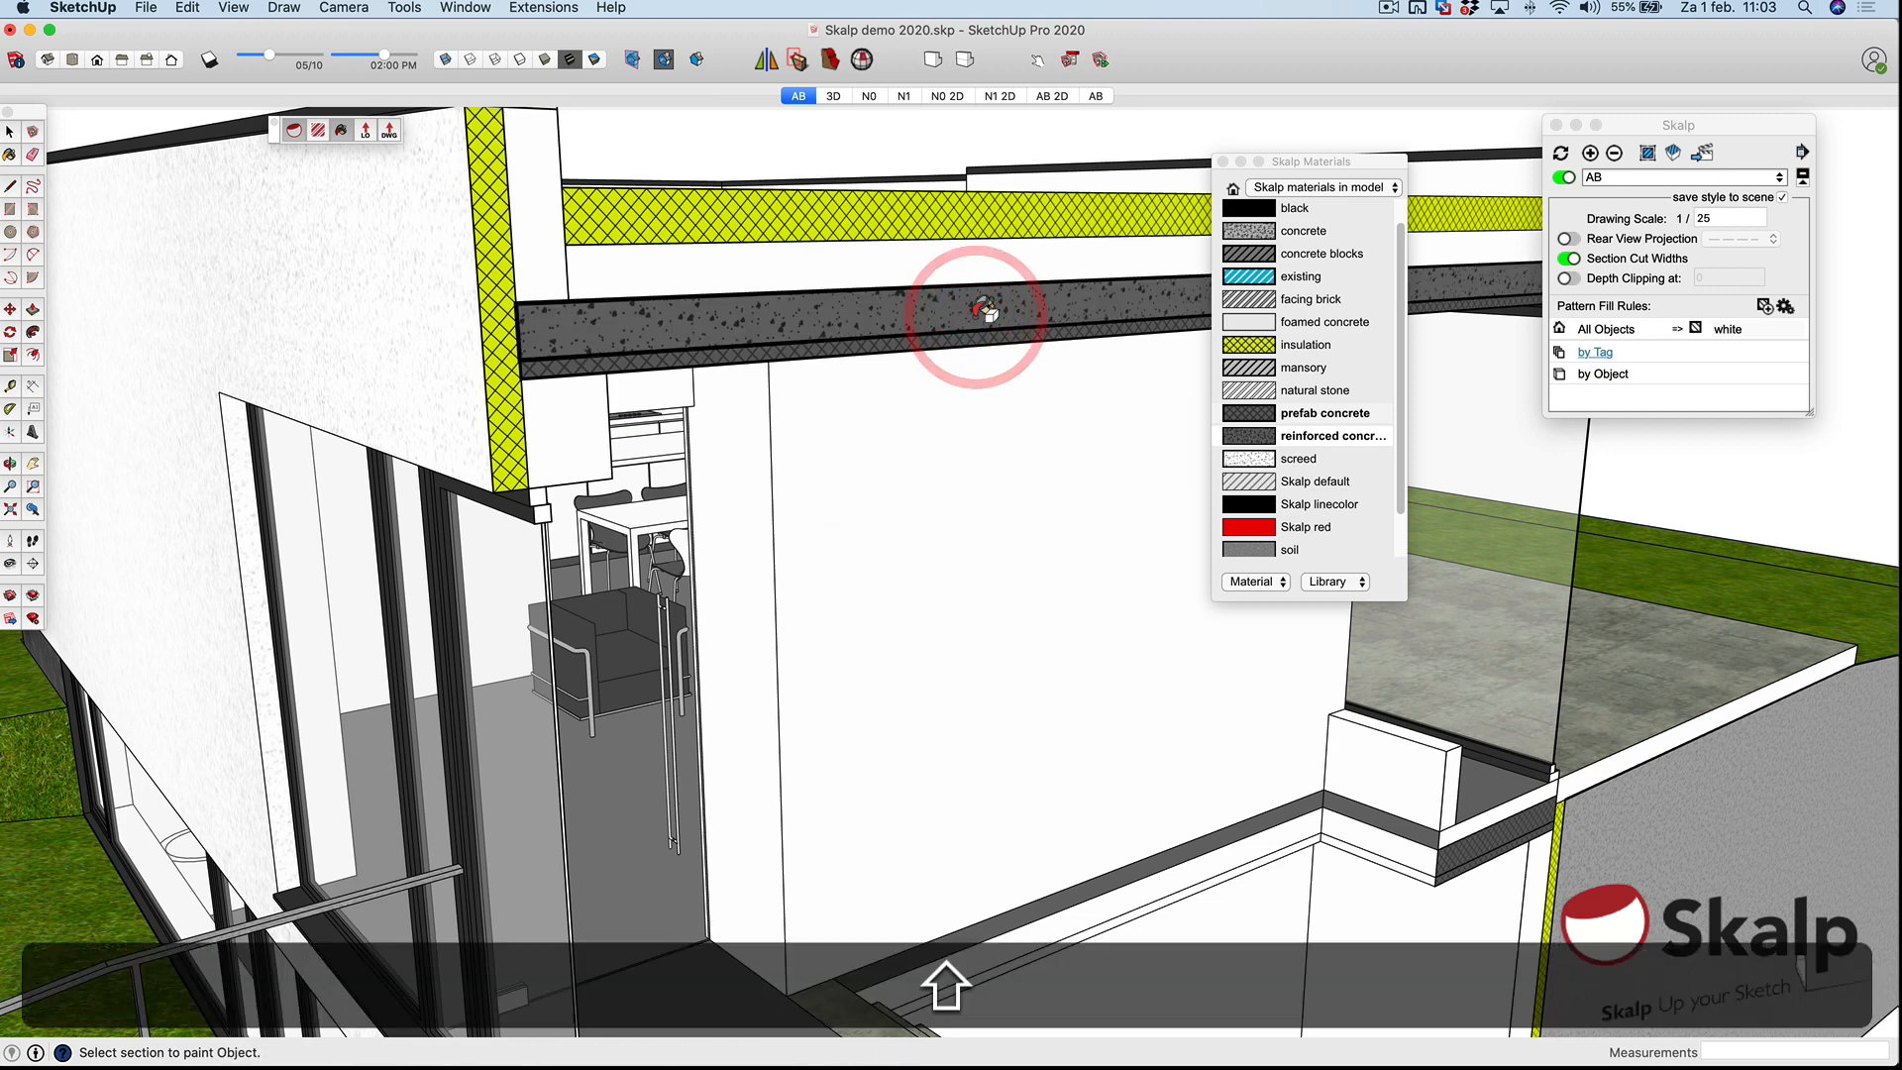
{"action": "scroll", "coordinate": [982, 310], "scroll_direction": "down", "scroll_amount": 5}
{"action": "scroll", "coordinate": [880, 901], "scroll_direction": "up", "scroll_amount": 5}
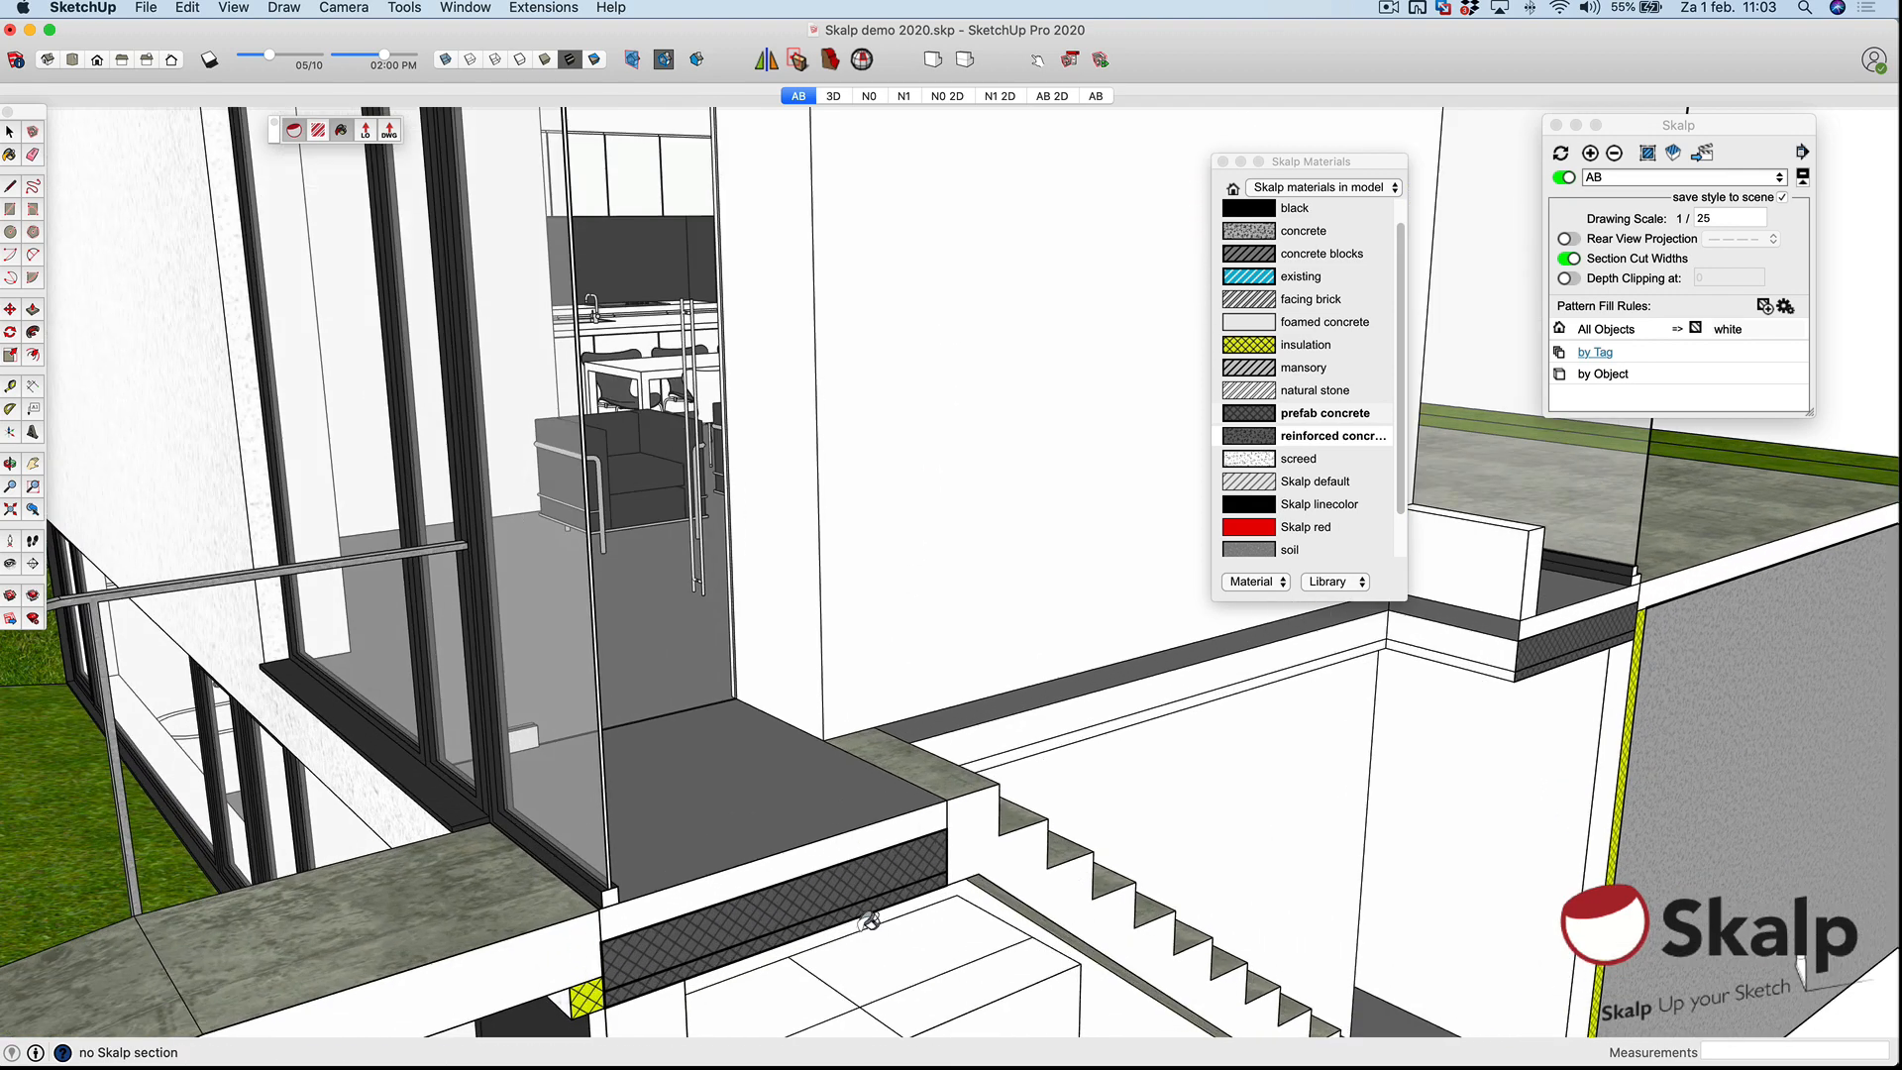
{"action": "left_click", "coordinate": [866, 870], "text": "shift"}
Paint the tags '52 Floor screeds' and '33 Flat roof' with the screed material.
{"action": "scroll", "coordinate": [1037, 756], "scroll_direction": "down", "scroll_amount": 5}
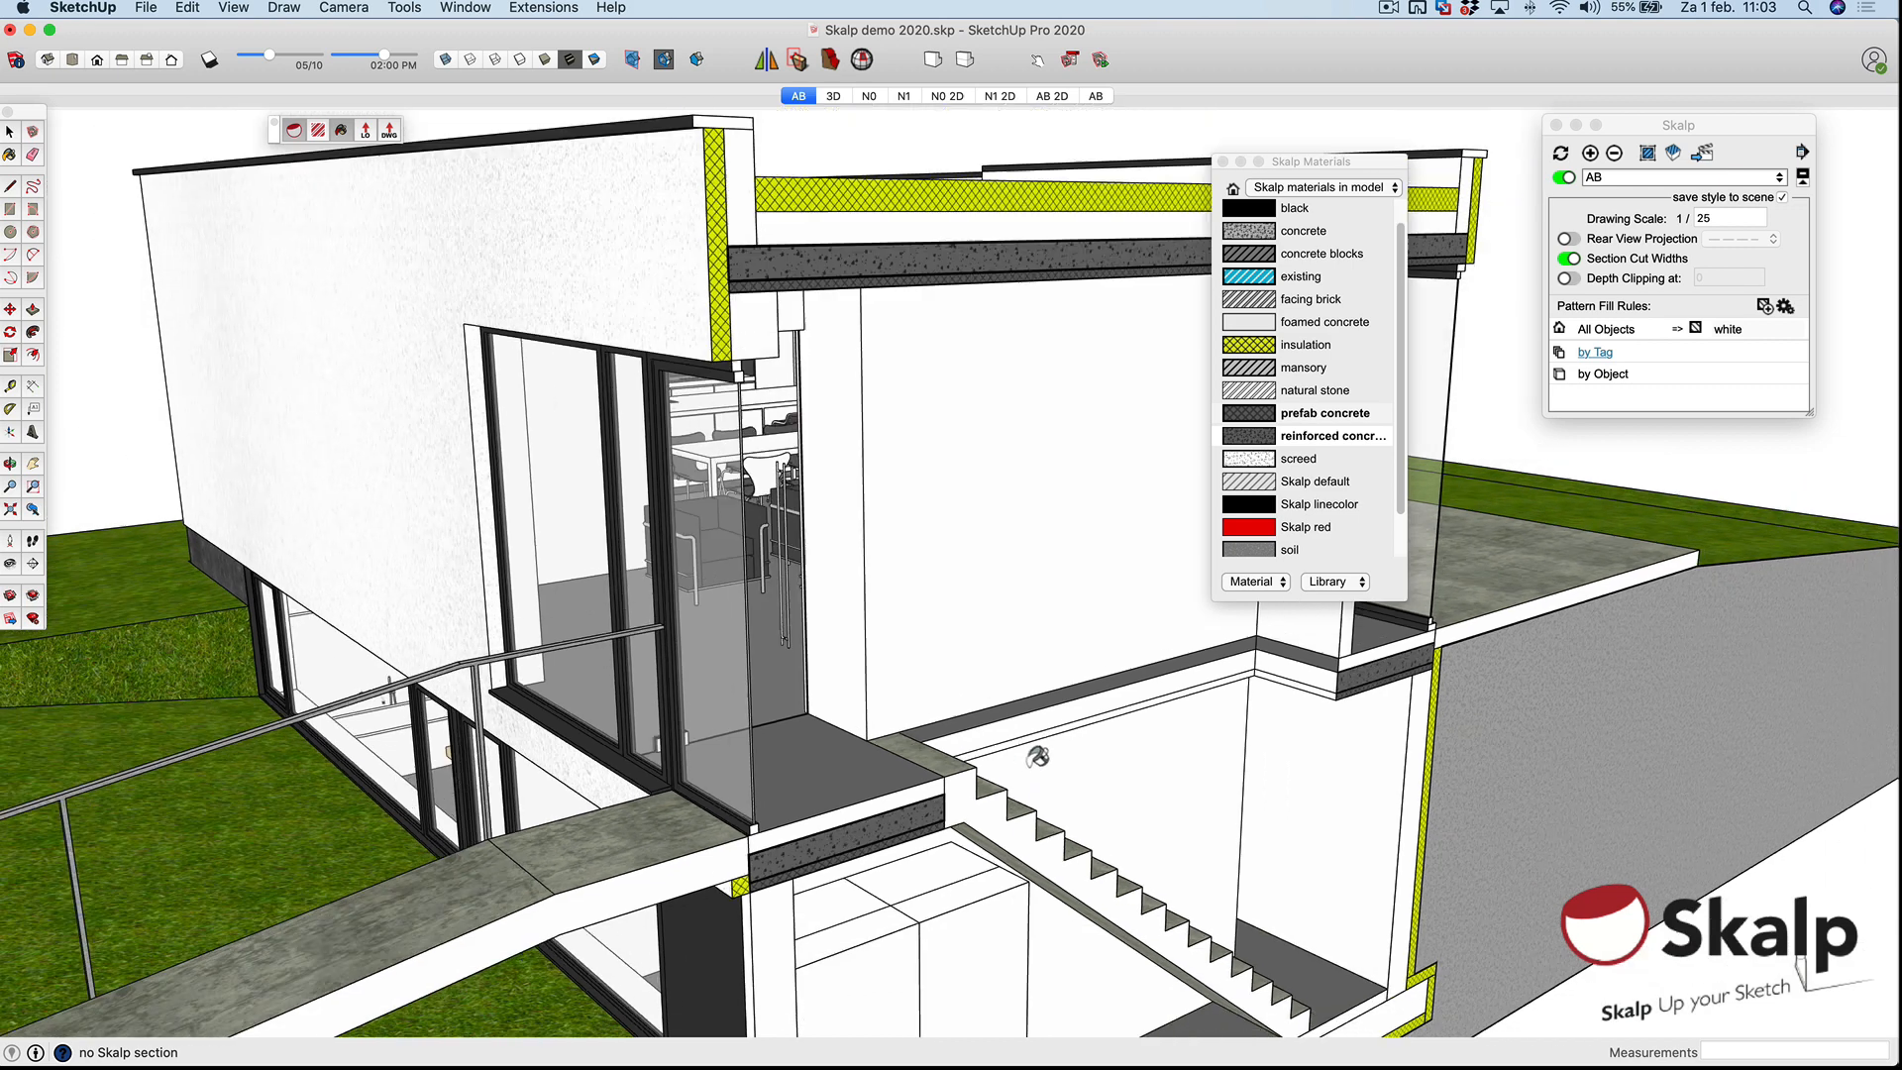
{"action": "left_click", "coordinate": [1297, 459]}
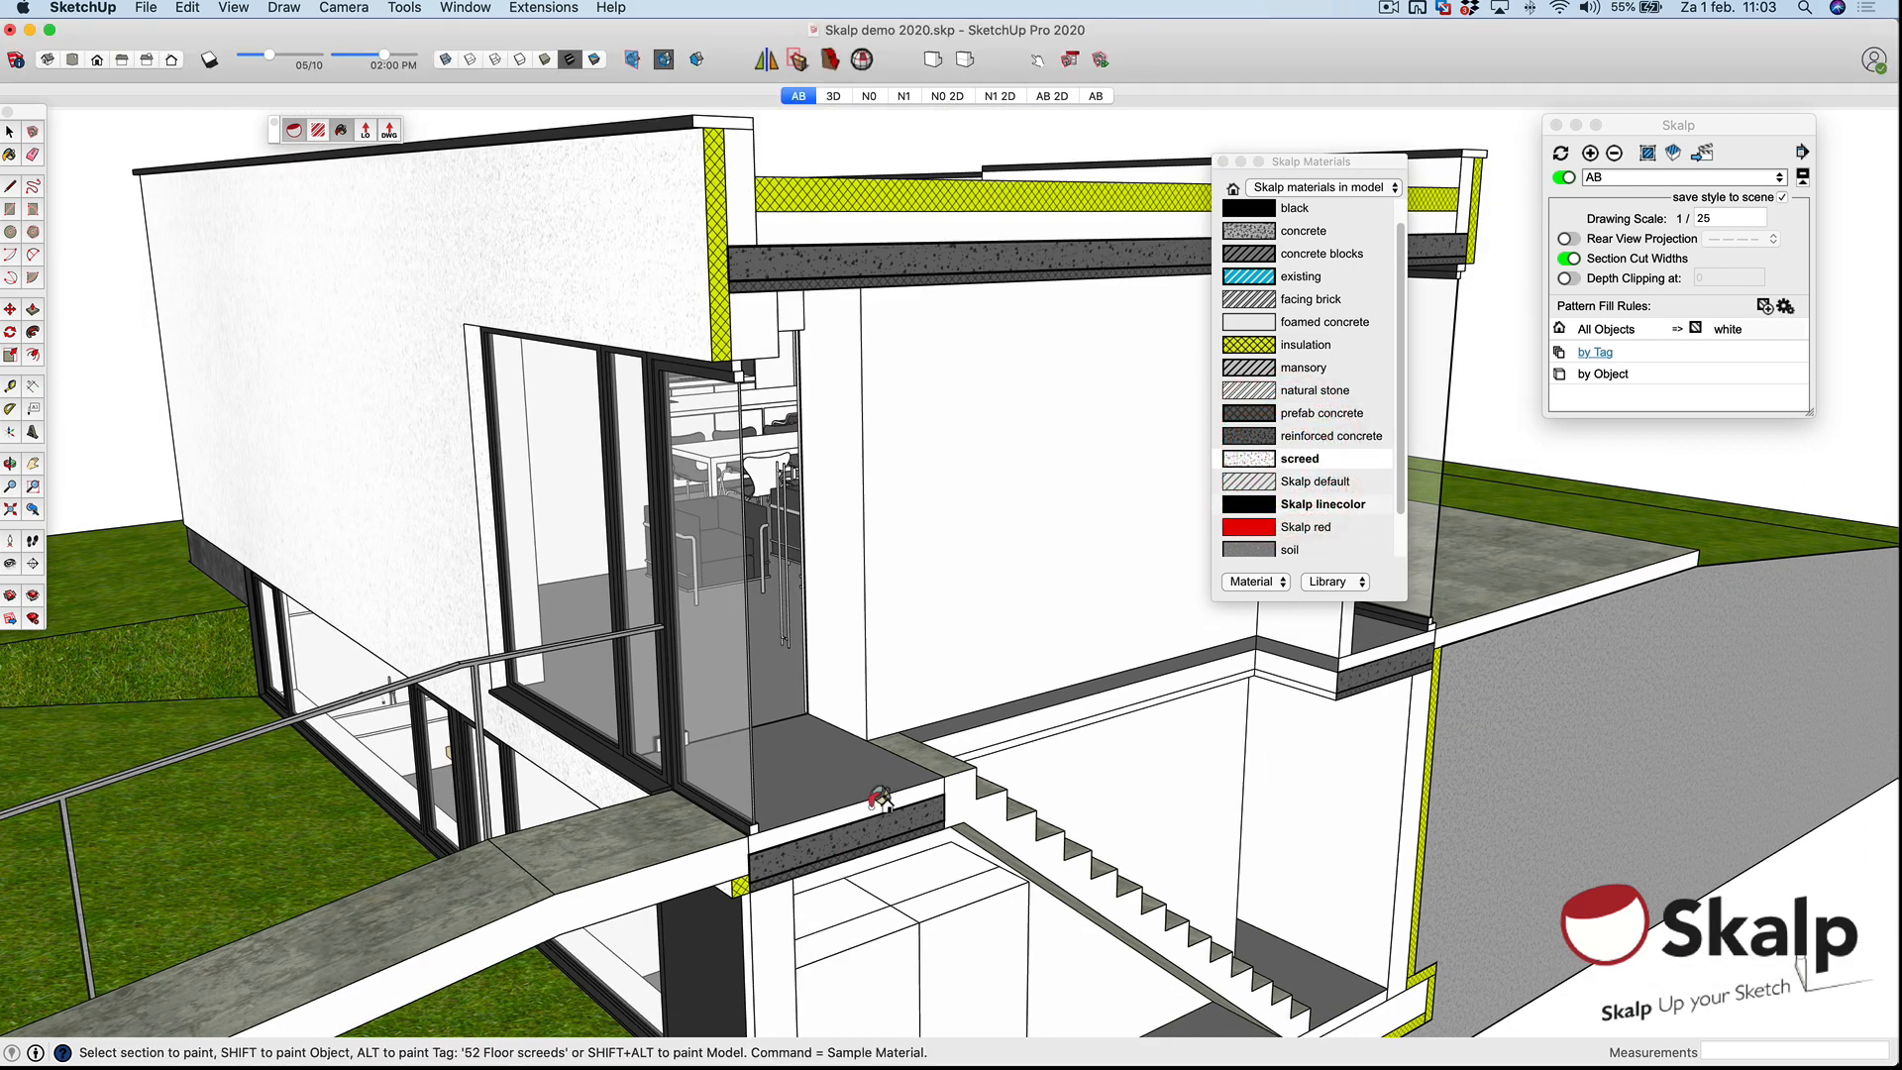
{"action": "key", "text": "alt"}
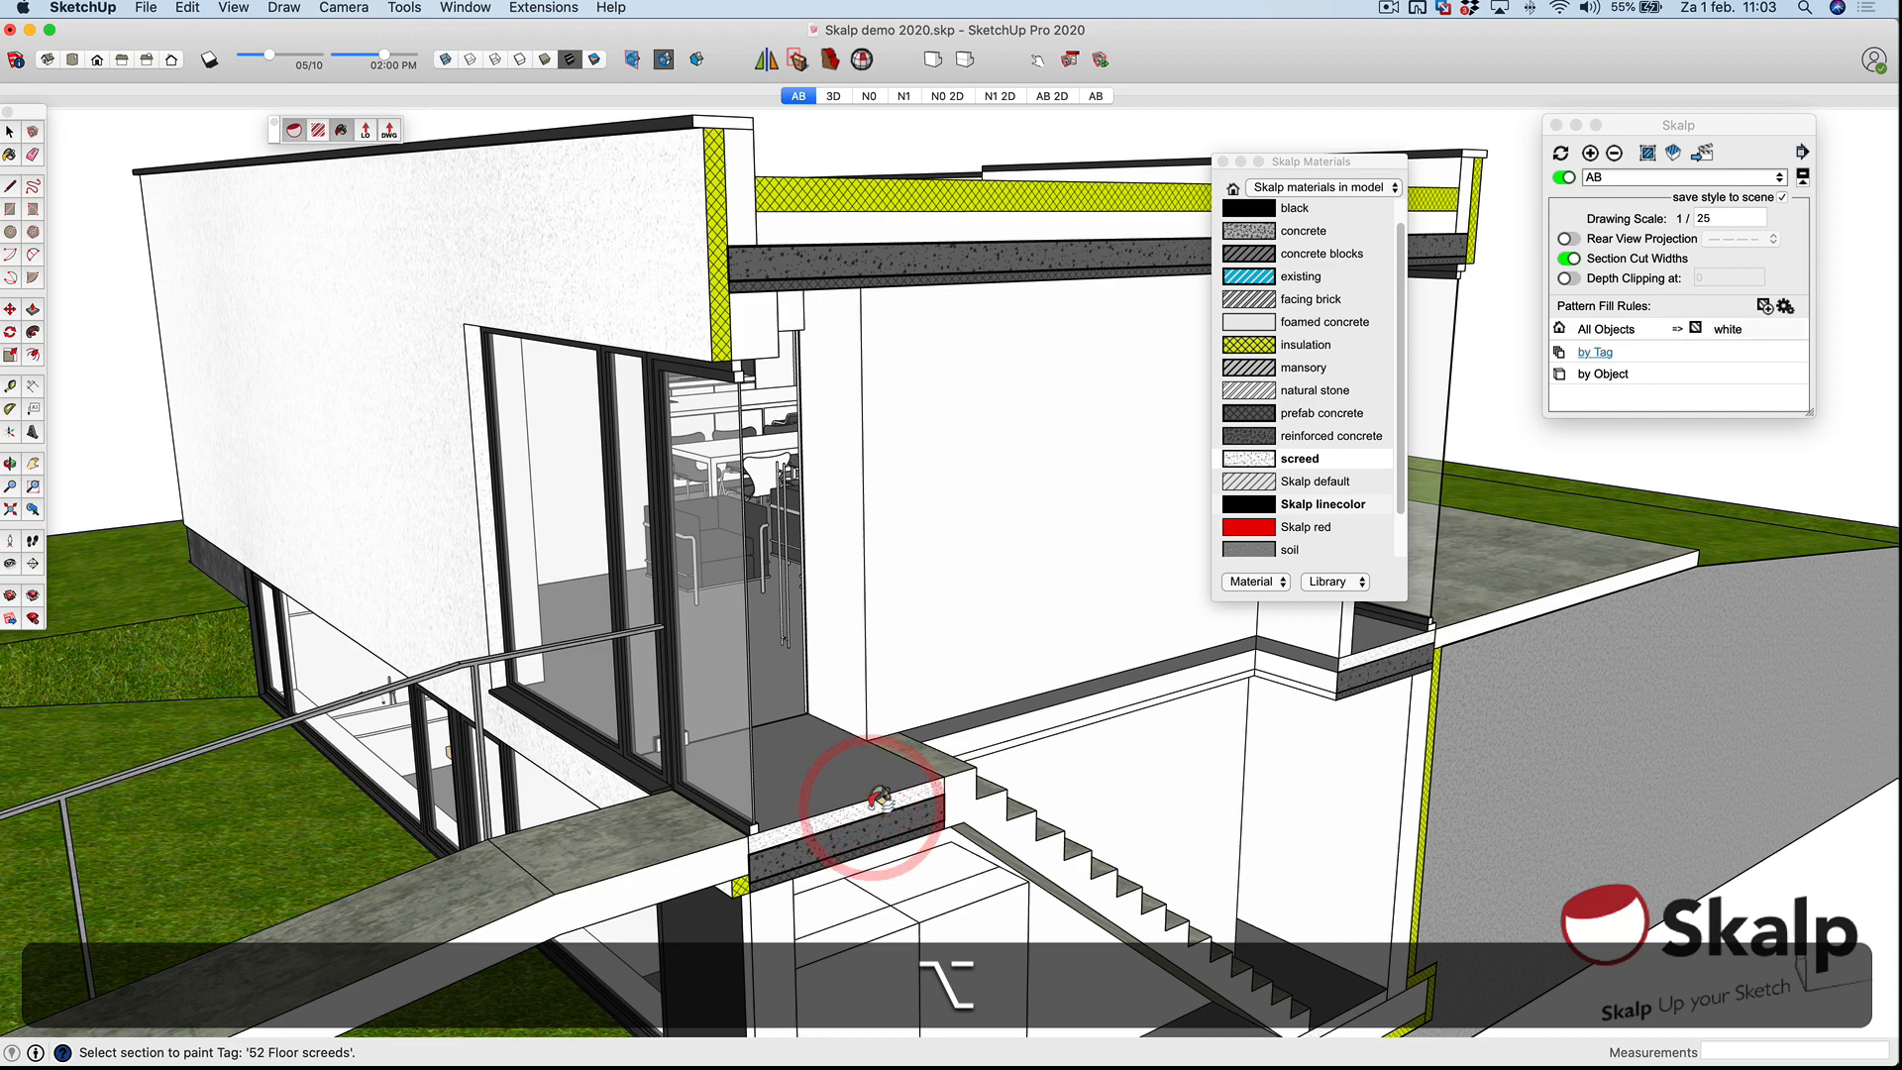
{"action": "left_click", "coordinate": [872, 807], "text": "alt"}
{"action": "left_click", "coordinate": [803, 220], "text": "alt"}
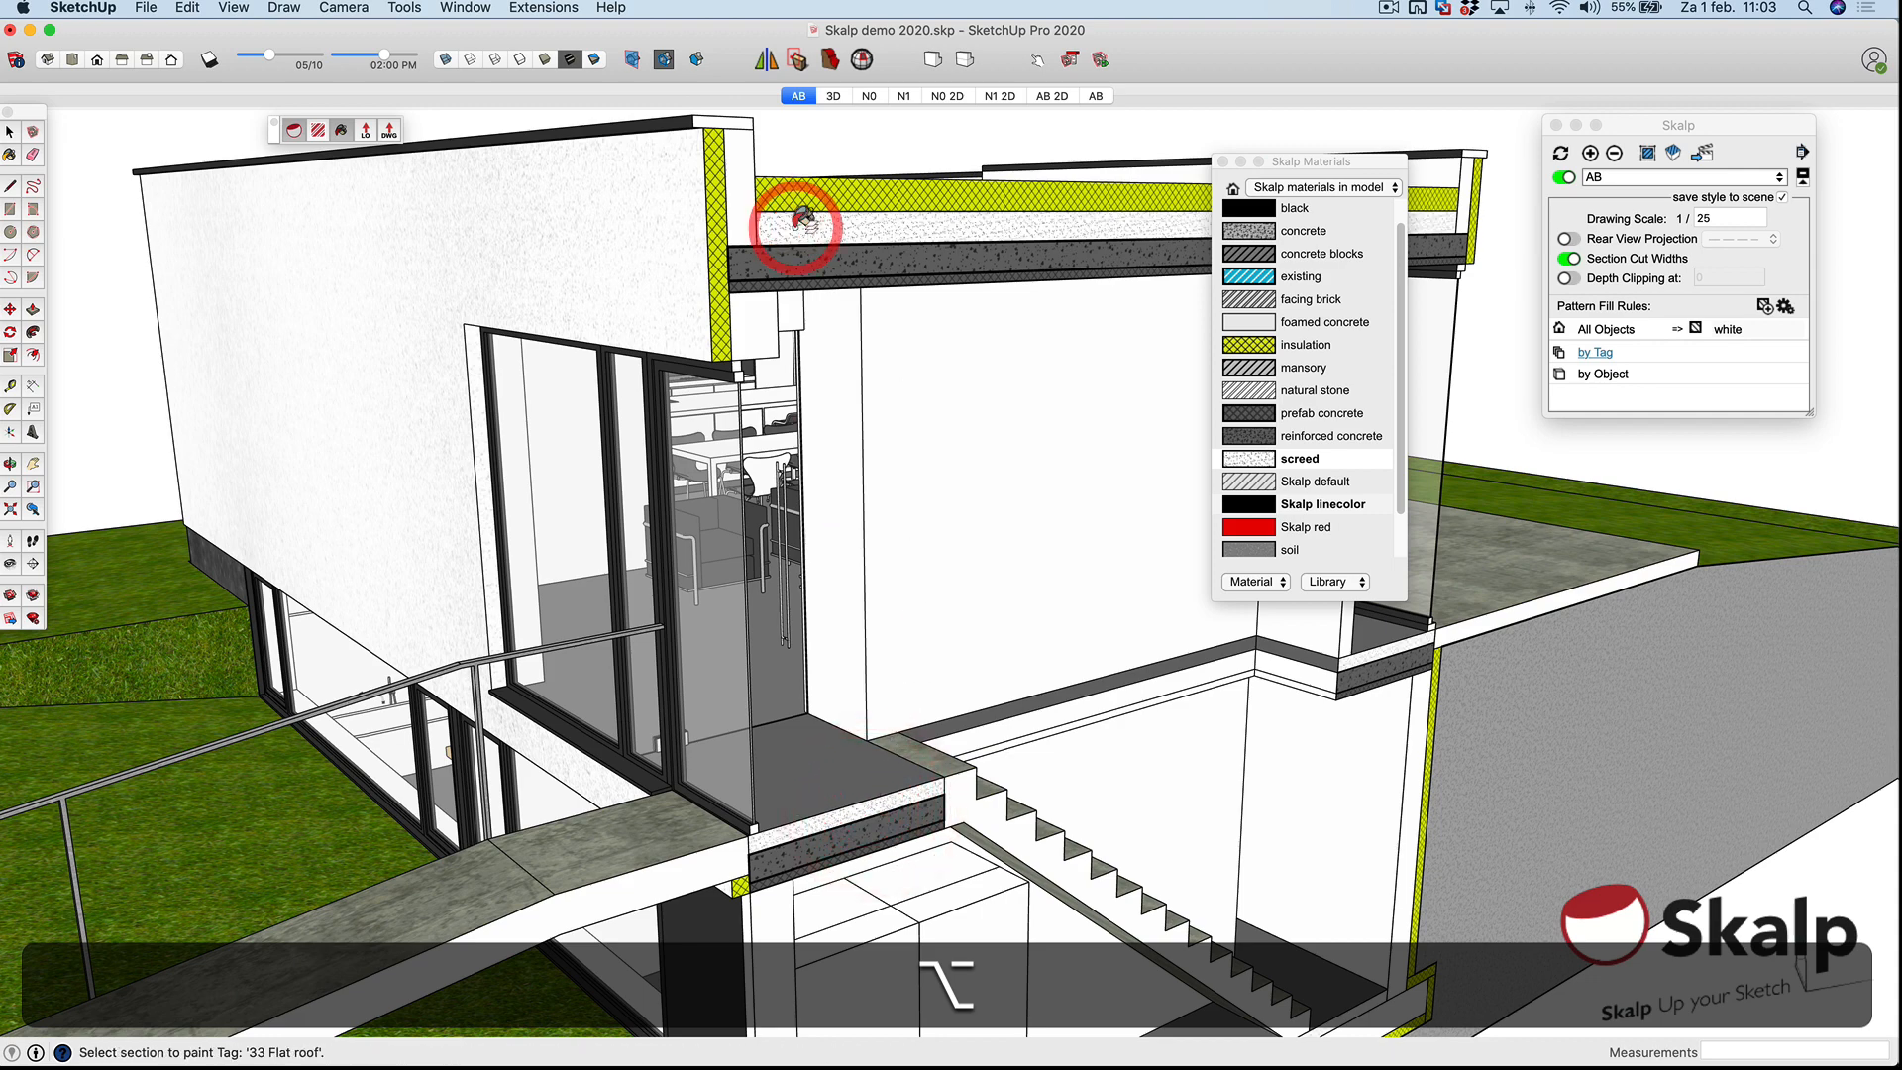
Sample prefab concrete from the floor slab's thin lower layer and paint the entire model's section fill with it.
{"action": "scroll", "coordinate": [826, 277], "scroll_direction": "down", "scroll_amount": 3}
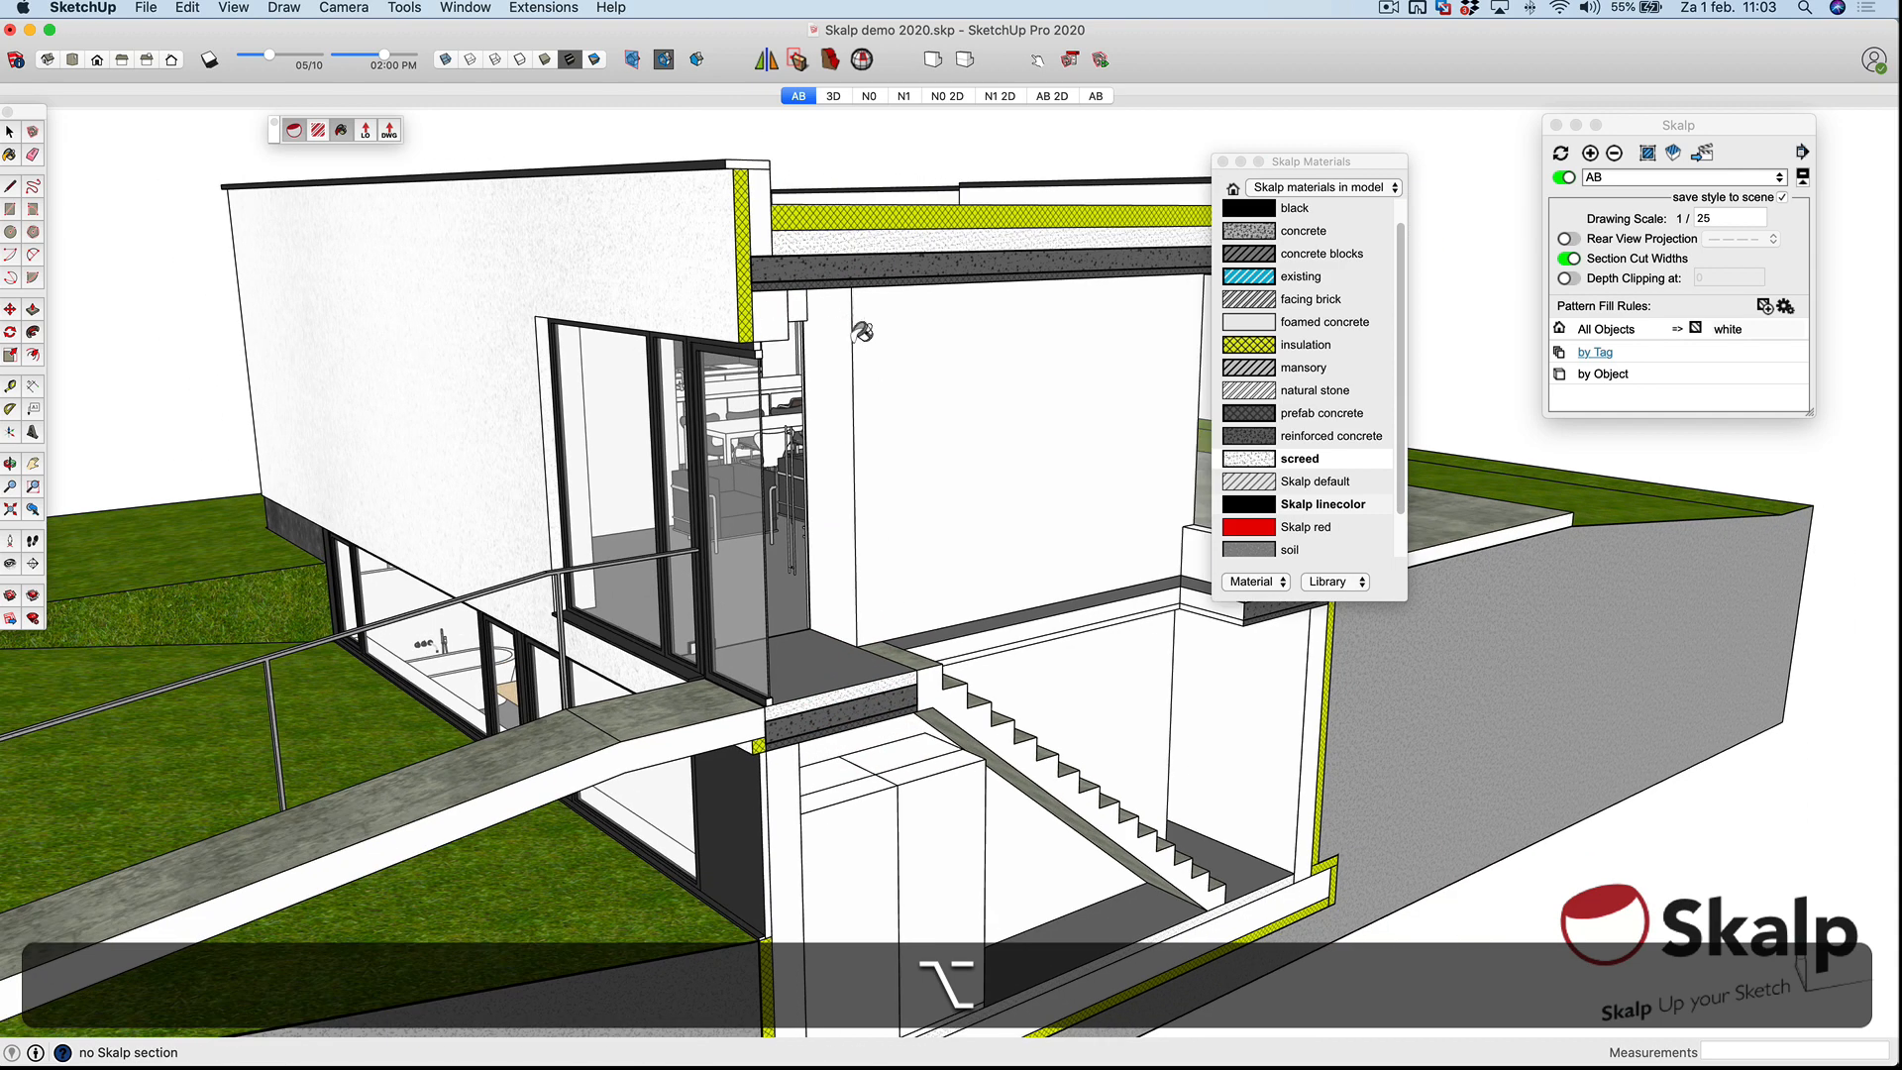
{"action": "mouse_move", "coordinate": [863, 854]}
{"action": "middle_mouse_down"}
{"action": "mouse_move", "coordinate": [841, 808]}
{"action": "mouse_move", "coordinate": [714, 754]}
{"action": "mouse_move", "coordinate": [582, 775]}
{"action": "middle_mouse_up"}
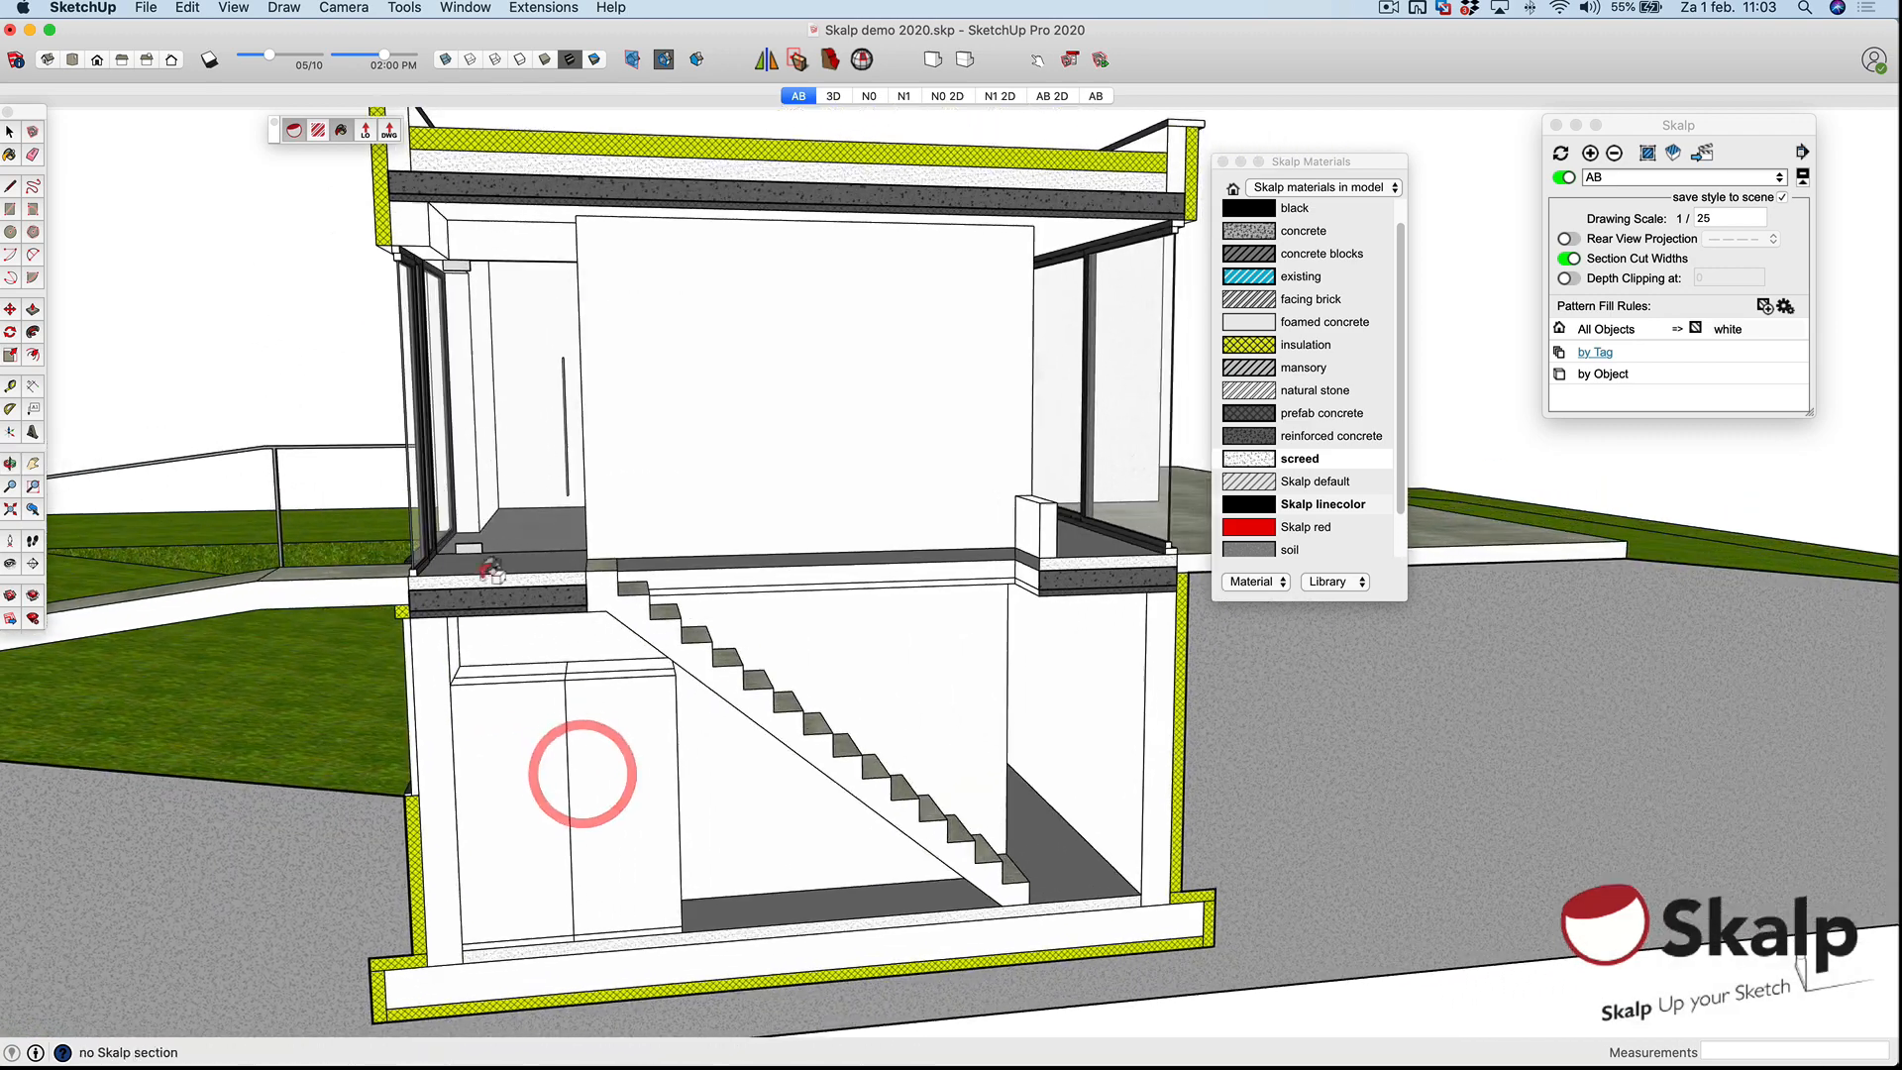
{"action": "scroll", "coordinate": [533, 612], "scroll_direction": "up", "scroll_amount": 4}
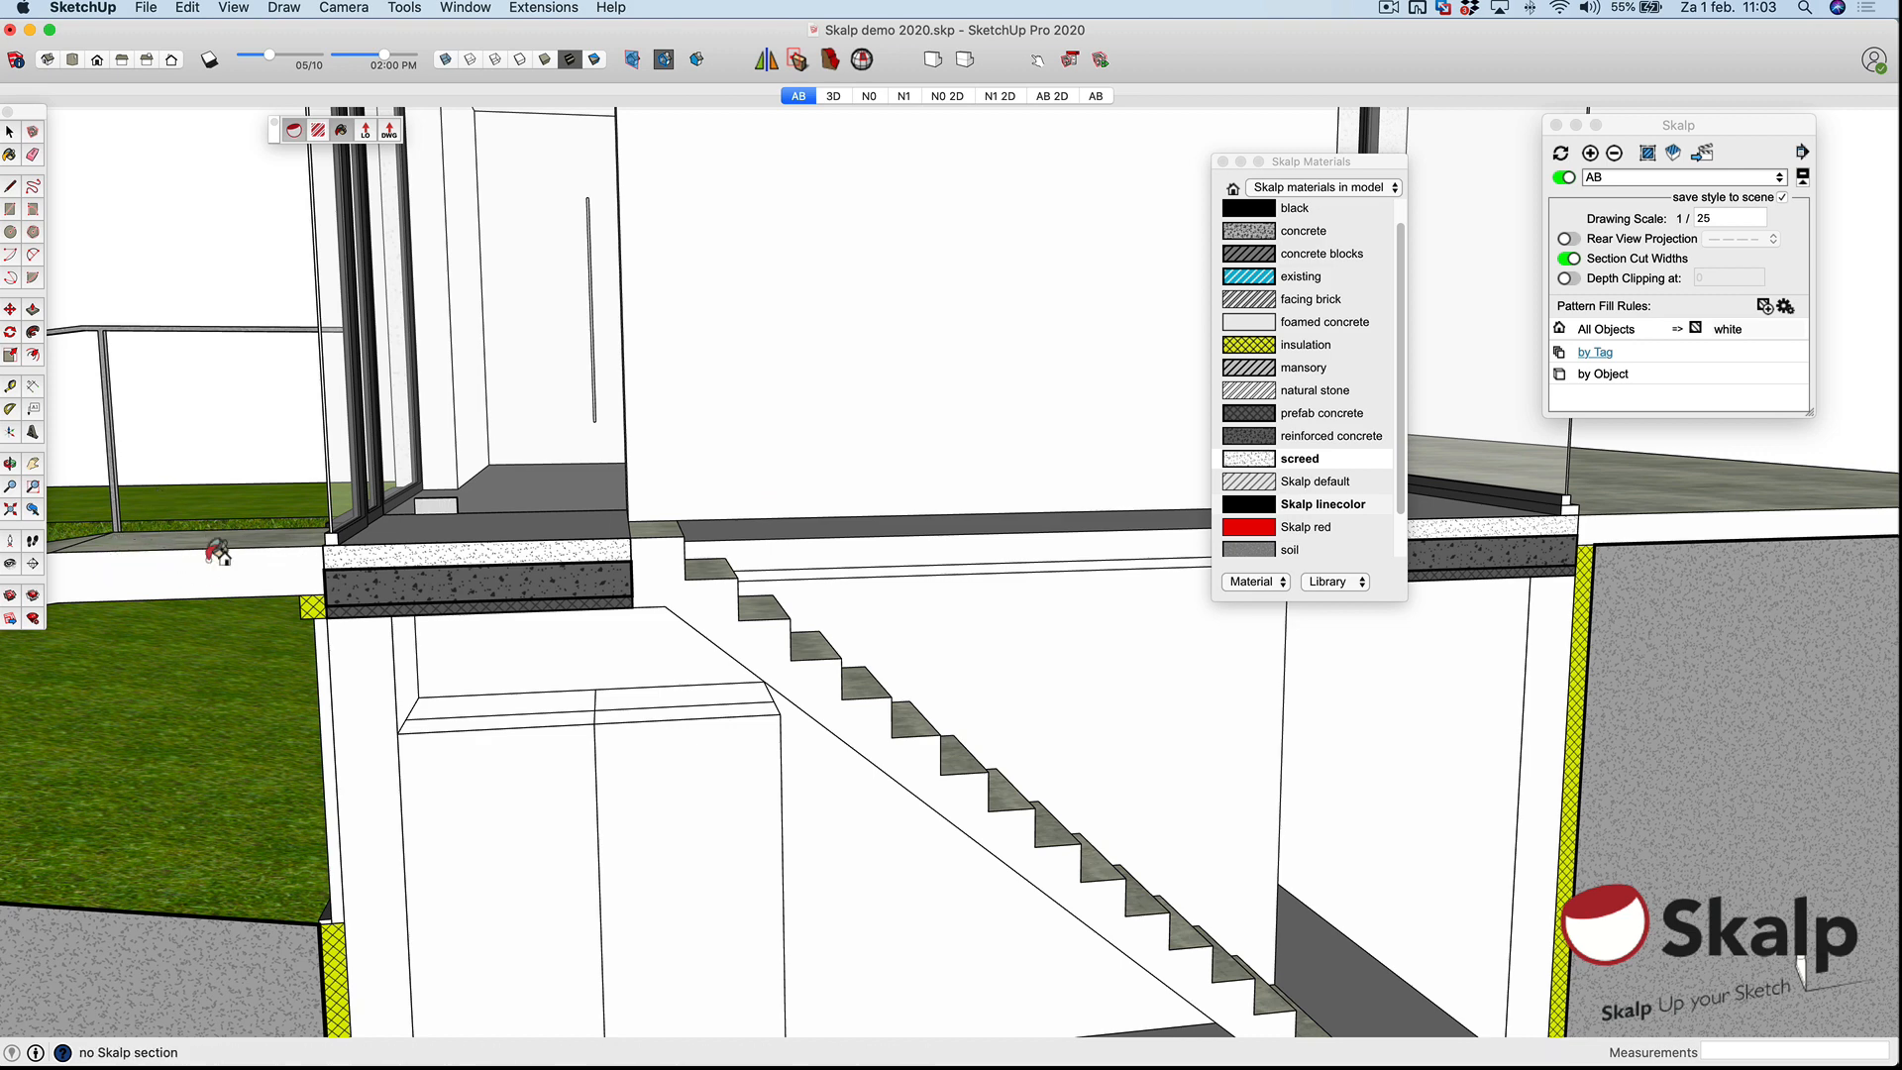
{"action": "scroll", "coordinate": [374, 604], "scroll_direction": "up", "scroll_amount": 5}
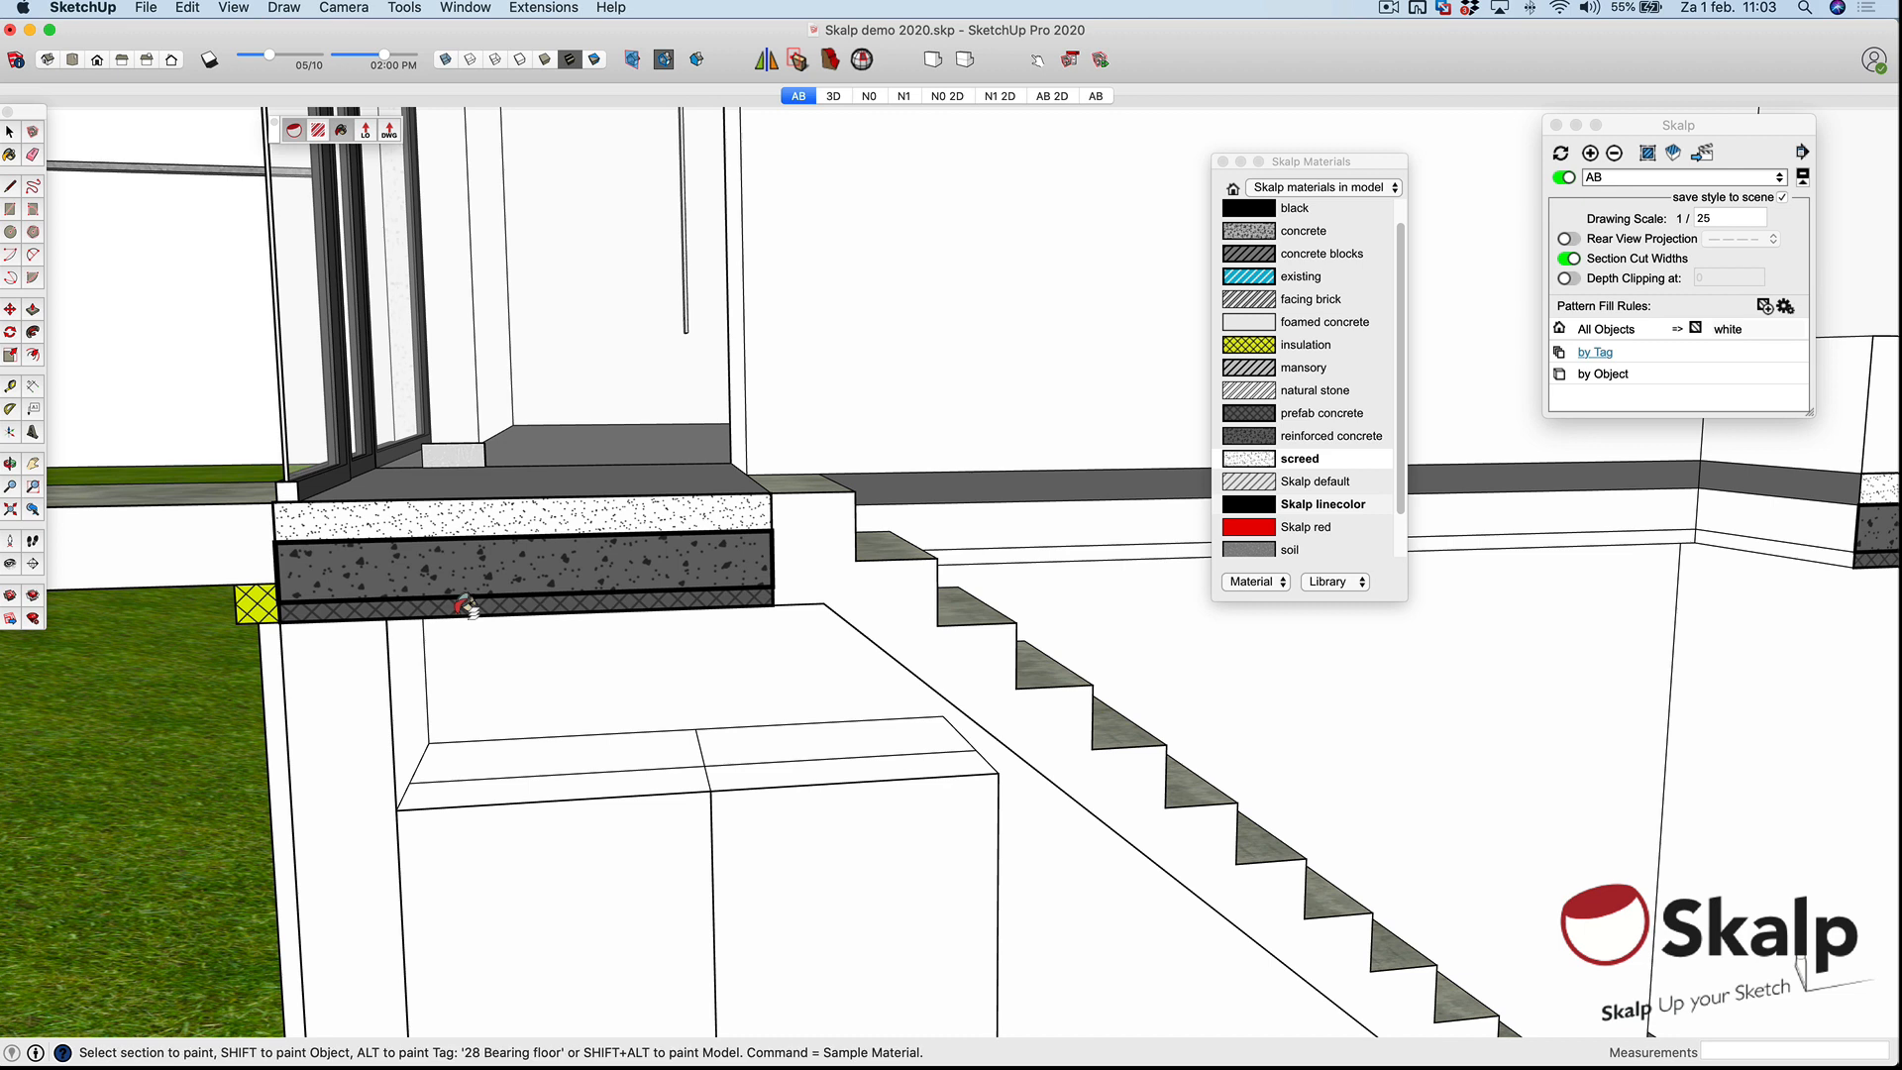
{"action": "key", "text": "super"}
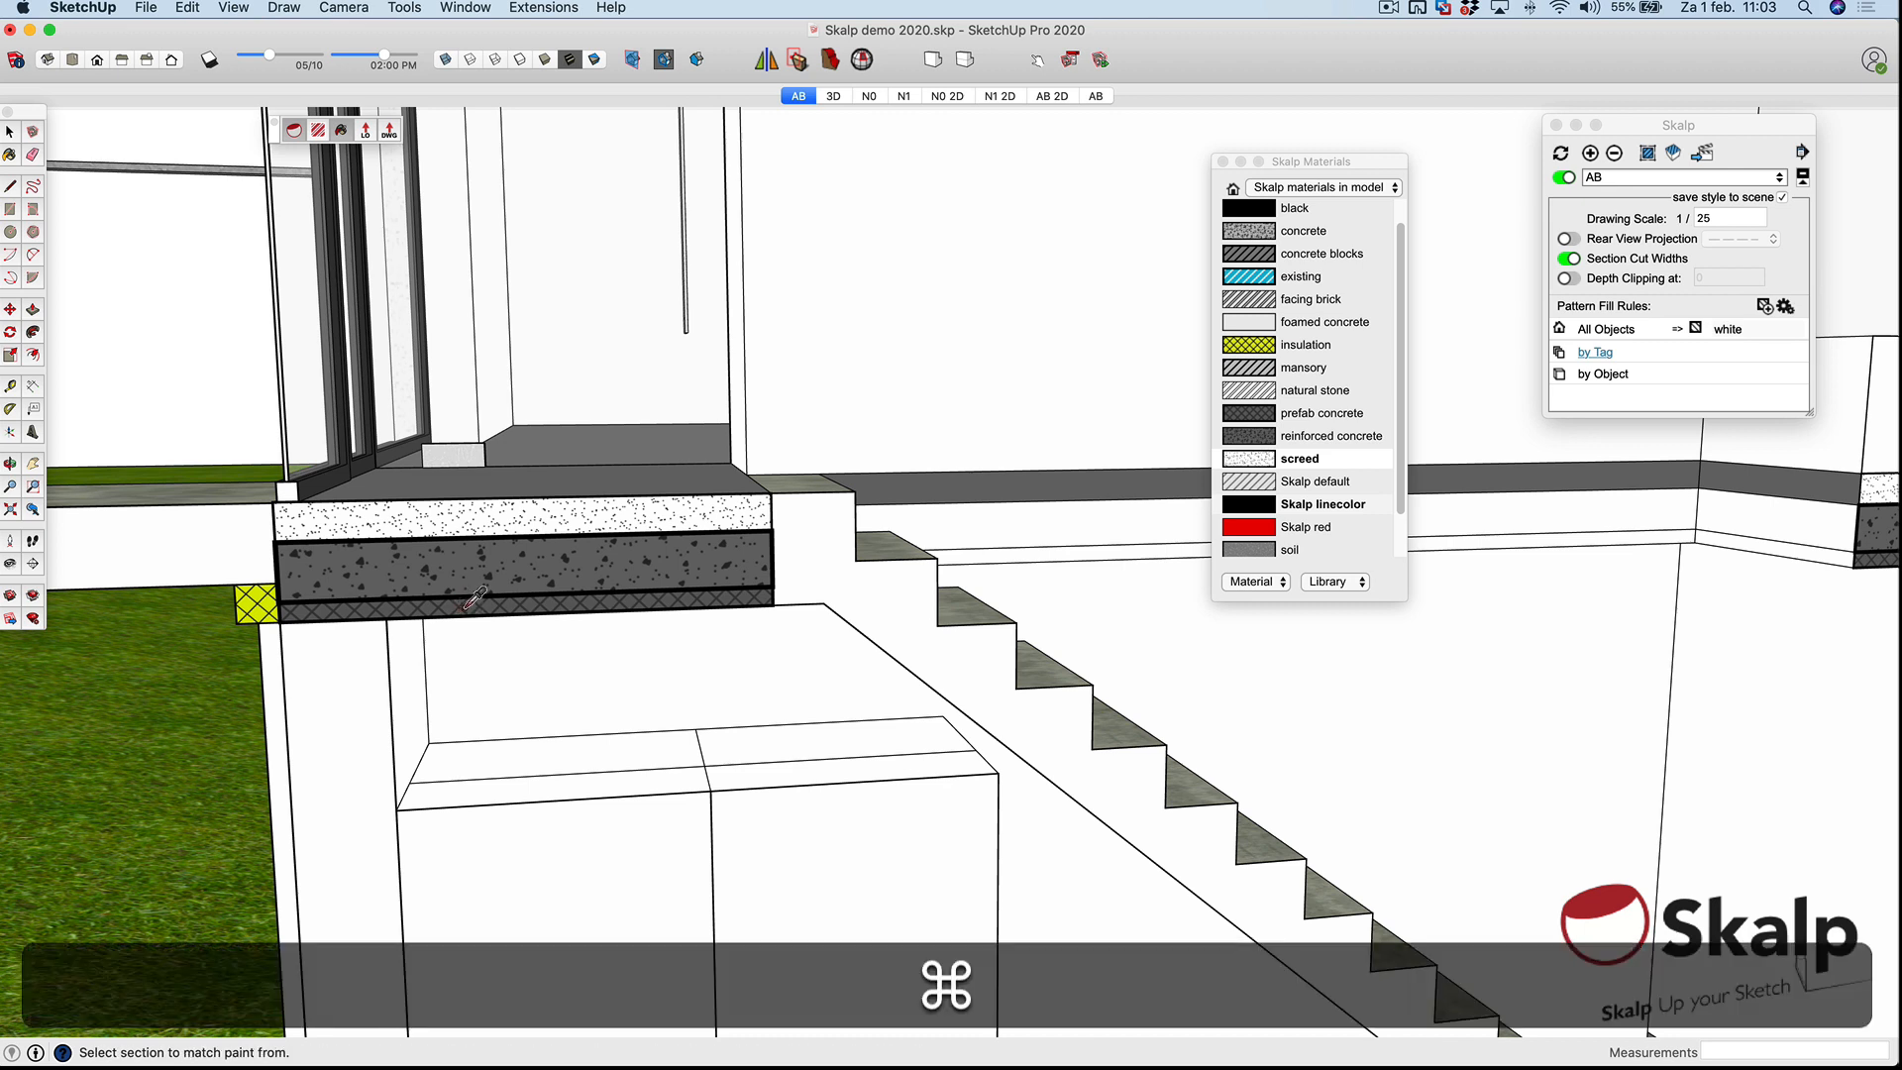
{"action": "left_click", "coordinate": [477, 596], "text": "super"}
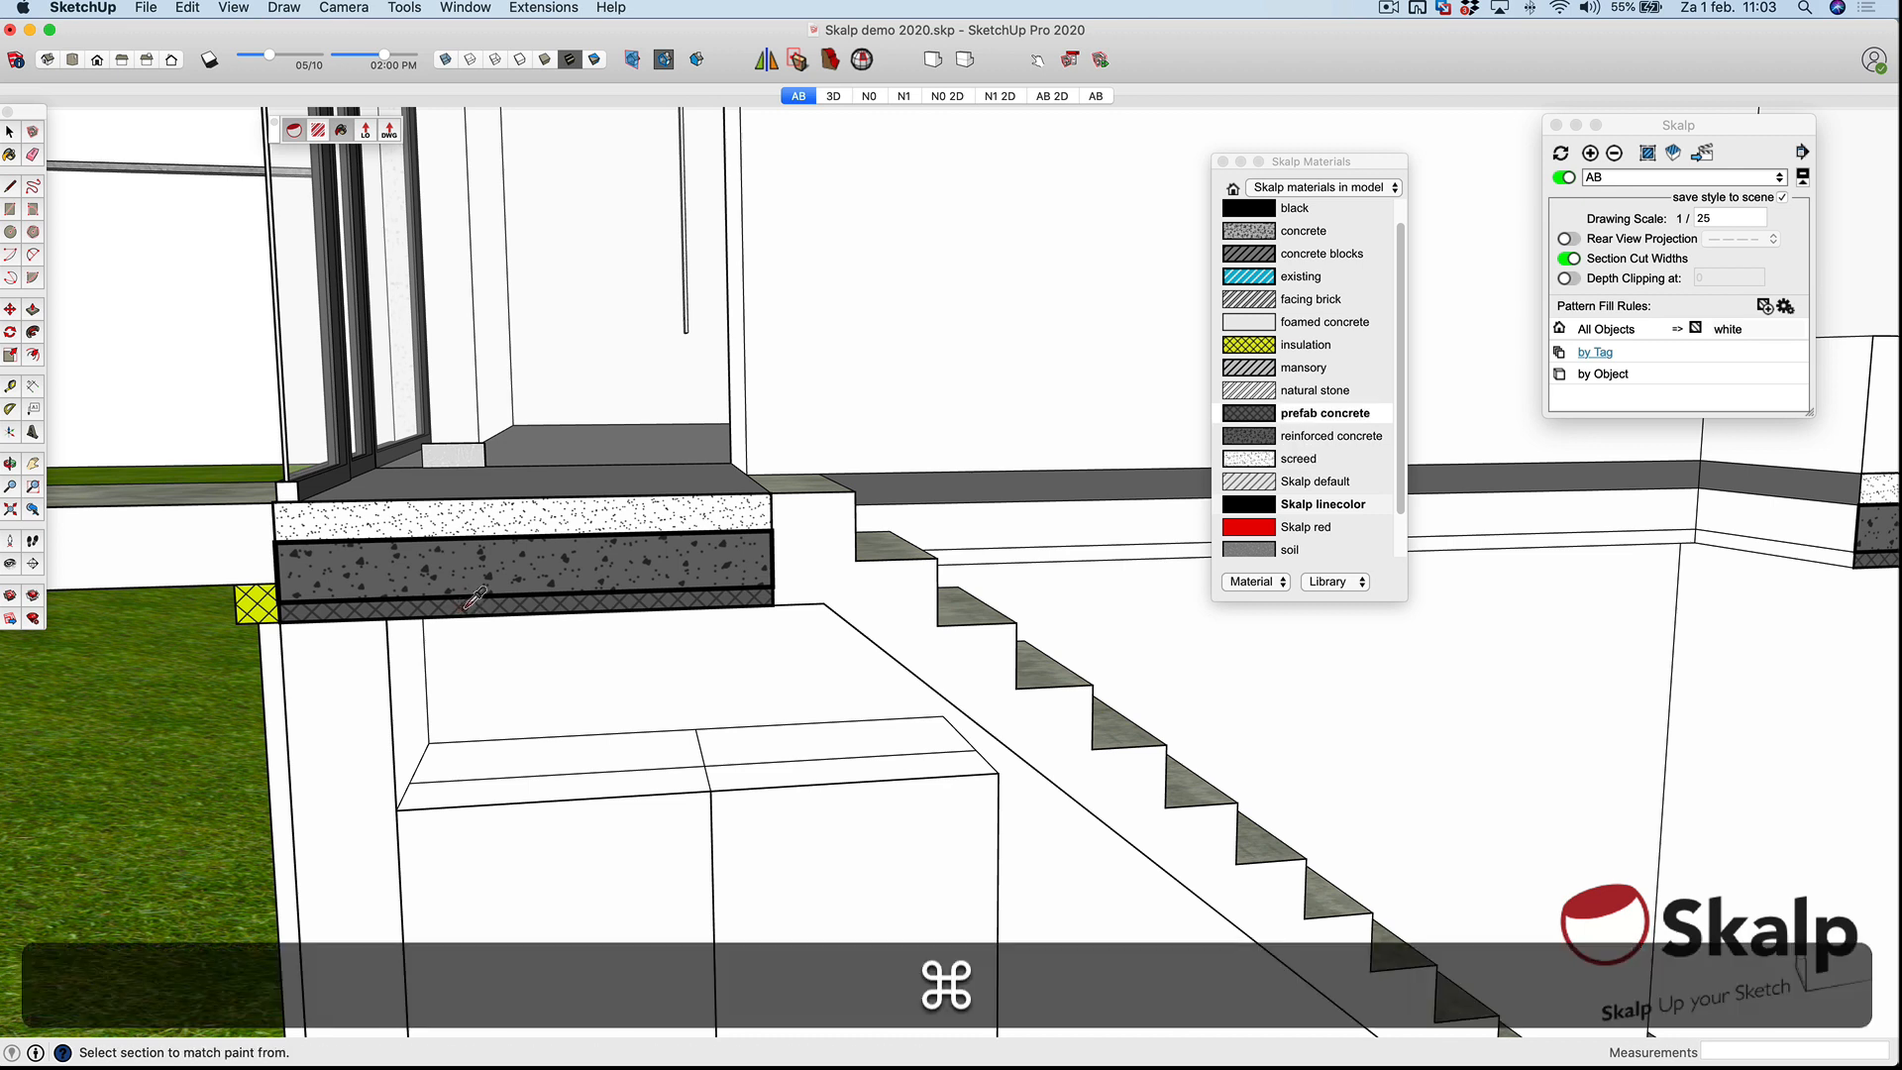
{"action": "left_click", "coordinate": [812, 556], "text": "alt+shift"}
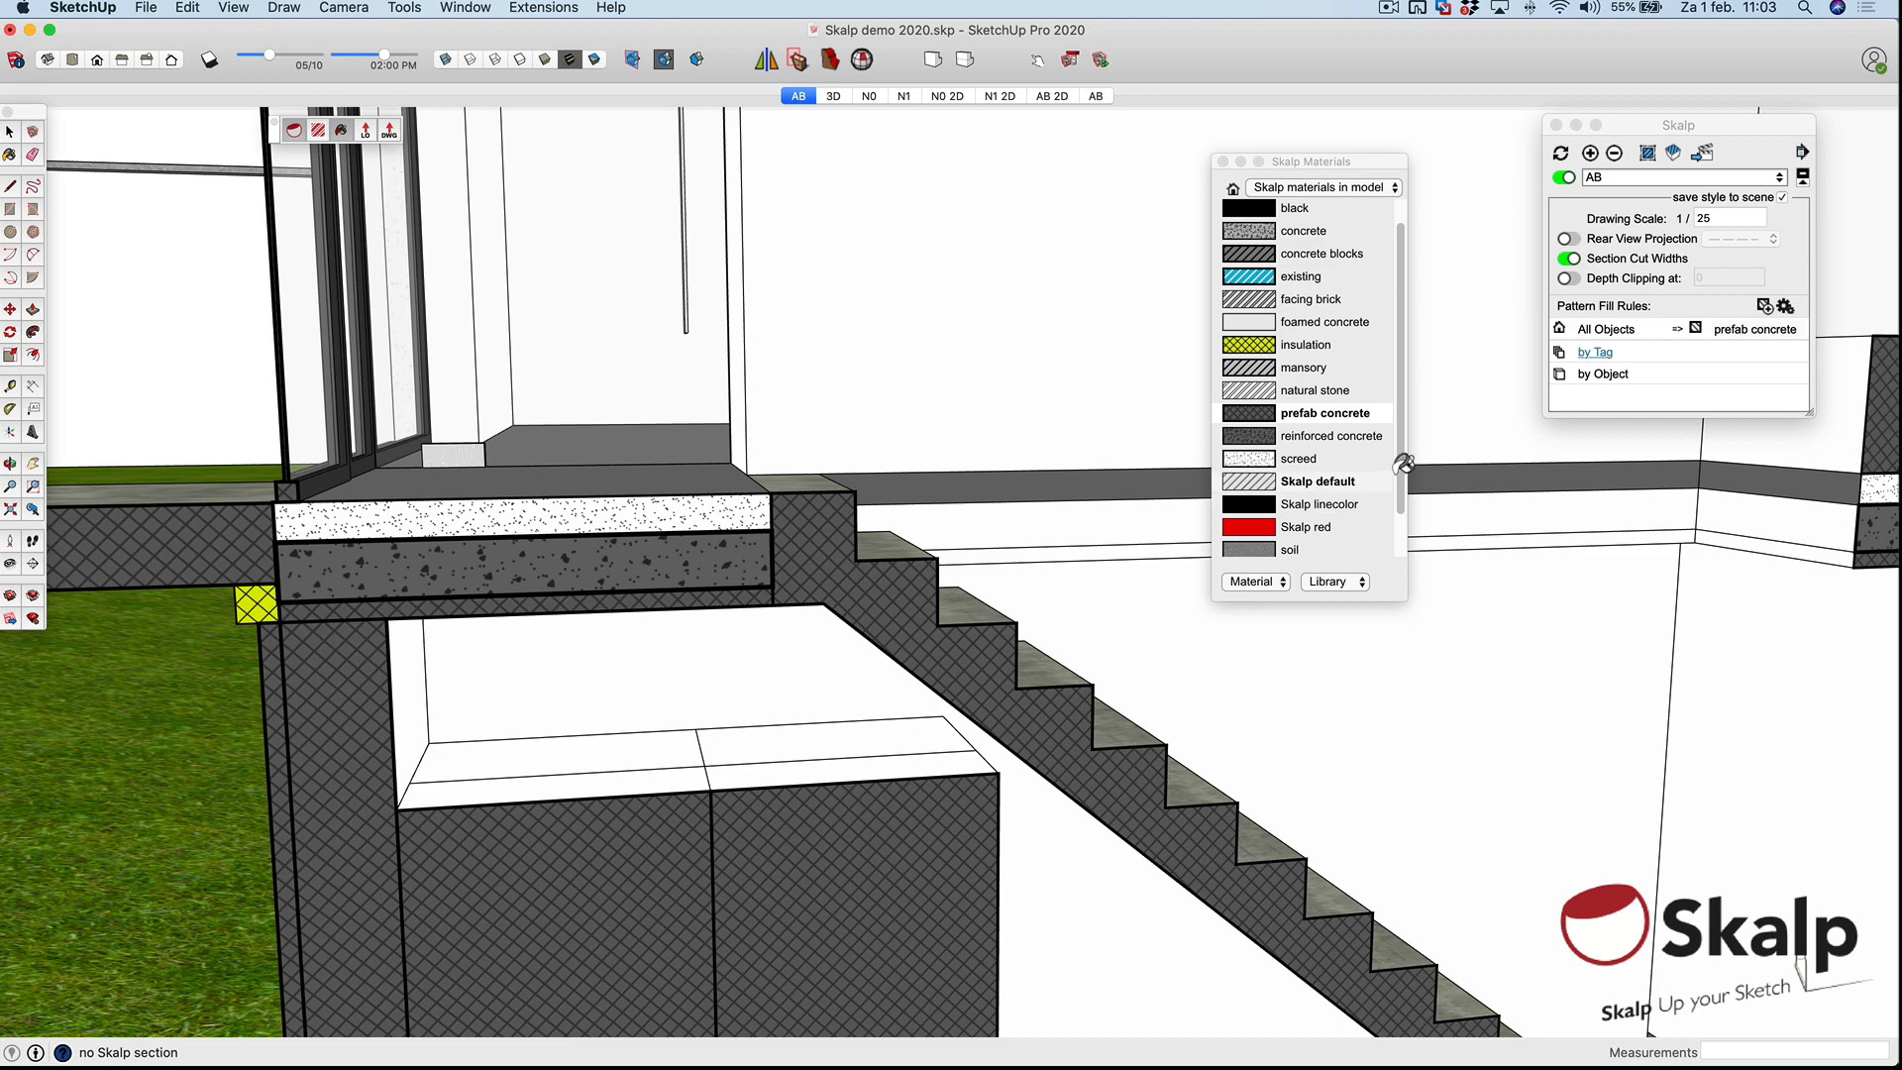
Repaint the section fill of the entire model with the white material.
{"action": "left_click_drag", "start_coordinate": [1401, 465], "coordinate": [1394, 560]}
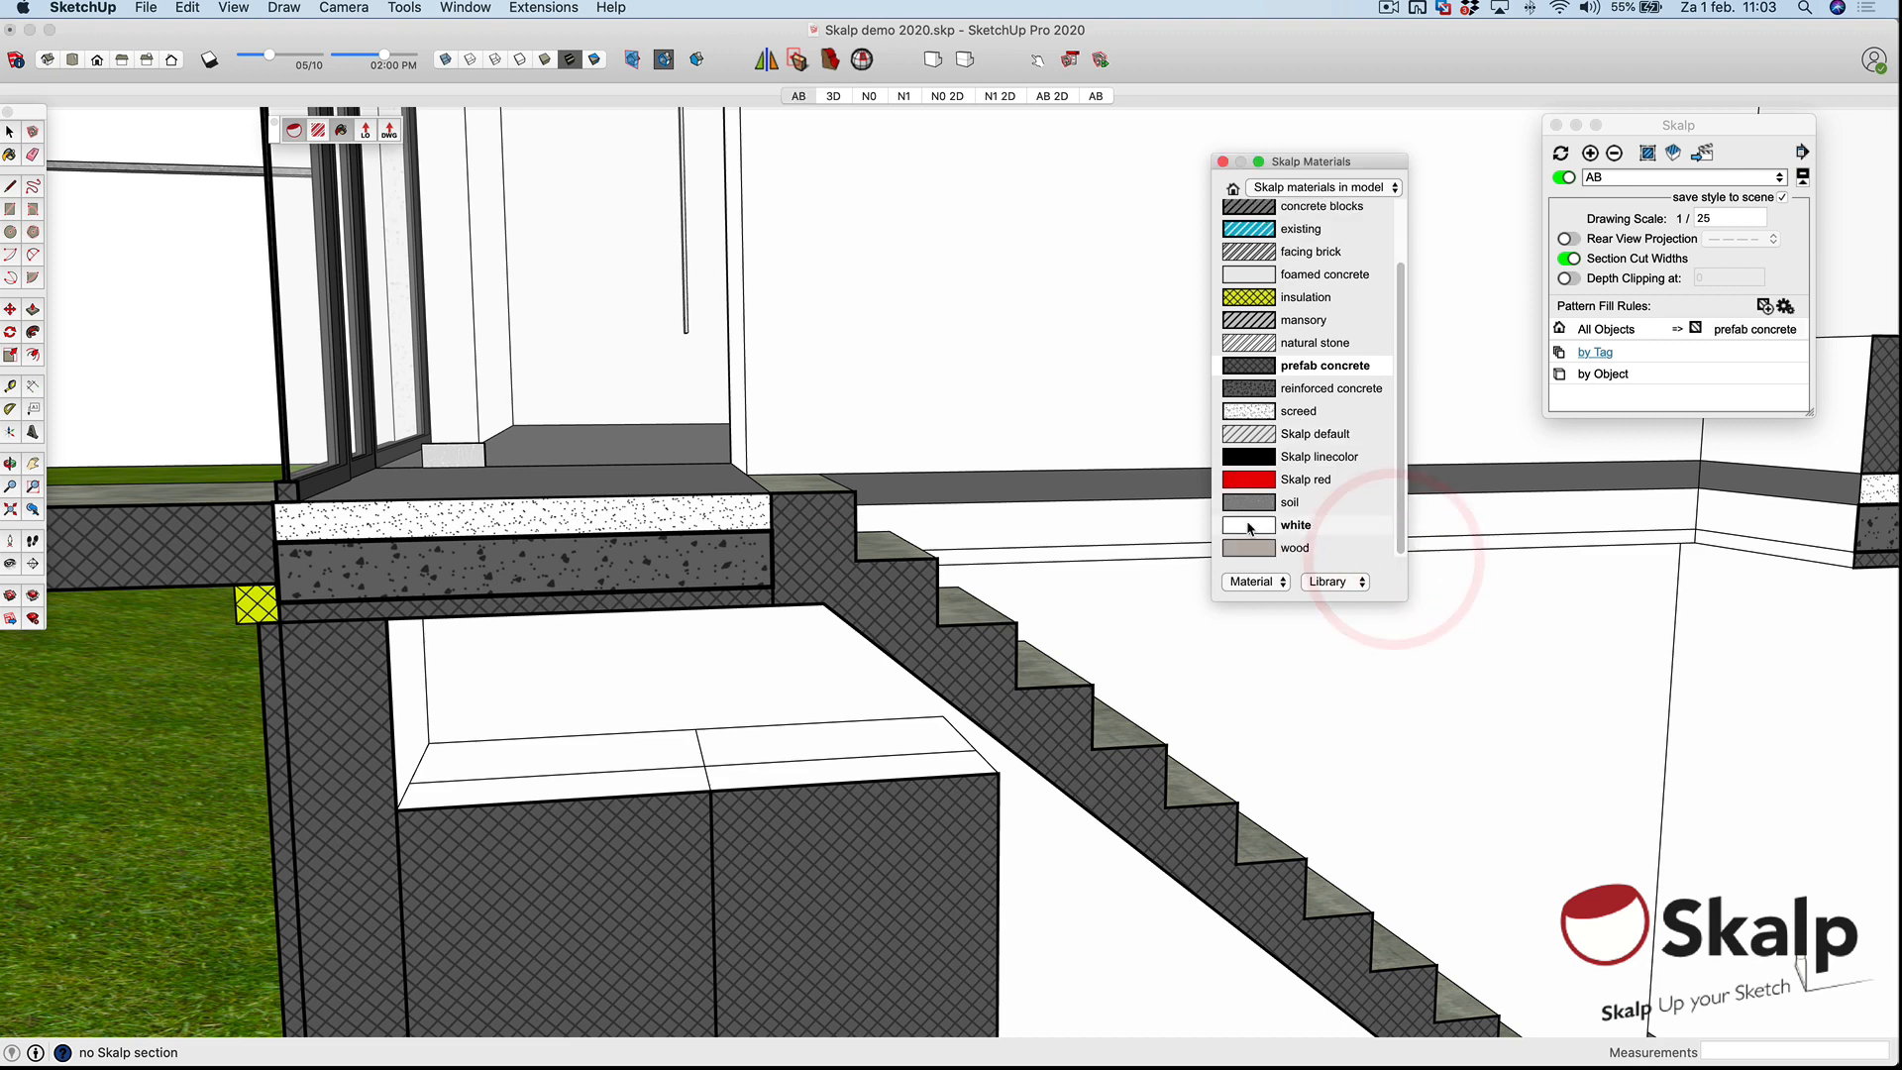
{"action": "left_click", "coordinate": [1250, 527]}
{"action": "left_click", "coordinate": [884, 626]}
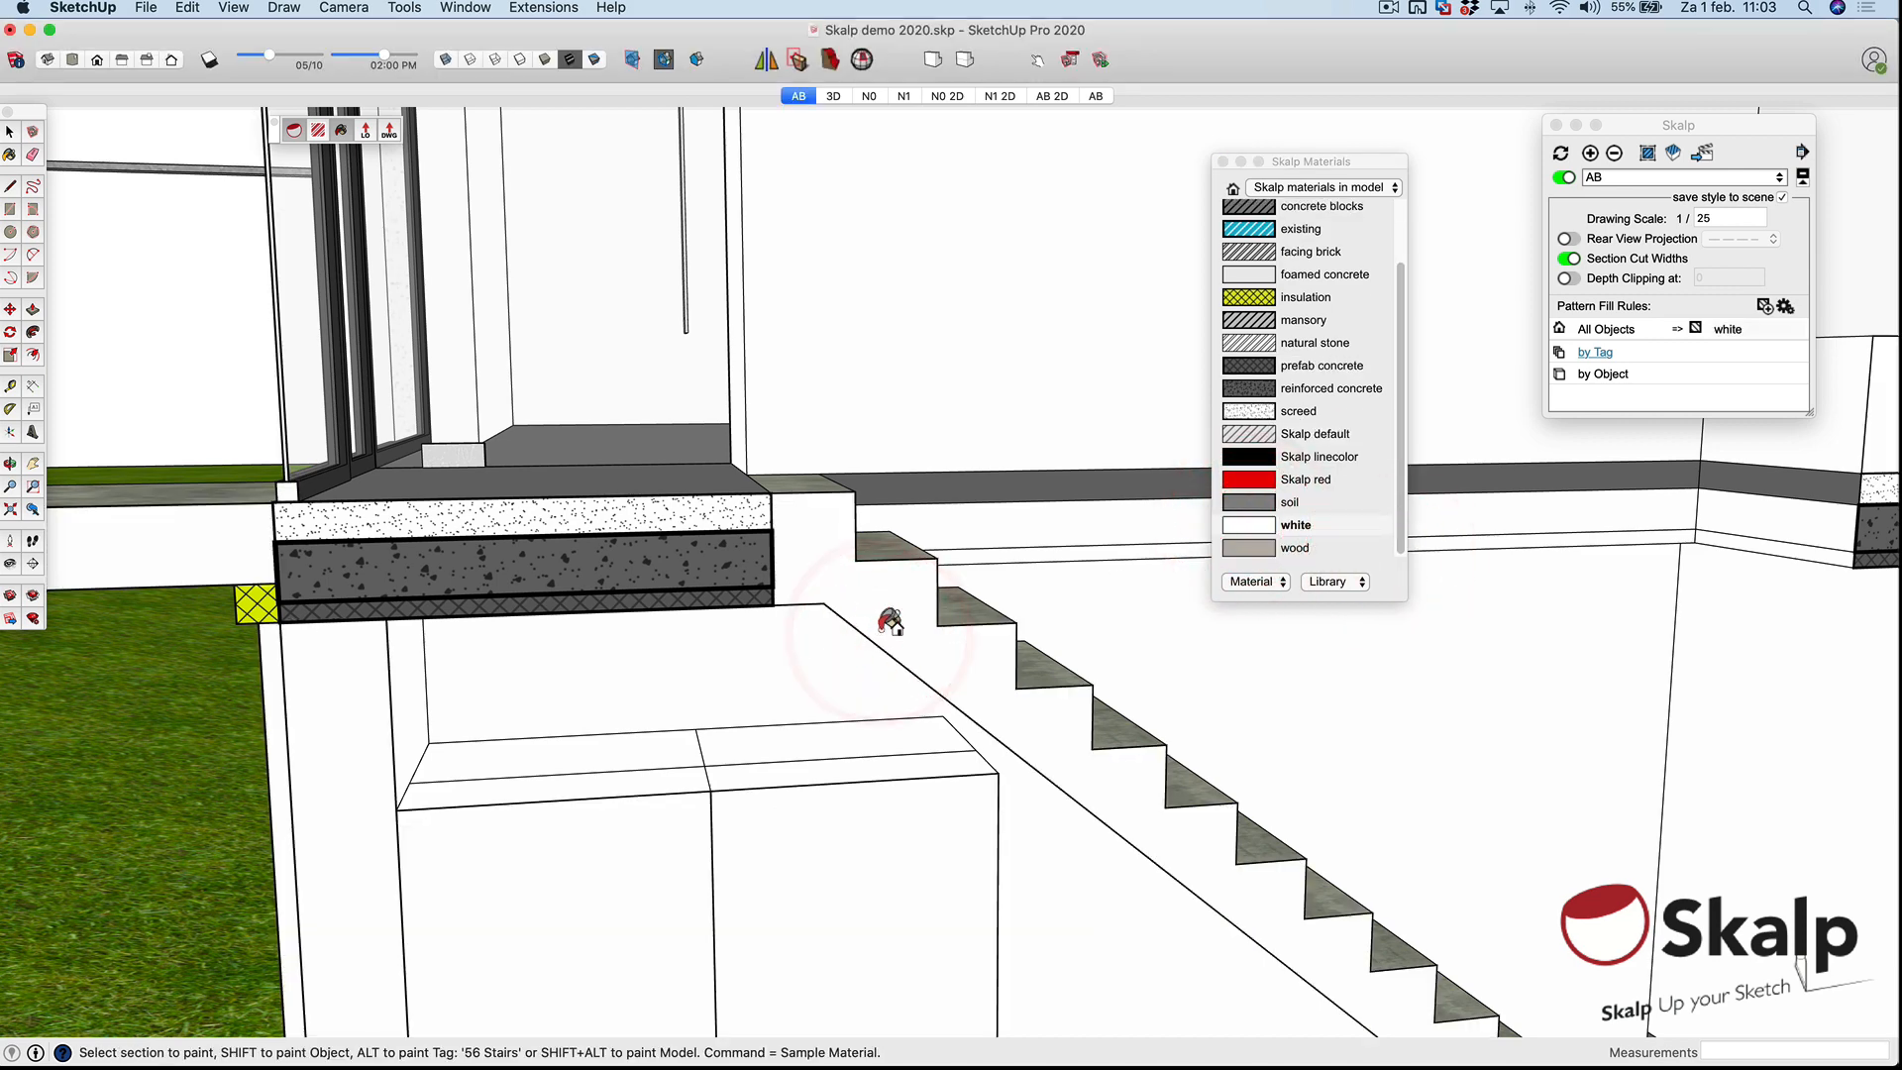
Sample prefab concrete from the floor slab and paint the tags '56 Stairs' and '91 Stairs outdoor' with it.
{"action": "key", "text": "super"}
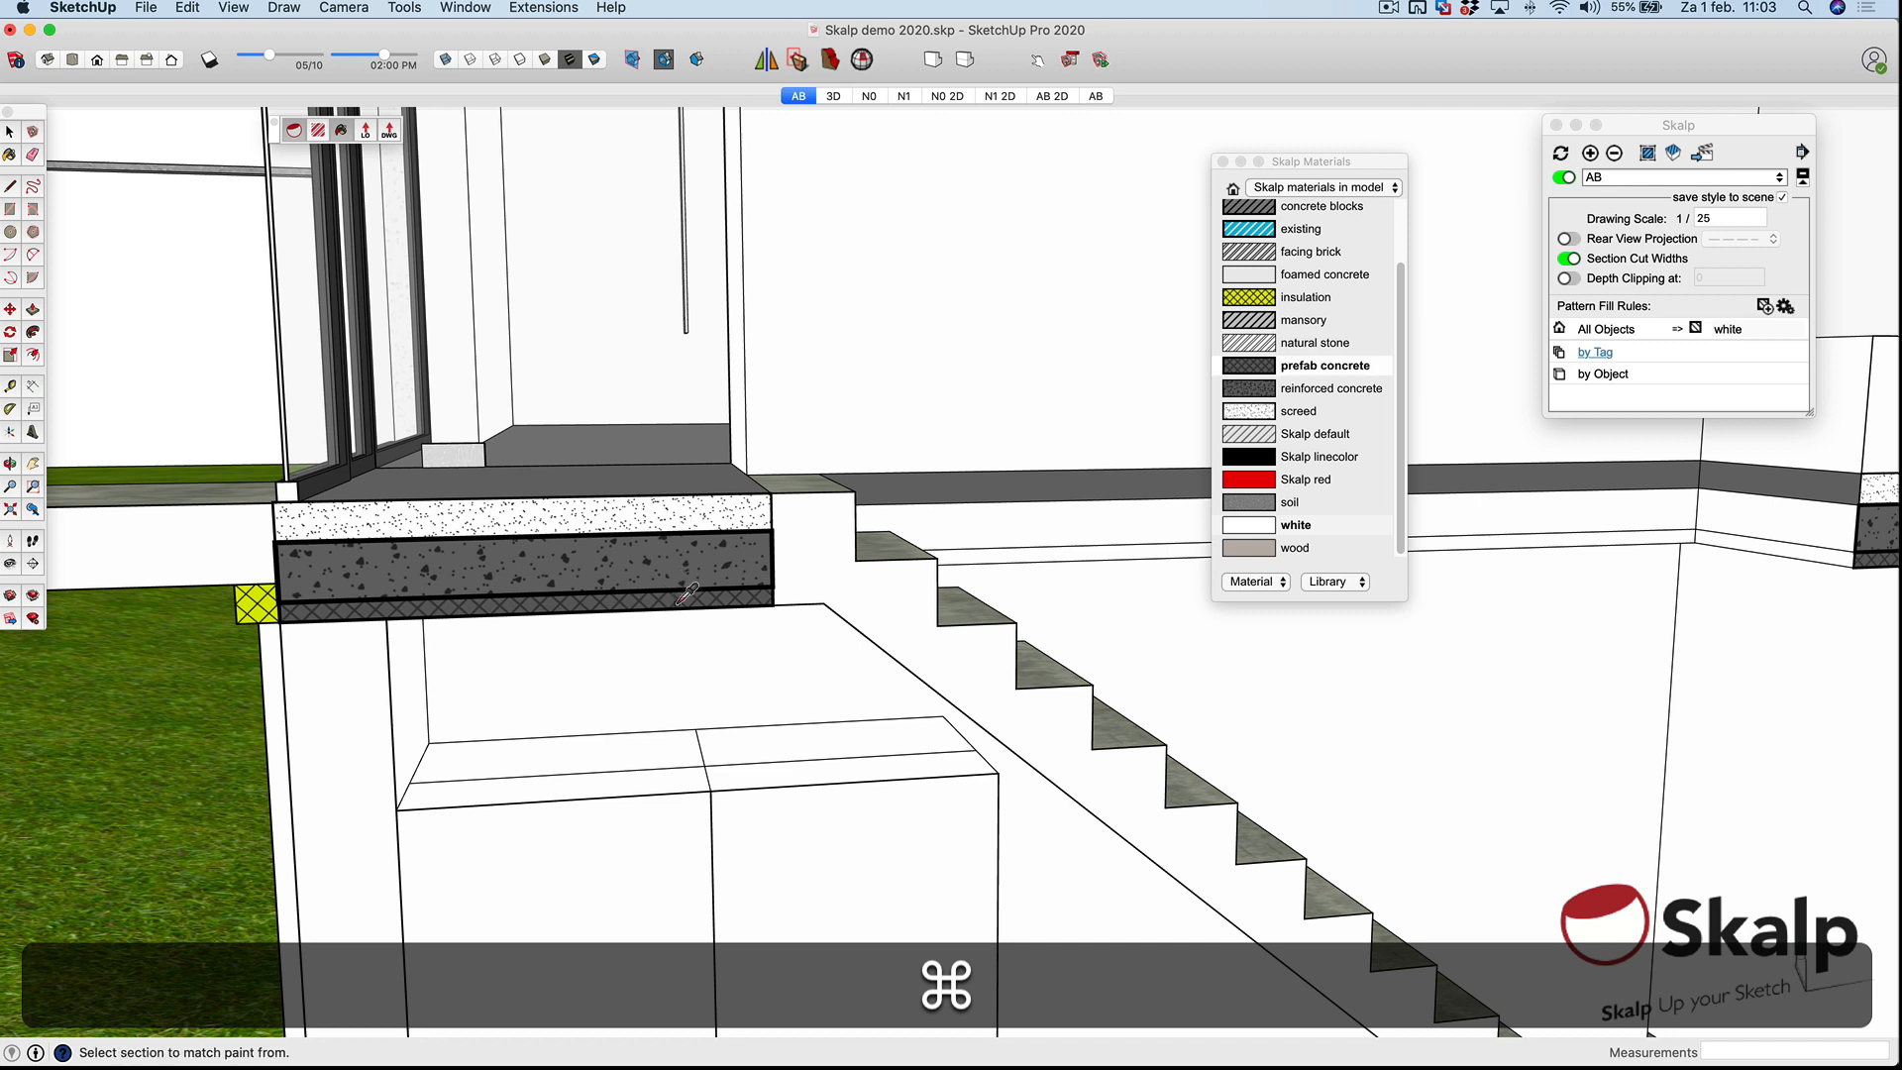
{"action": "left_click", "coordinate": [687, 592], "text": "super"}
{"action": "key", "text": "alt"}
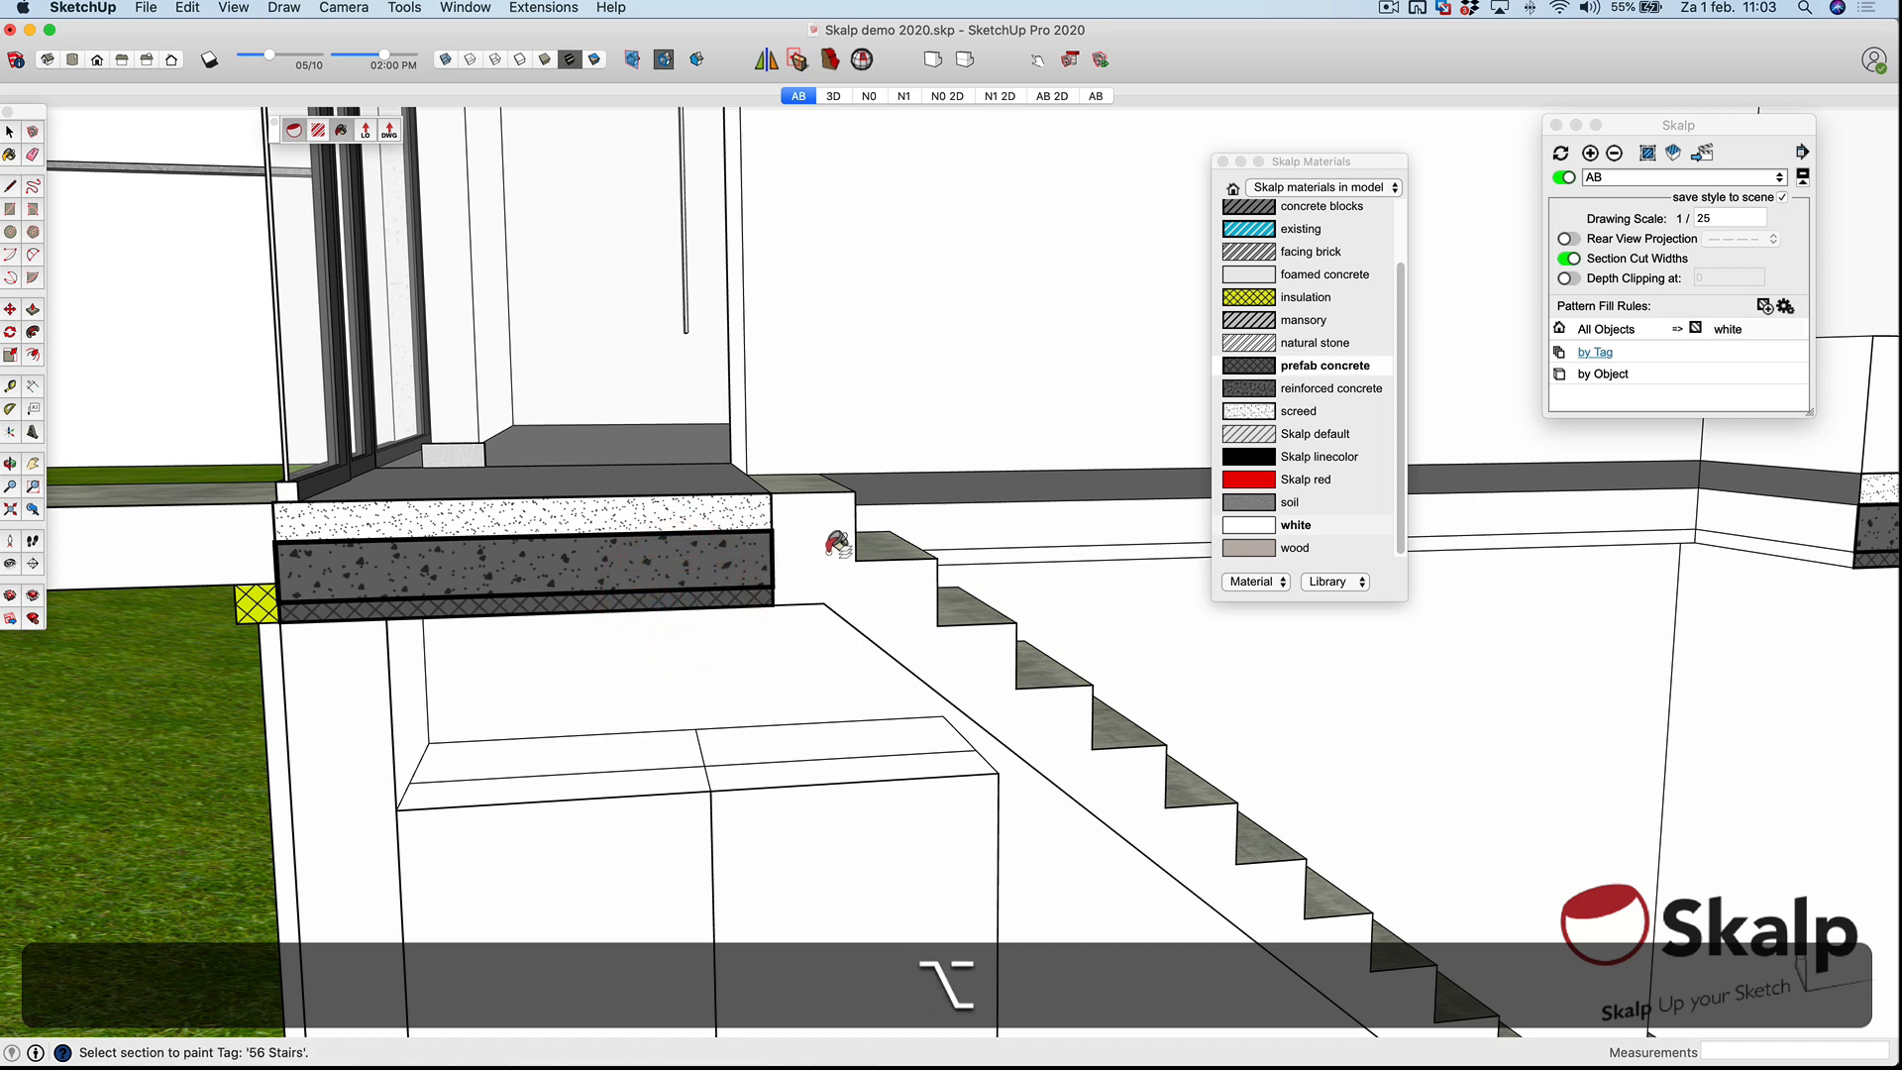
{"action": "left_click", "coordinate": [837, 543], "text": "alt"}
{"action": "left_click", "coordinate": [155, 525], "text": "alt"}
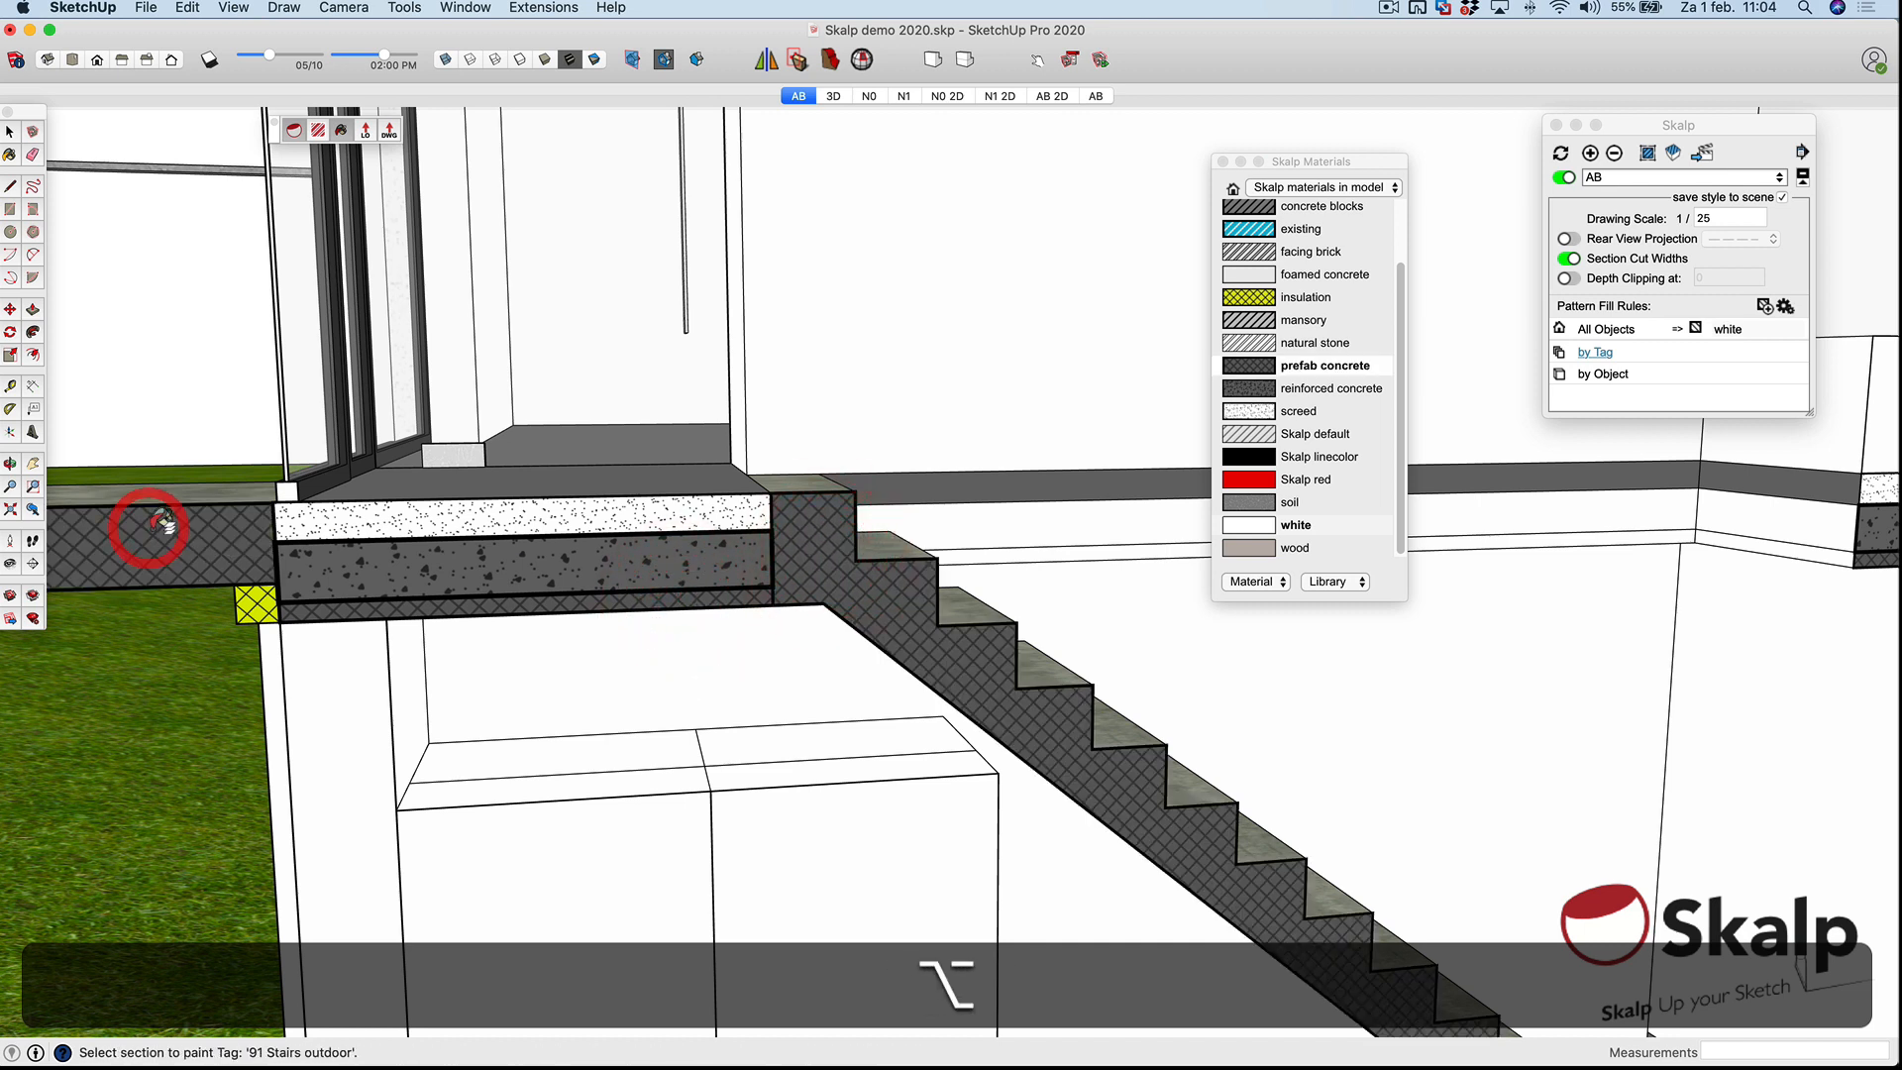
Sample reinforced concrete from the floor slab and paint the basement wall's tag with it.
{"action": "scroll", "coordinate": [693, 553], "scroll_direction": "down", "scroll_amount": 3}
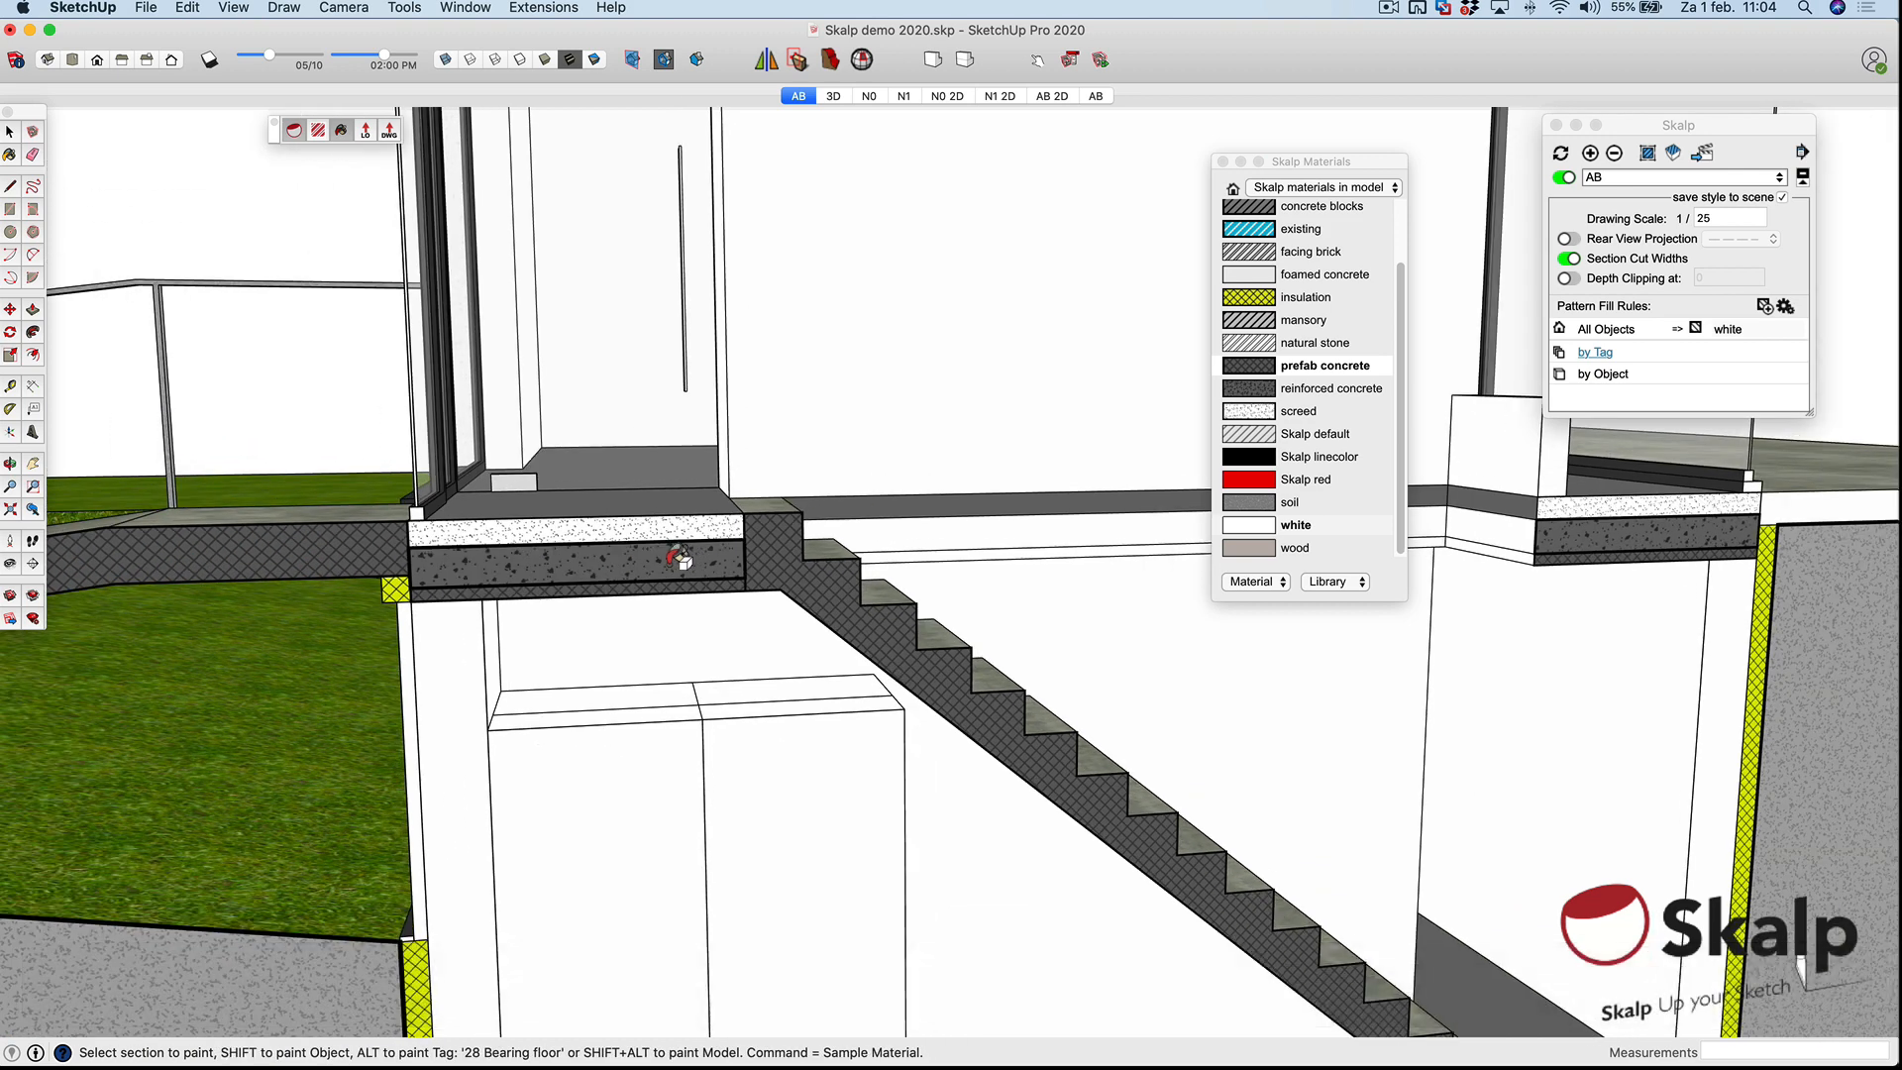
{"action": "key", "text": "super"}
{"action": "left_click", "coordinate": [674, 556], "text": "super"}
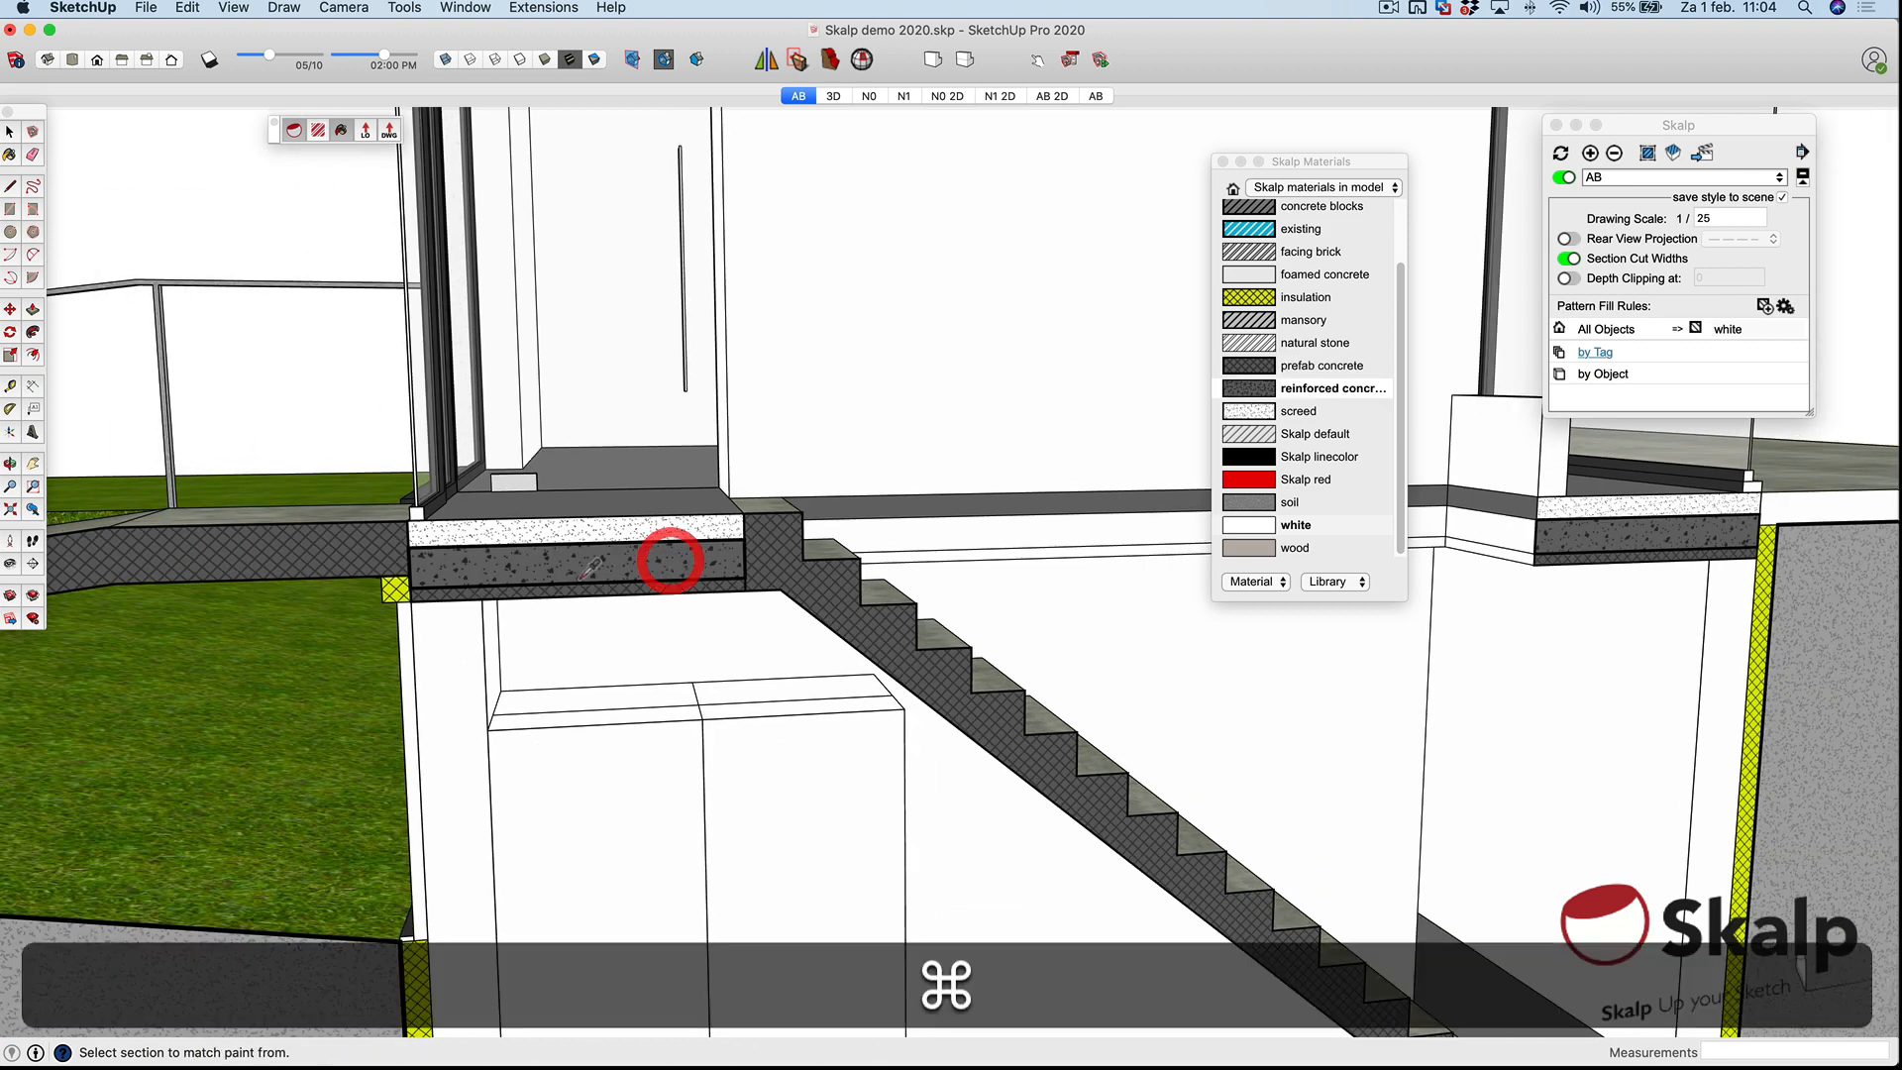
{"action": "key", "text": "alt"}
{"action": "left_click", "coordinate": [458, 632], "text": "alt"}
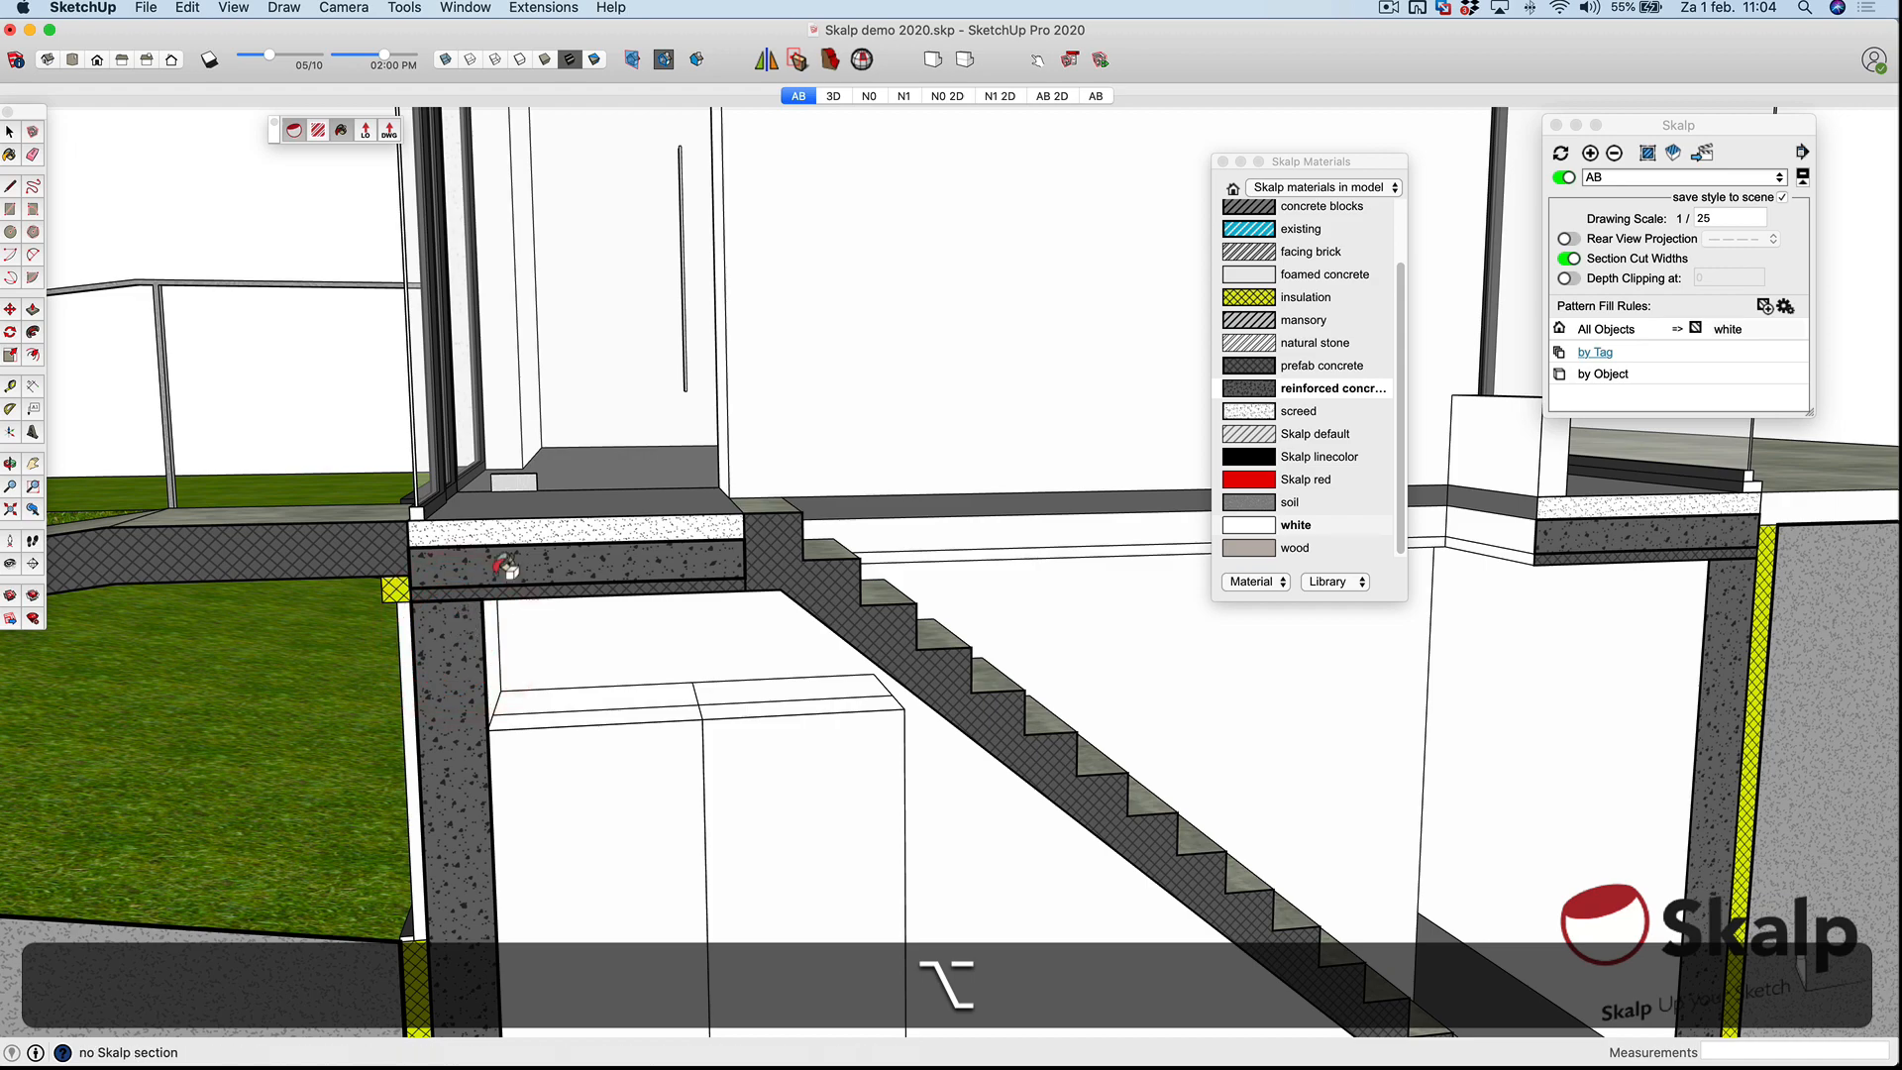
Paint the tag '20 Inside wall' with reinforced concrete on the wall section below the roof slab.
{"action": "scroll", "coordinate": [515, 560], "scroll_direction": "down", "scroll_amount": 5}
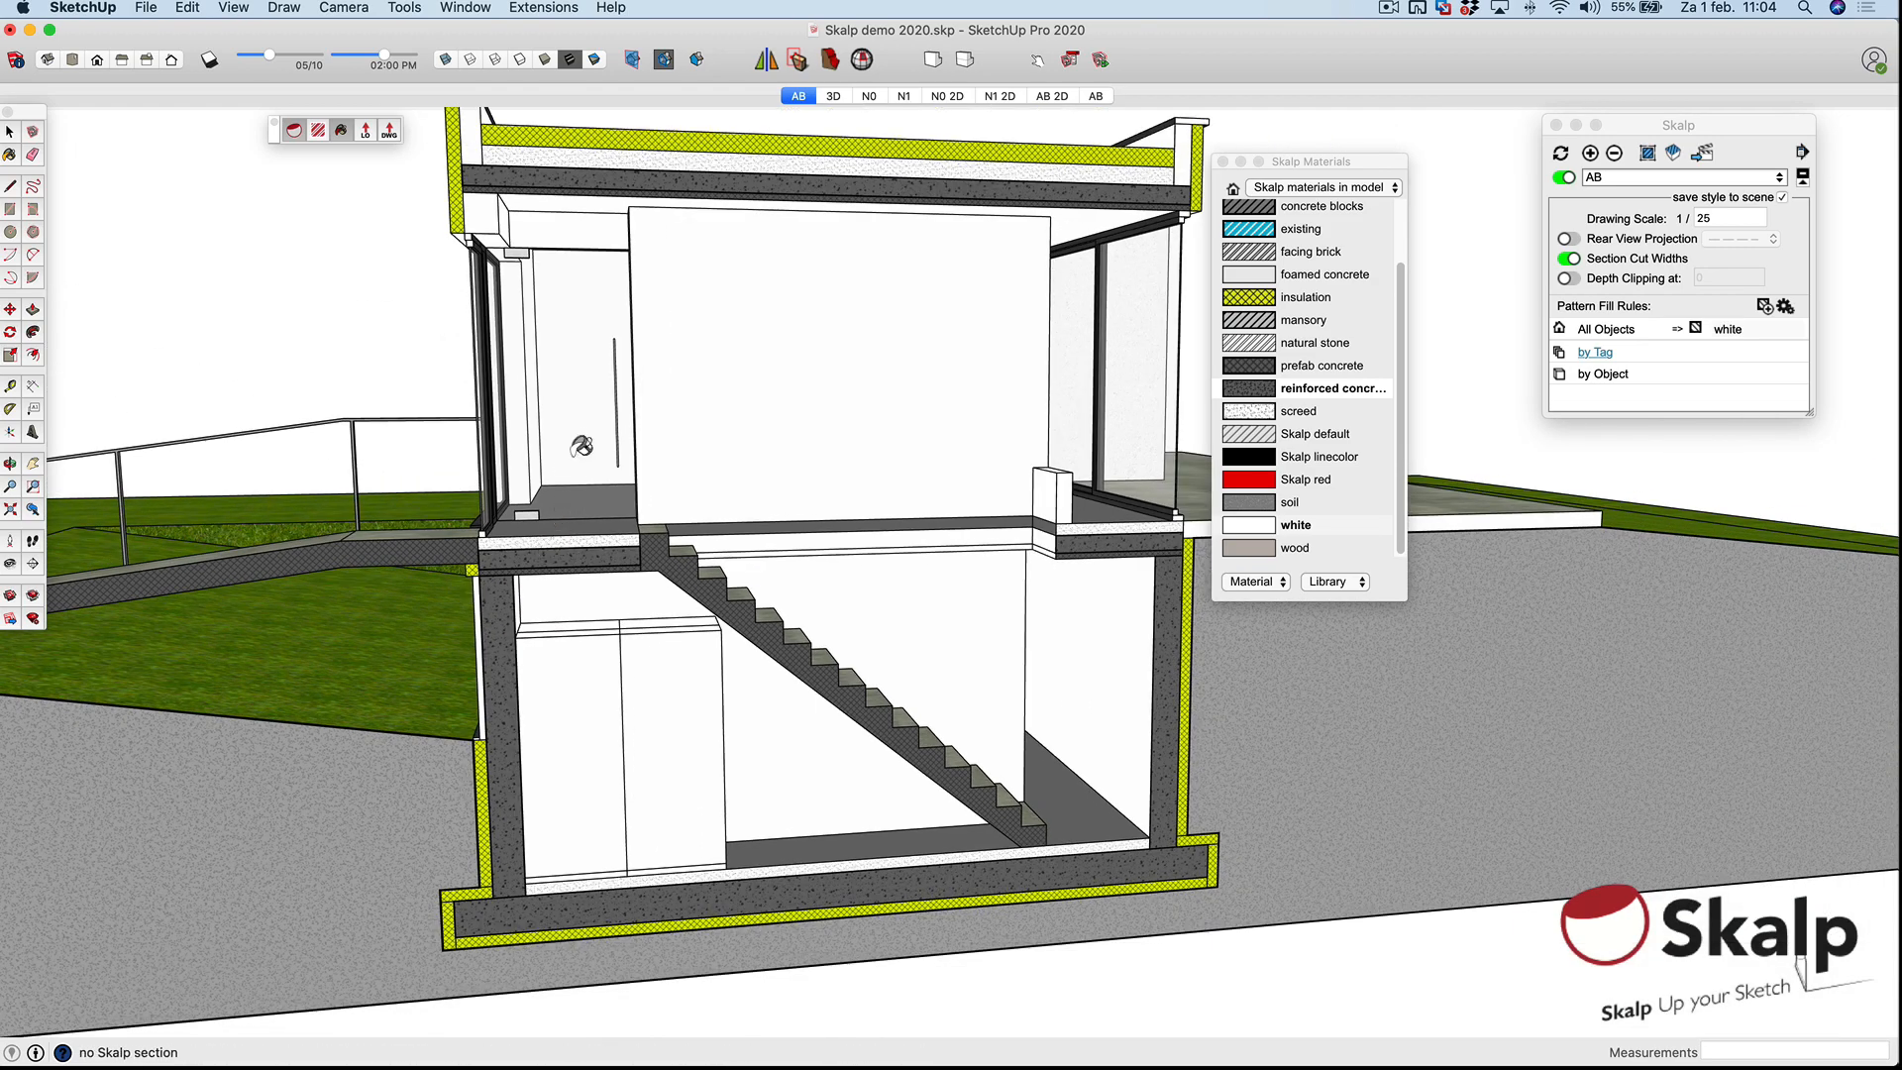
{"action": "middle_click_drag", "start_coordinate": [553, 541], "coordinate": [717, 531]}
{"action": "key", "text": "alt"}
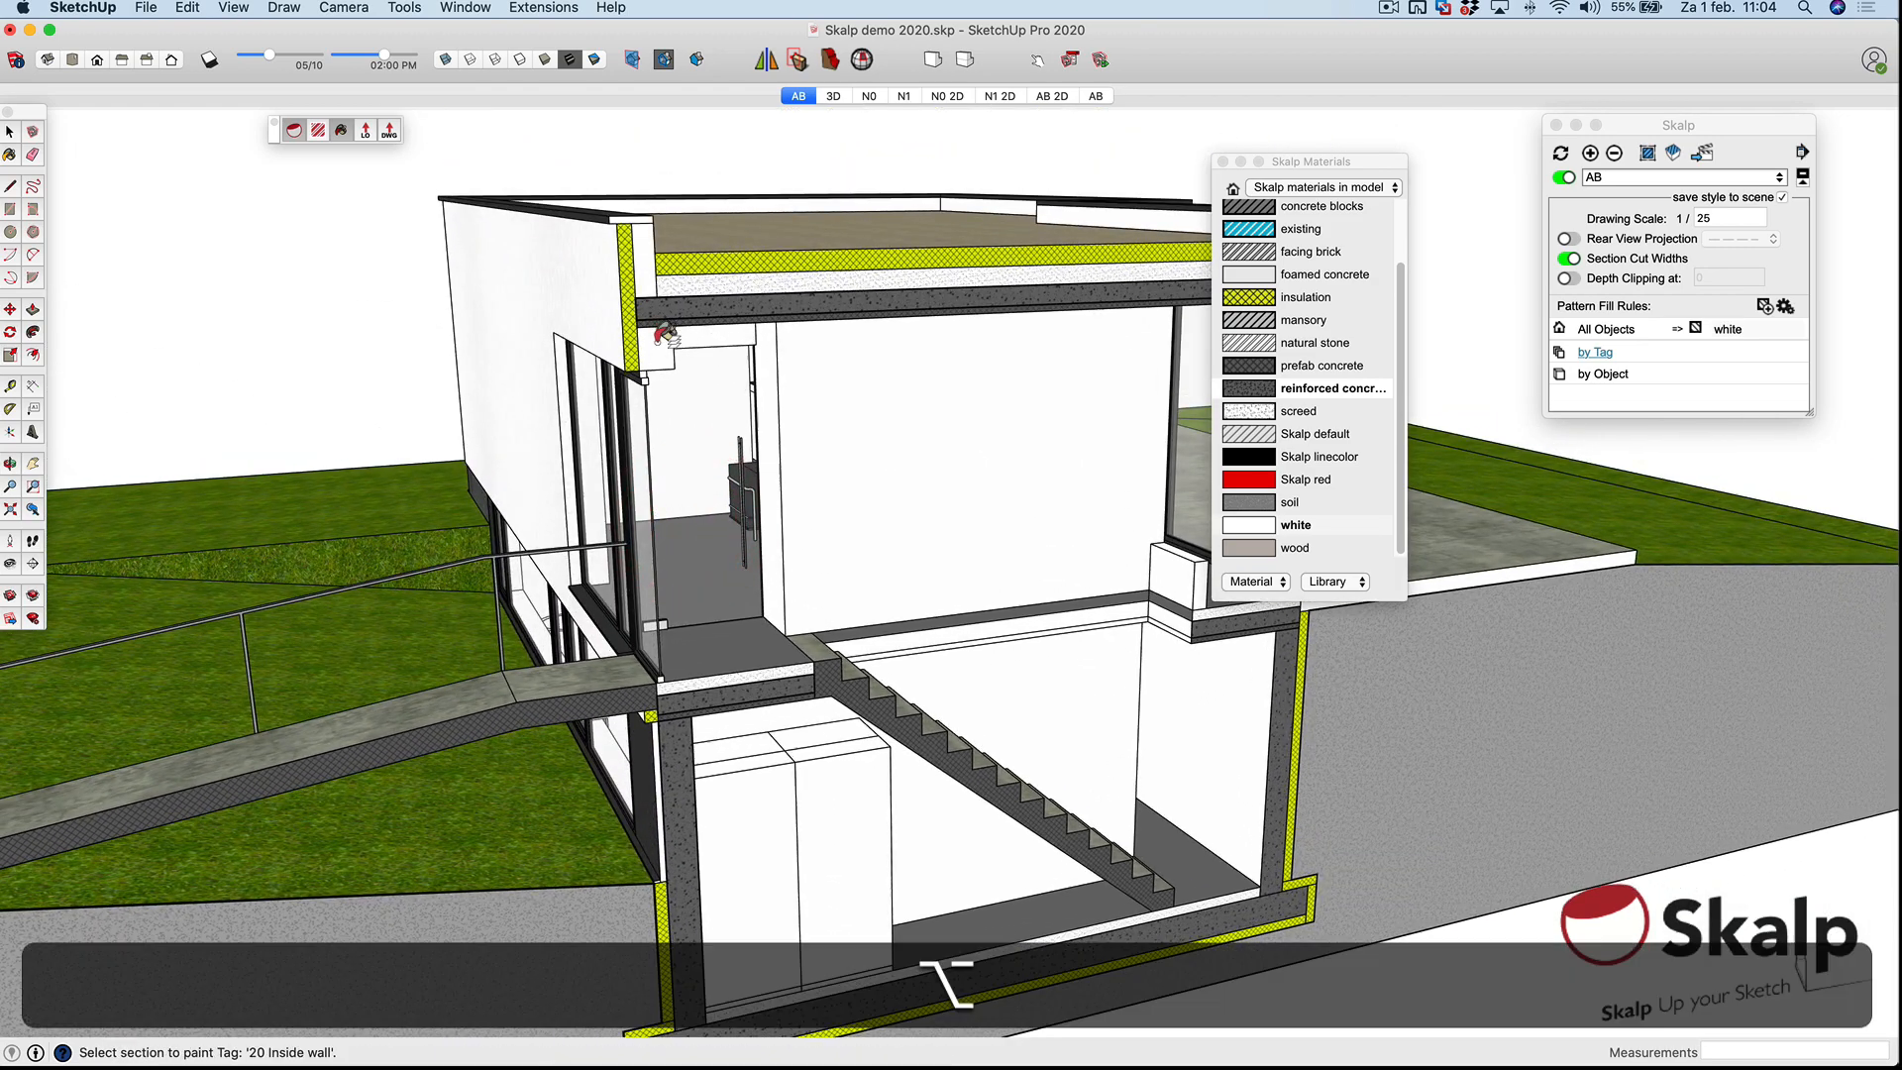
{"action": "left_click", "coordinate": [661, 345], "text": "alt"}
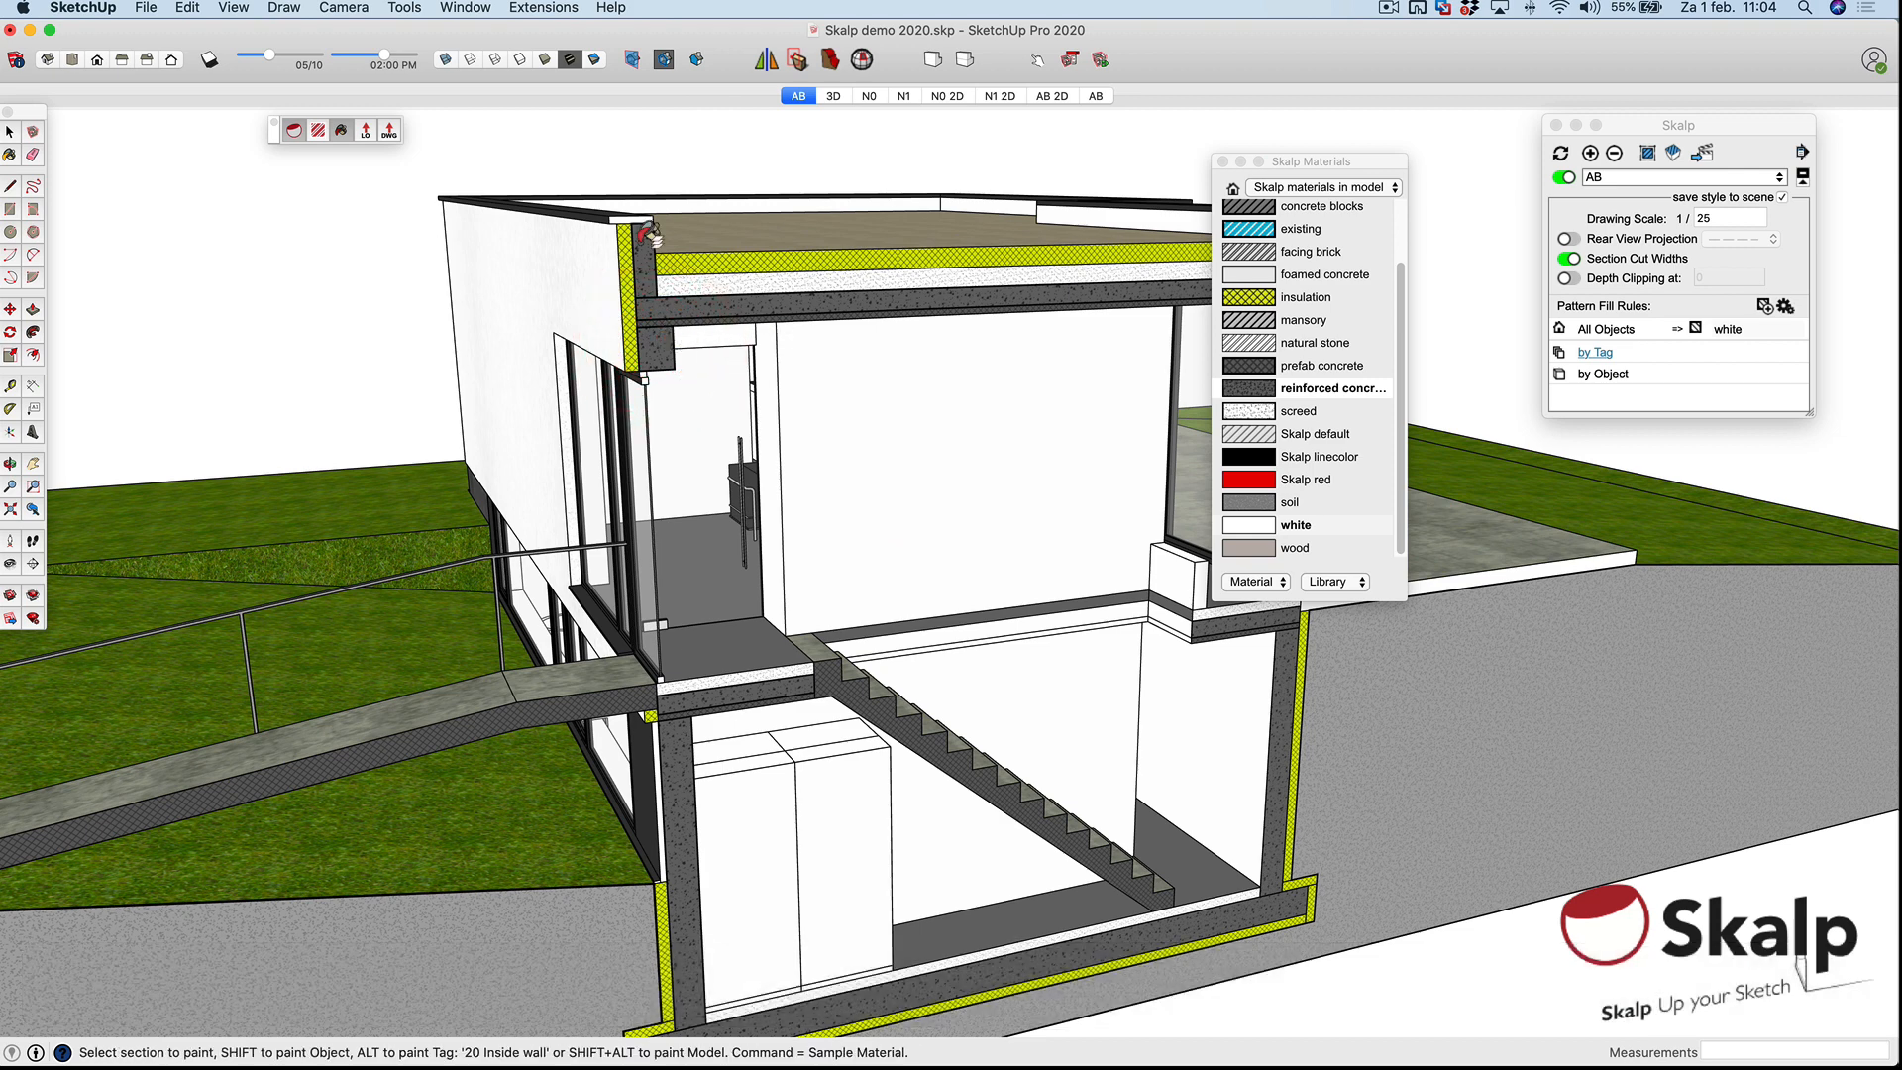
Paint the roof parapet's upstand by object with the foamed concrete material.
{"action": "scroll", "coordinate": [1370, 319], "scroll_direction": "up", "scroll_amount": 3}
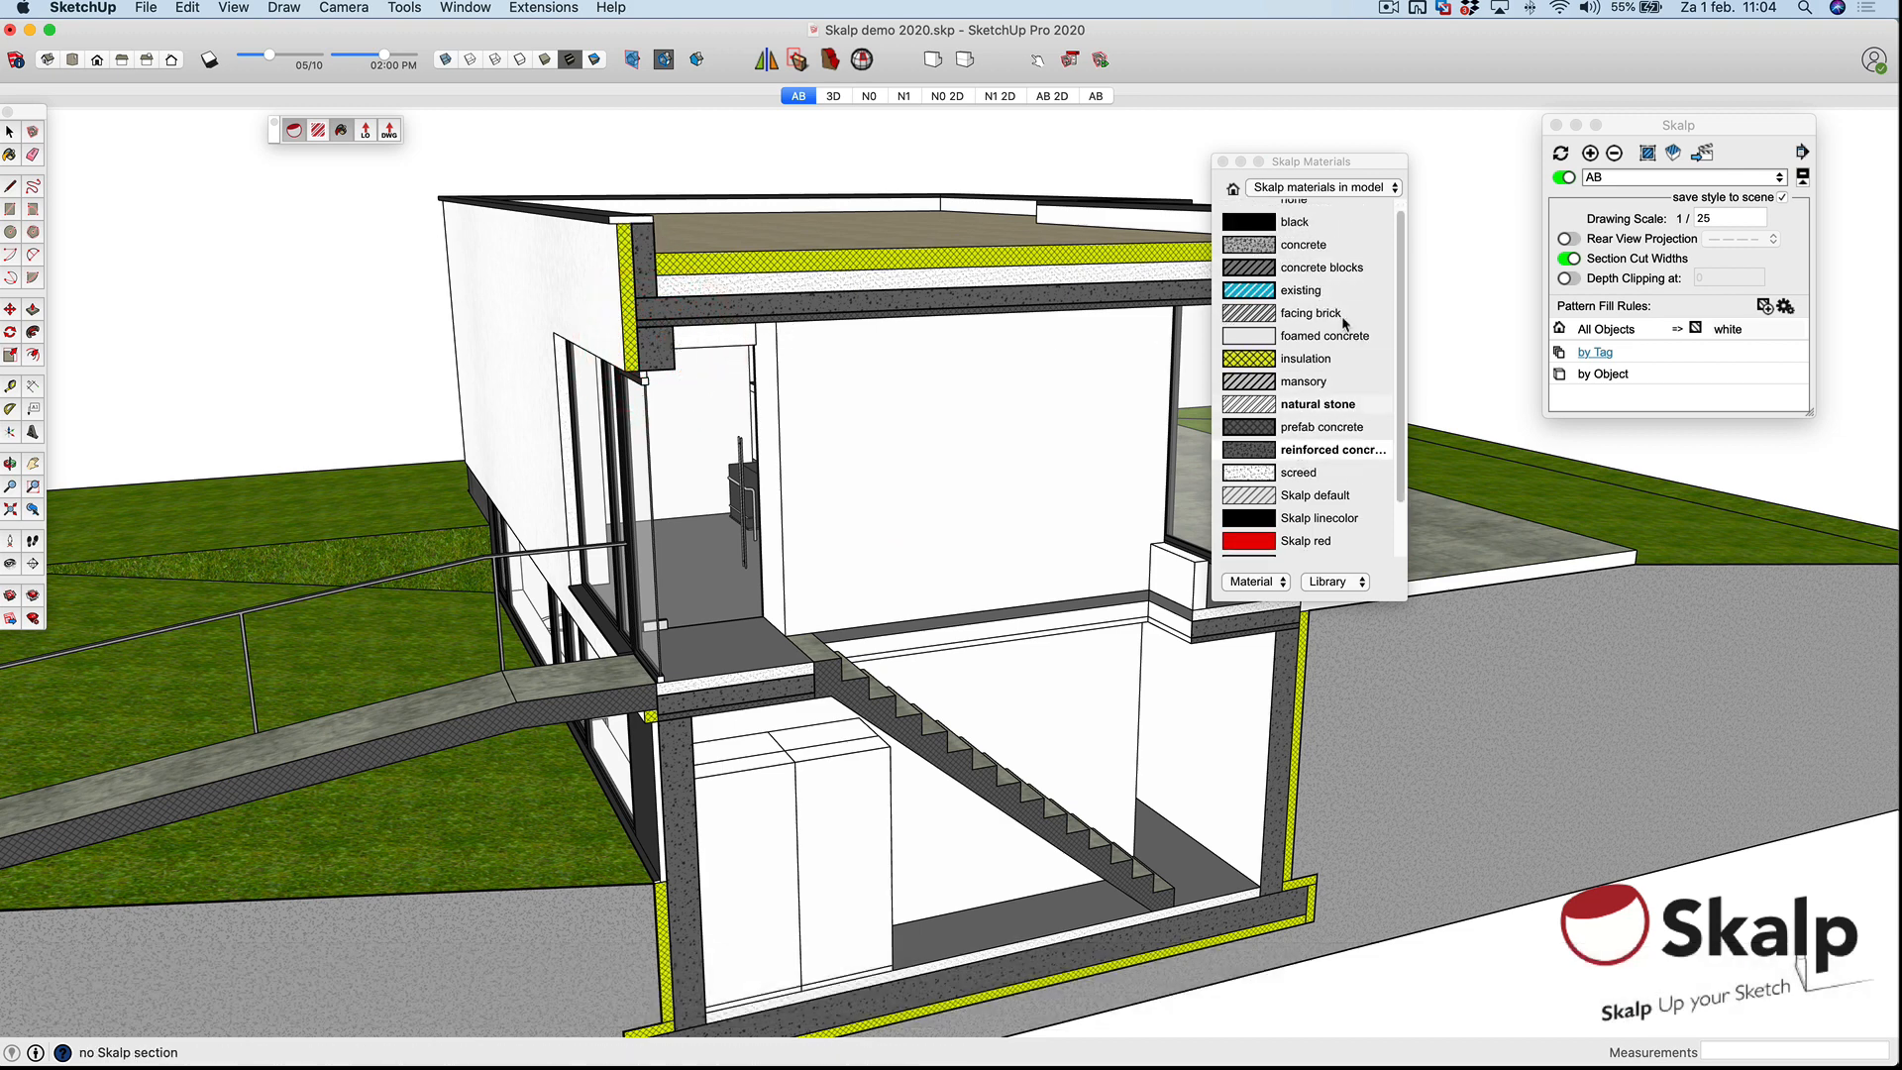
{"action": "left_click", "coordinate": [1308, 337]}
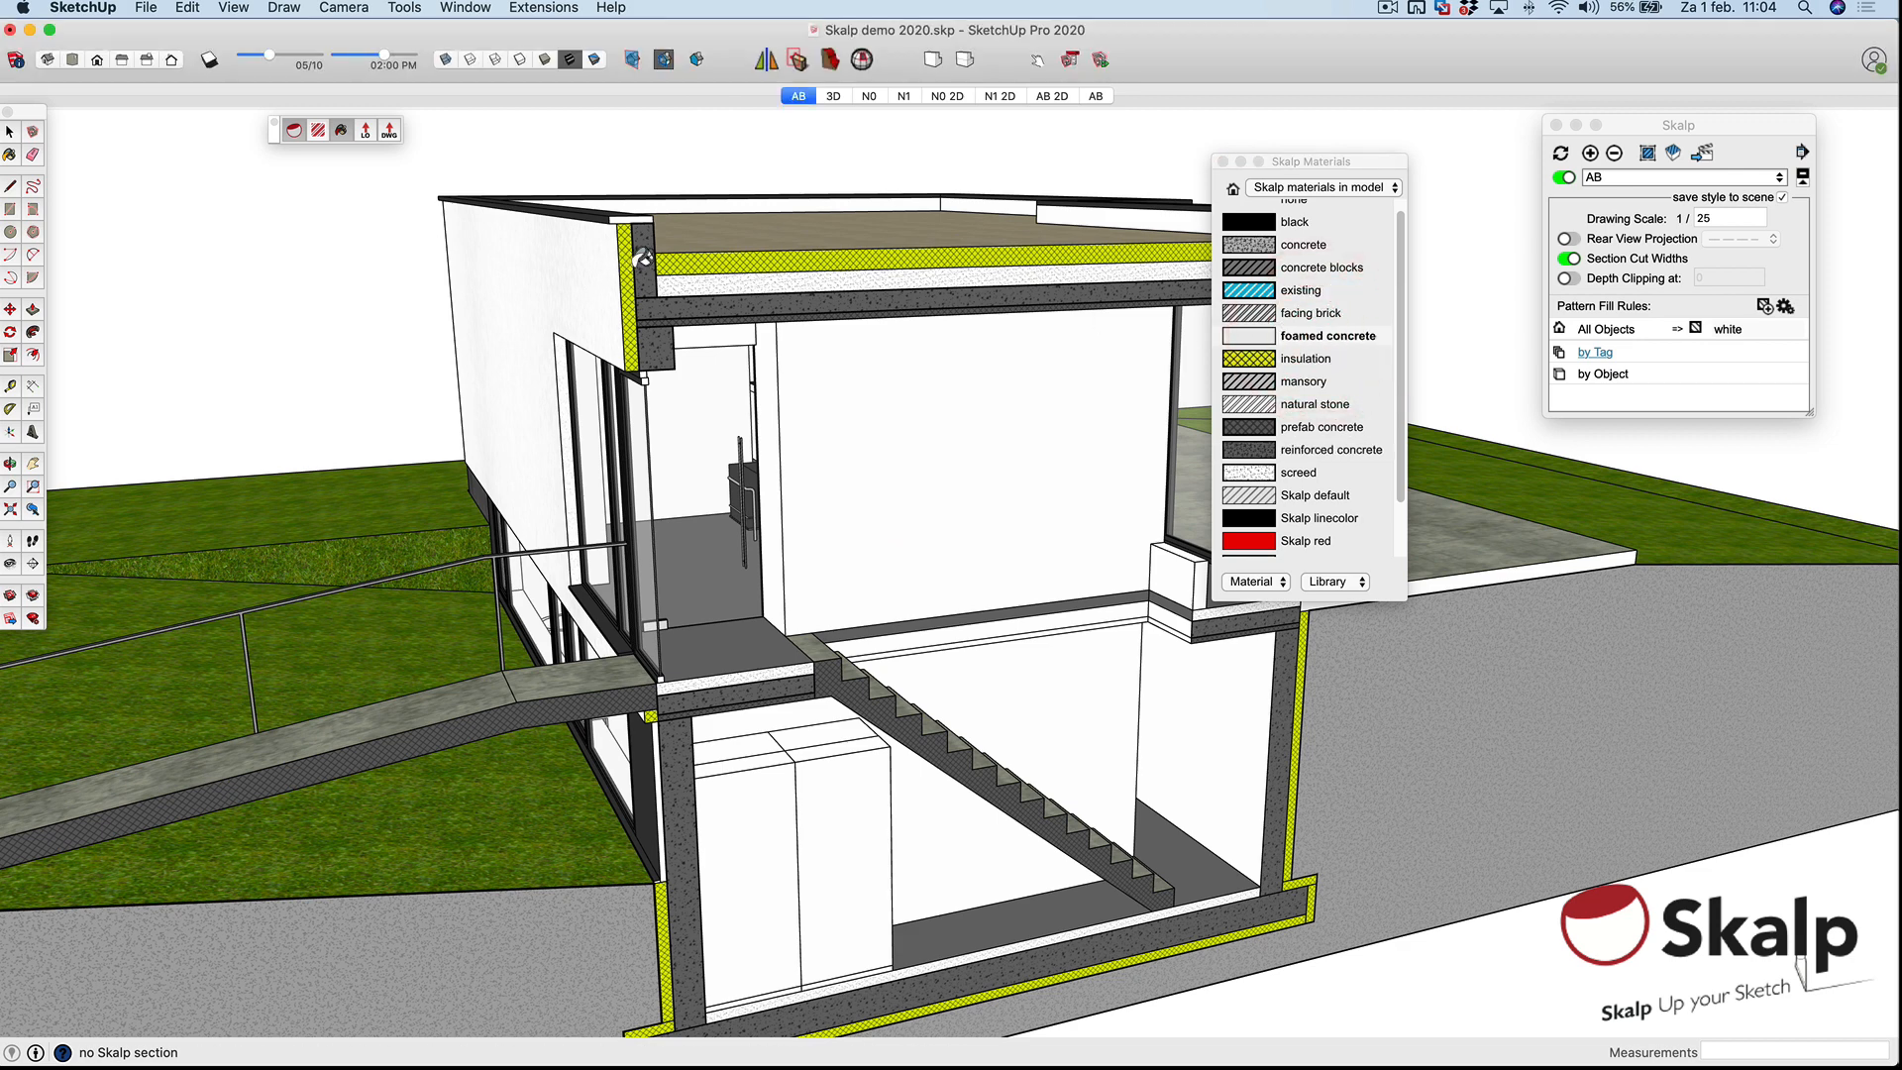
{"action": "key", "text": "alt"}
{"action": "key", "text": "alt+super"}
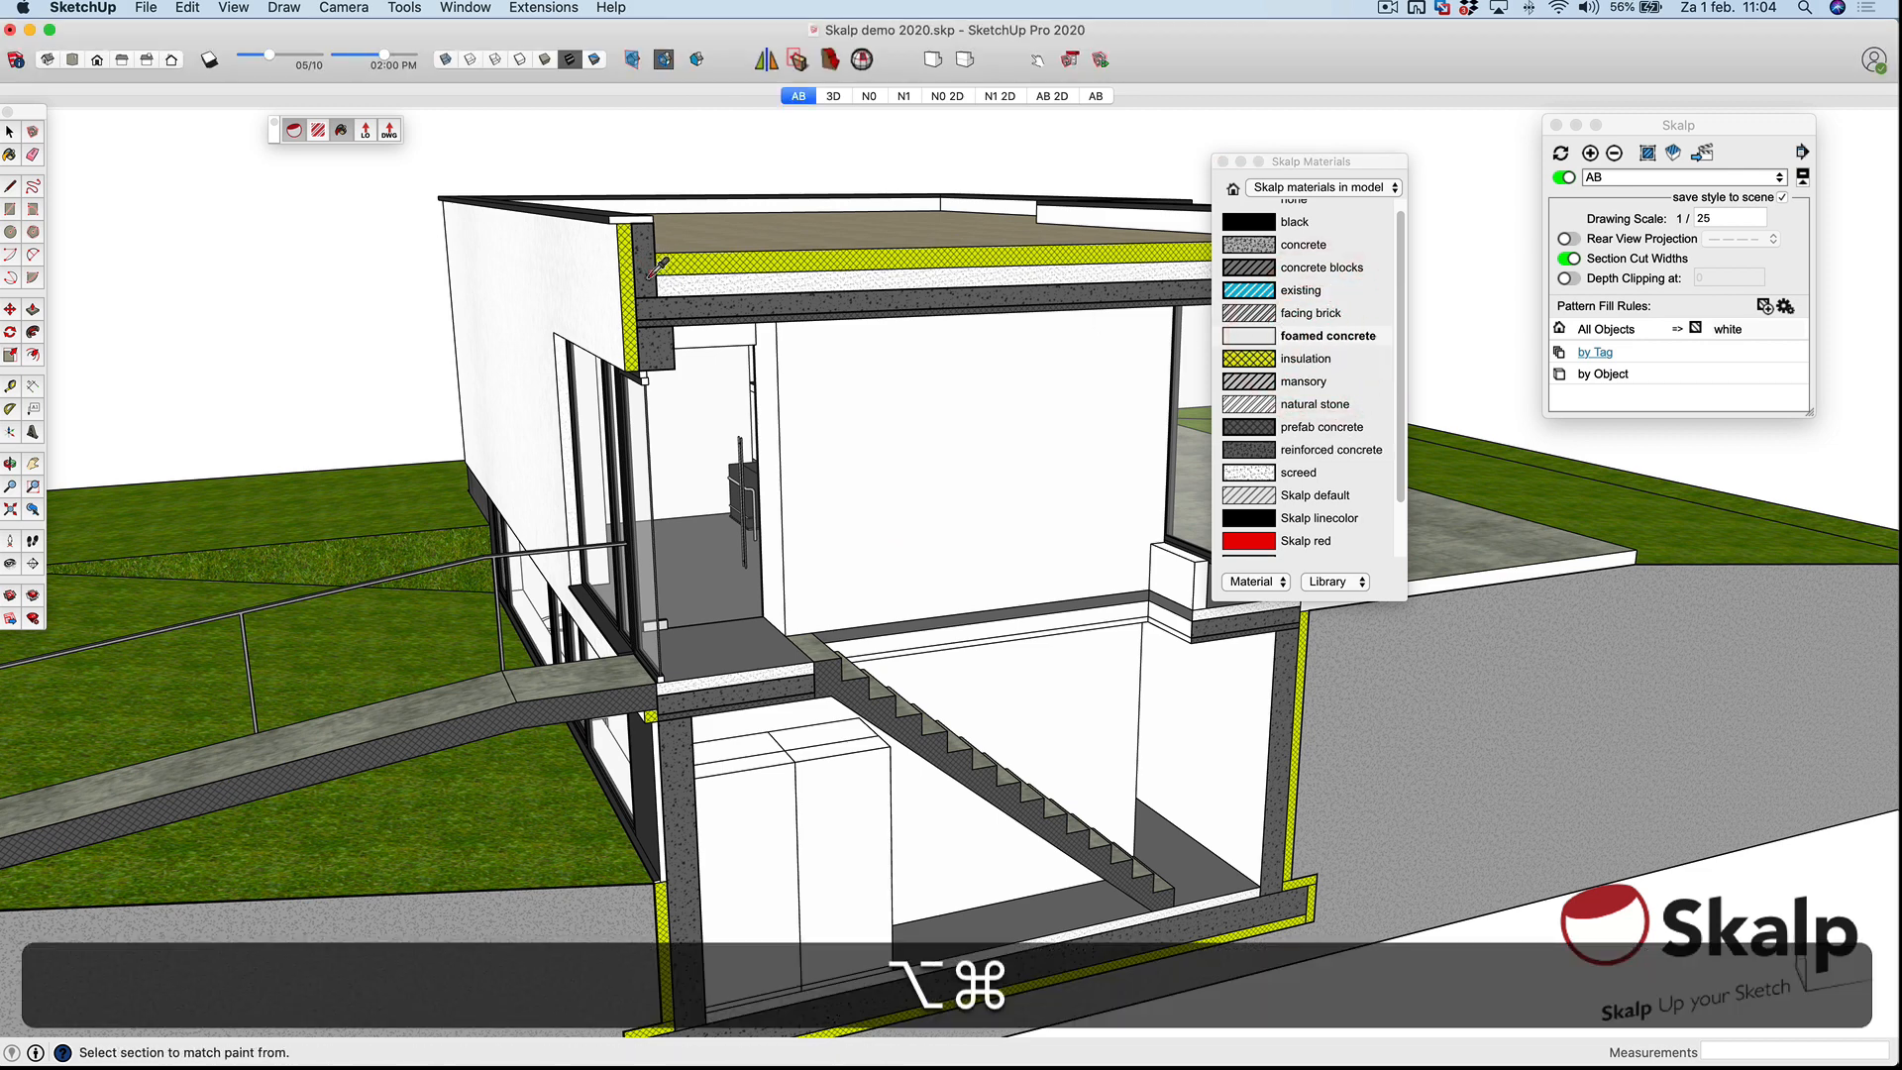
{"action": "key", "text": "alt+shift+super"}
{"action": "left_click", "coordinate": [647, 274], "text": "shift"}
Paint the tag '21 Interior wall' with the mansory material on the low wall section above the ground floor slab.
{"action": "mouse_move", "coordinate": [830, 306]}
{"action": "middle_mouse_down", "text": "shift"}
{"action": "mouse_move", "coordinate": [667, 417]}
{"action": "mouse_move", "coordinate": [735, 361]}
{"action": "mouse_move", "coordinate": [1209, 460]}
{"action": "mouse_move", "coordinate": [1089, 501]}
{"action": "middle_mouse_up", "text": "shift"}
{"action": "scroll", "coordinate": [739, 362], "scroll_direction": "down", "scroll_amount": 2}
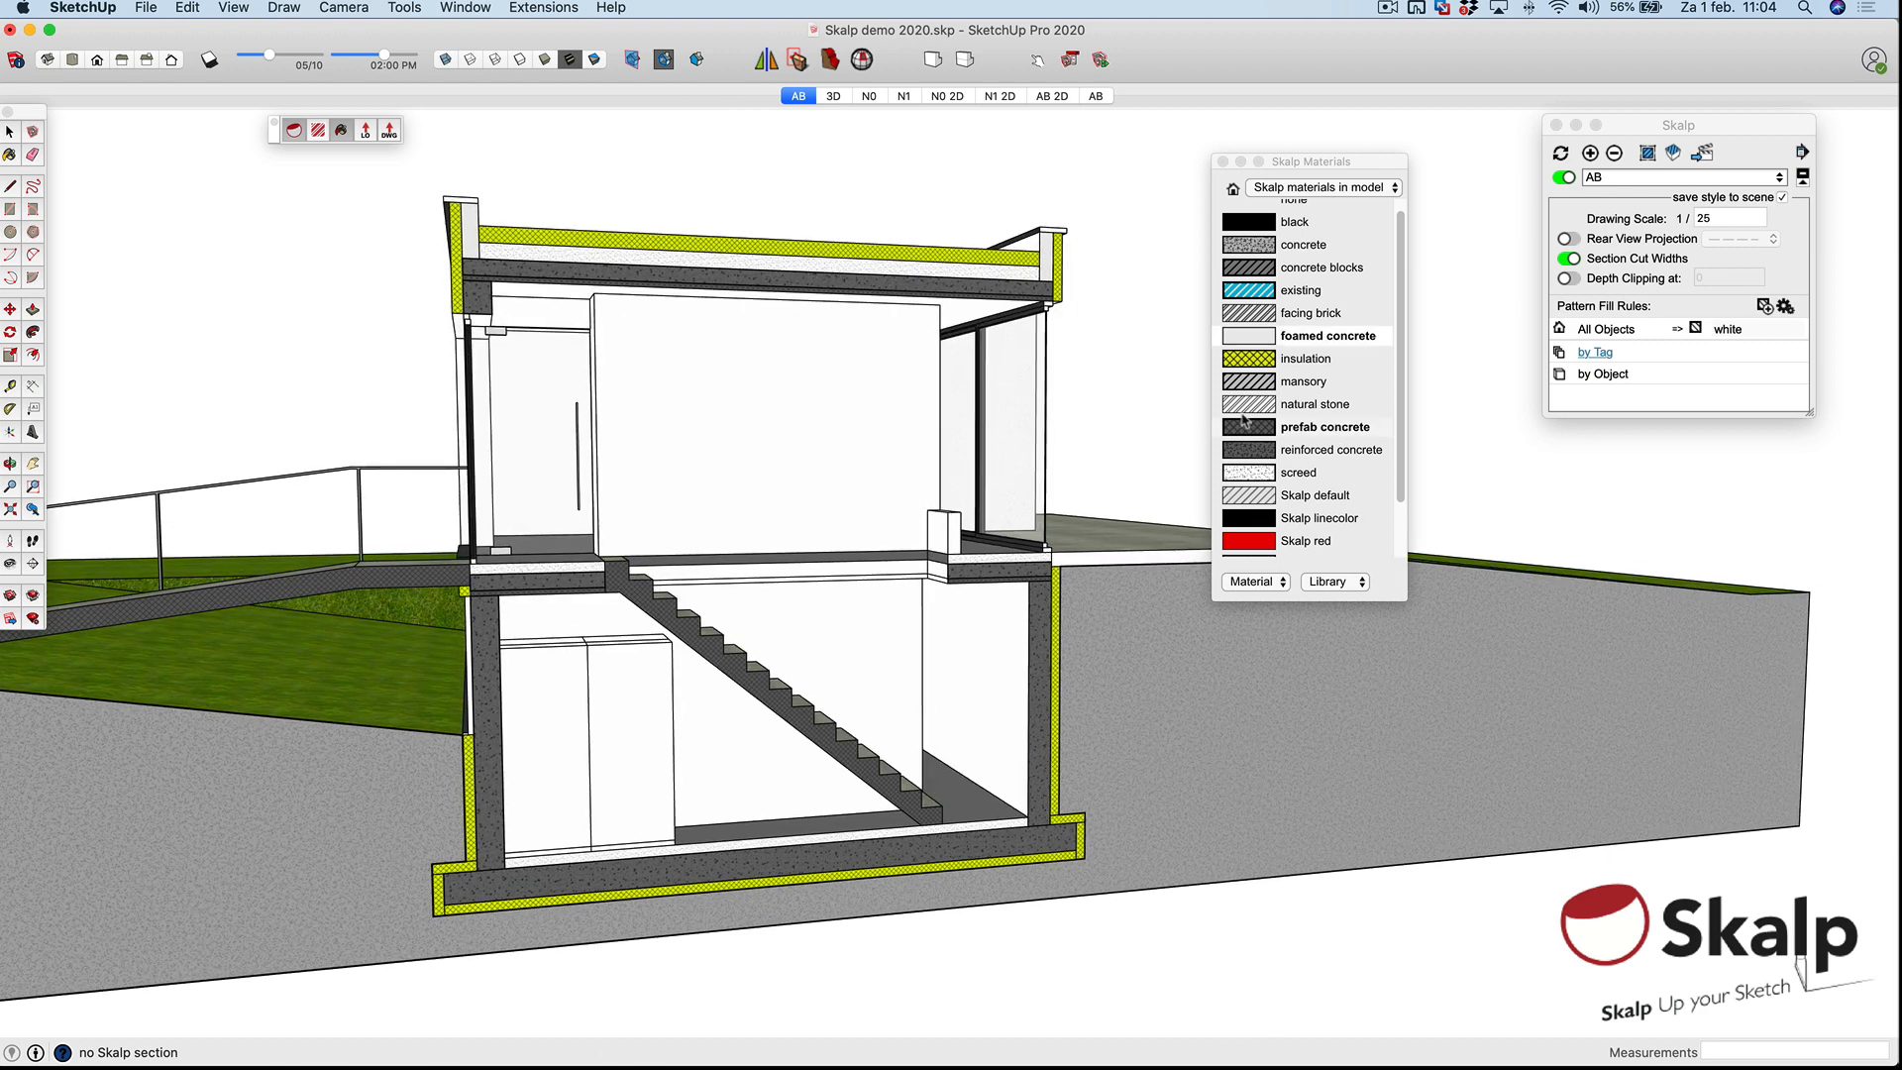
{"action": "left_click", "coordinate": [1290, 380]}
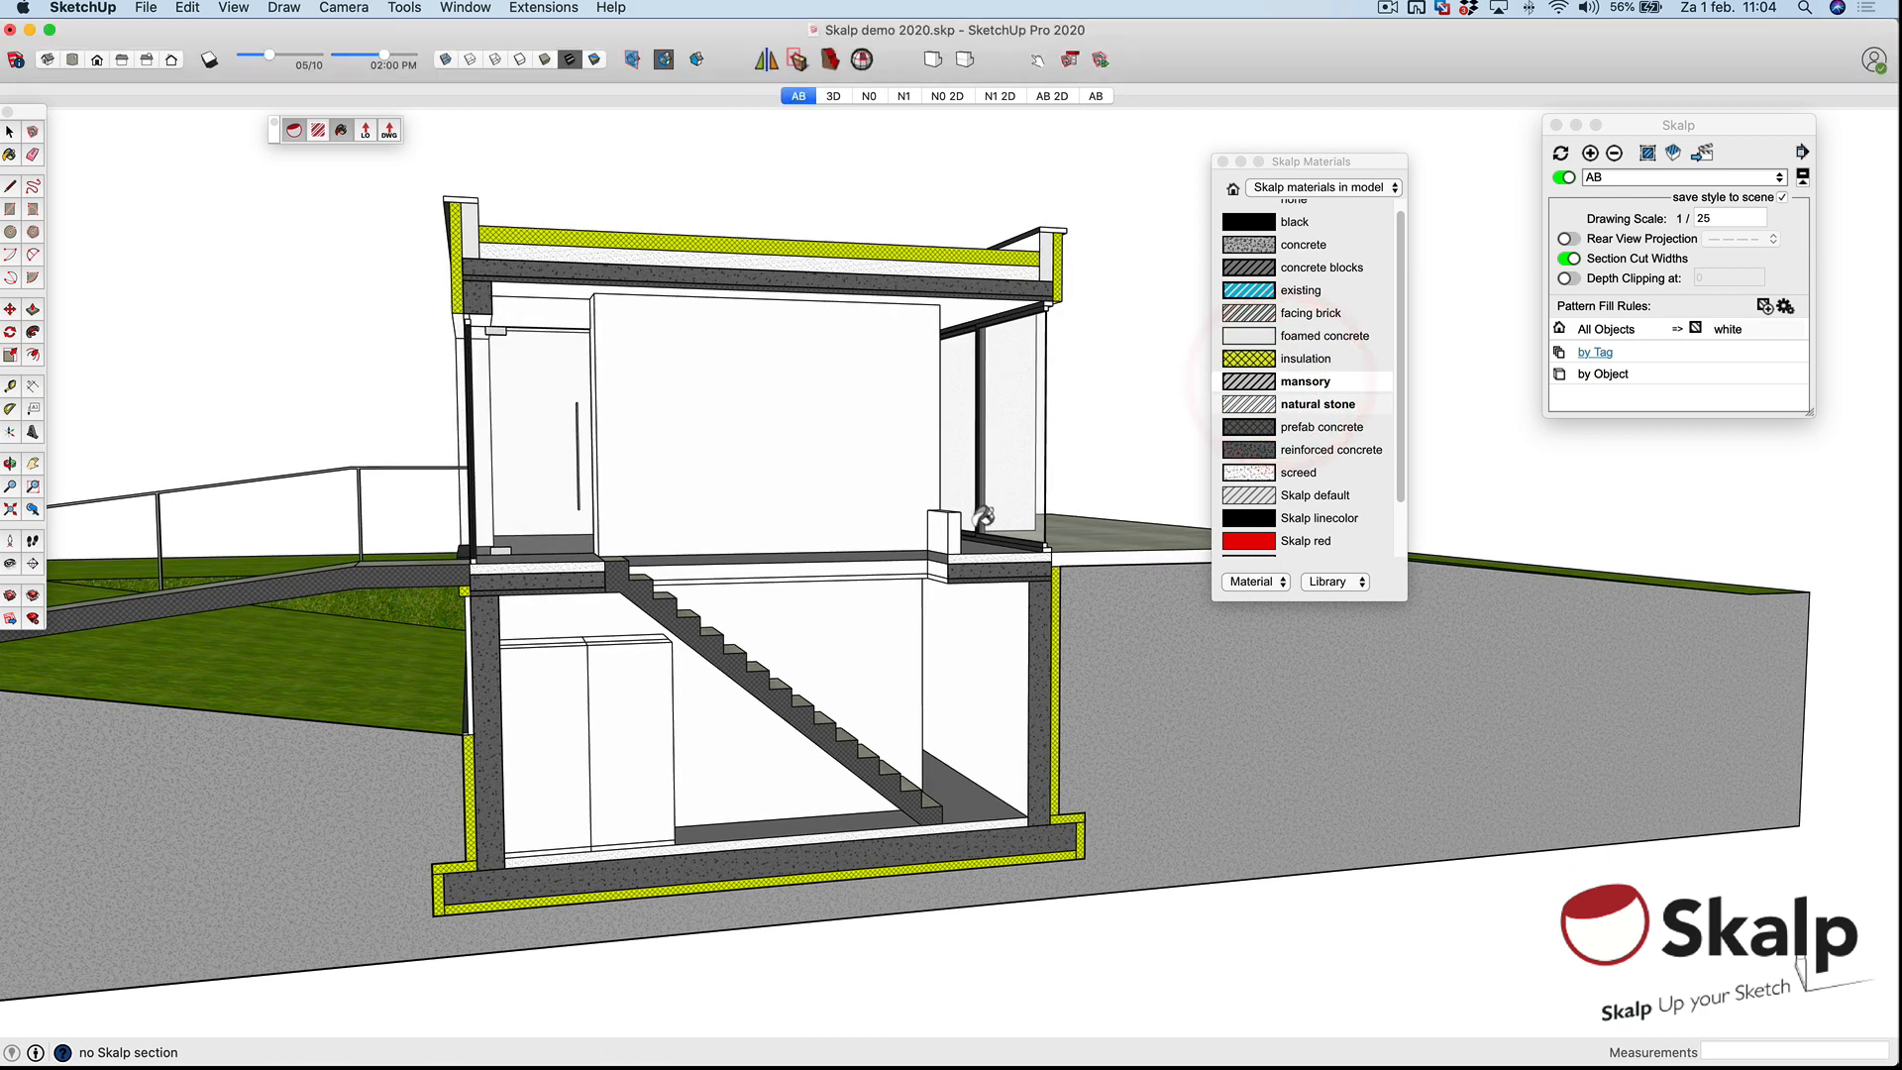
{"action": "key", "text": "alt"}
{"action": "left_click", "coordinate": [955, 535], "text": "alt"}
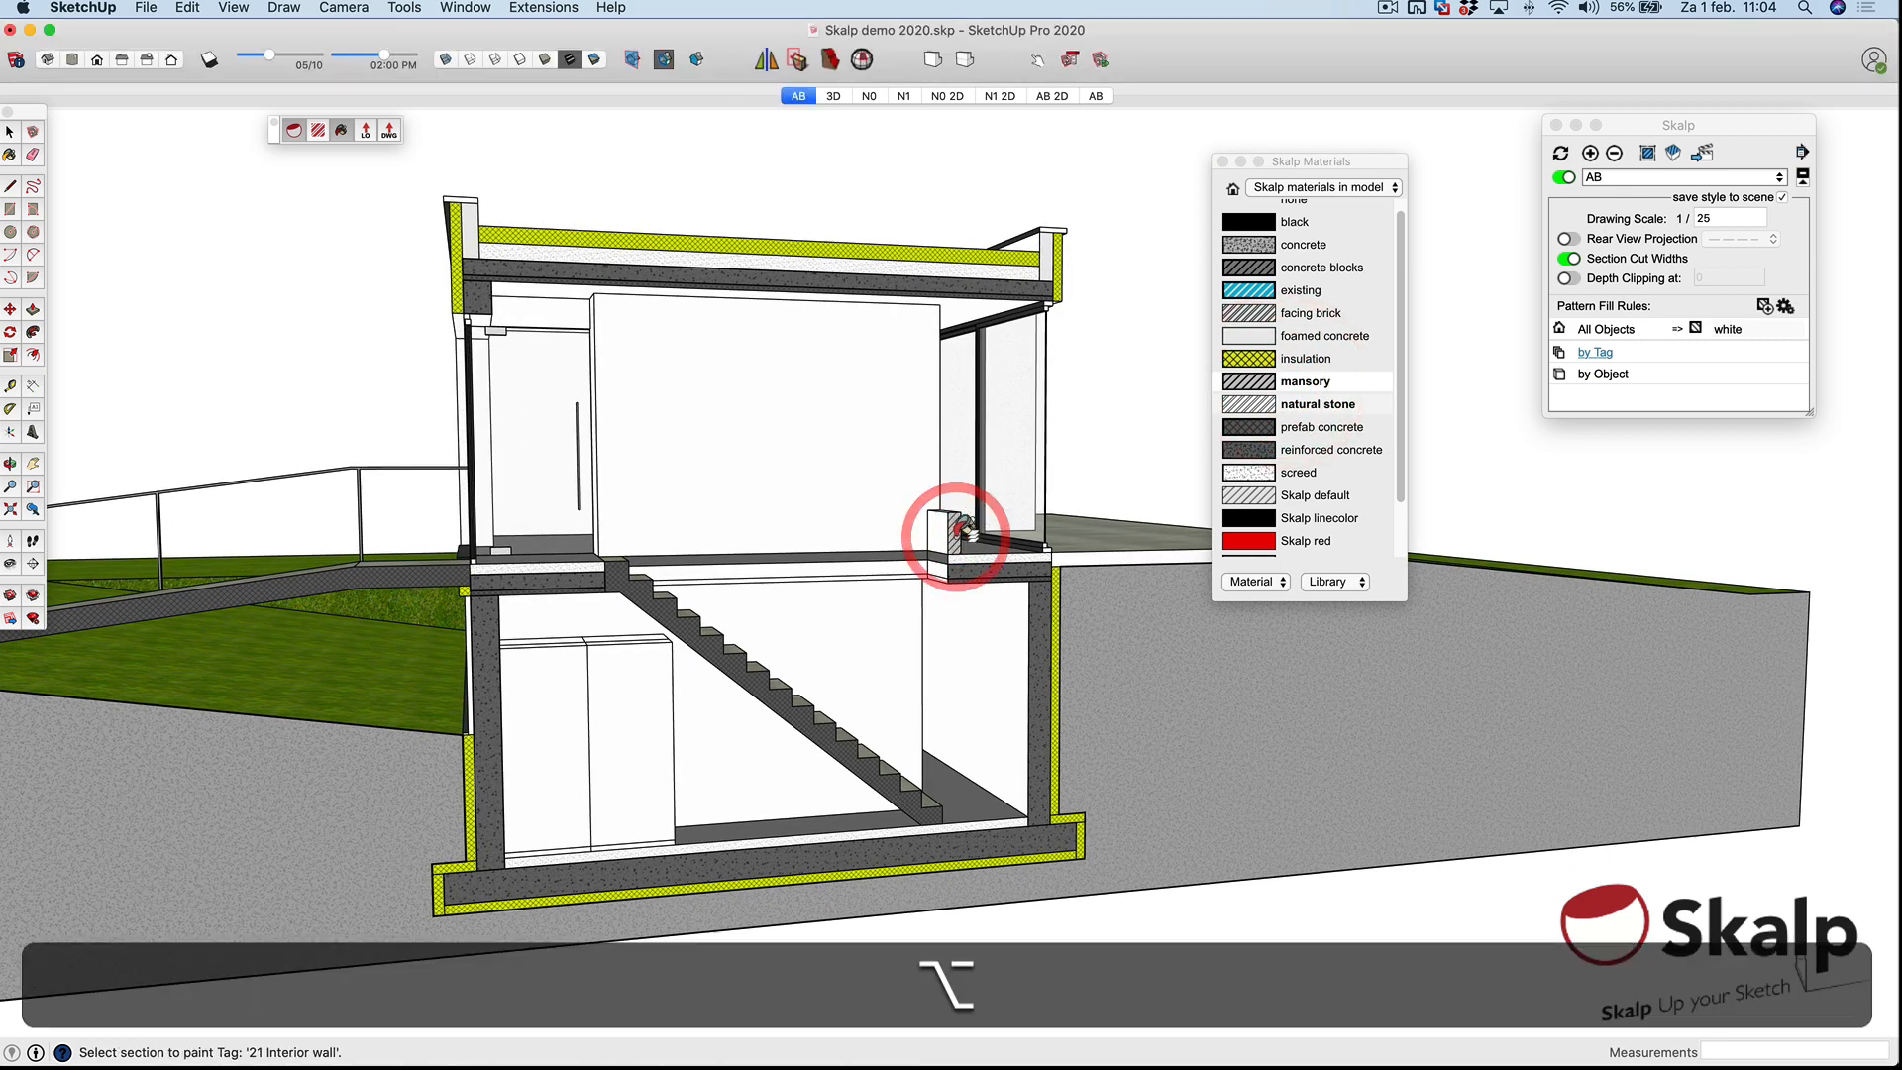
Leave the paint tool and make N1 the active Skalp section plane.
{"action": "middle_click_drag", "start_coordinate": [1070, 473], "coordinate": [921, 158]}
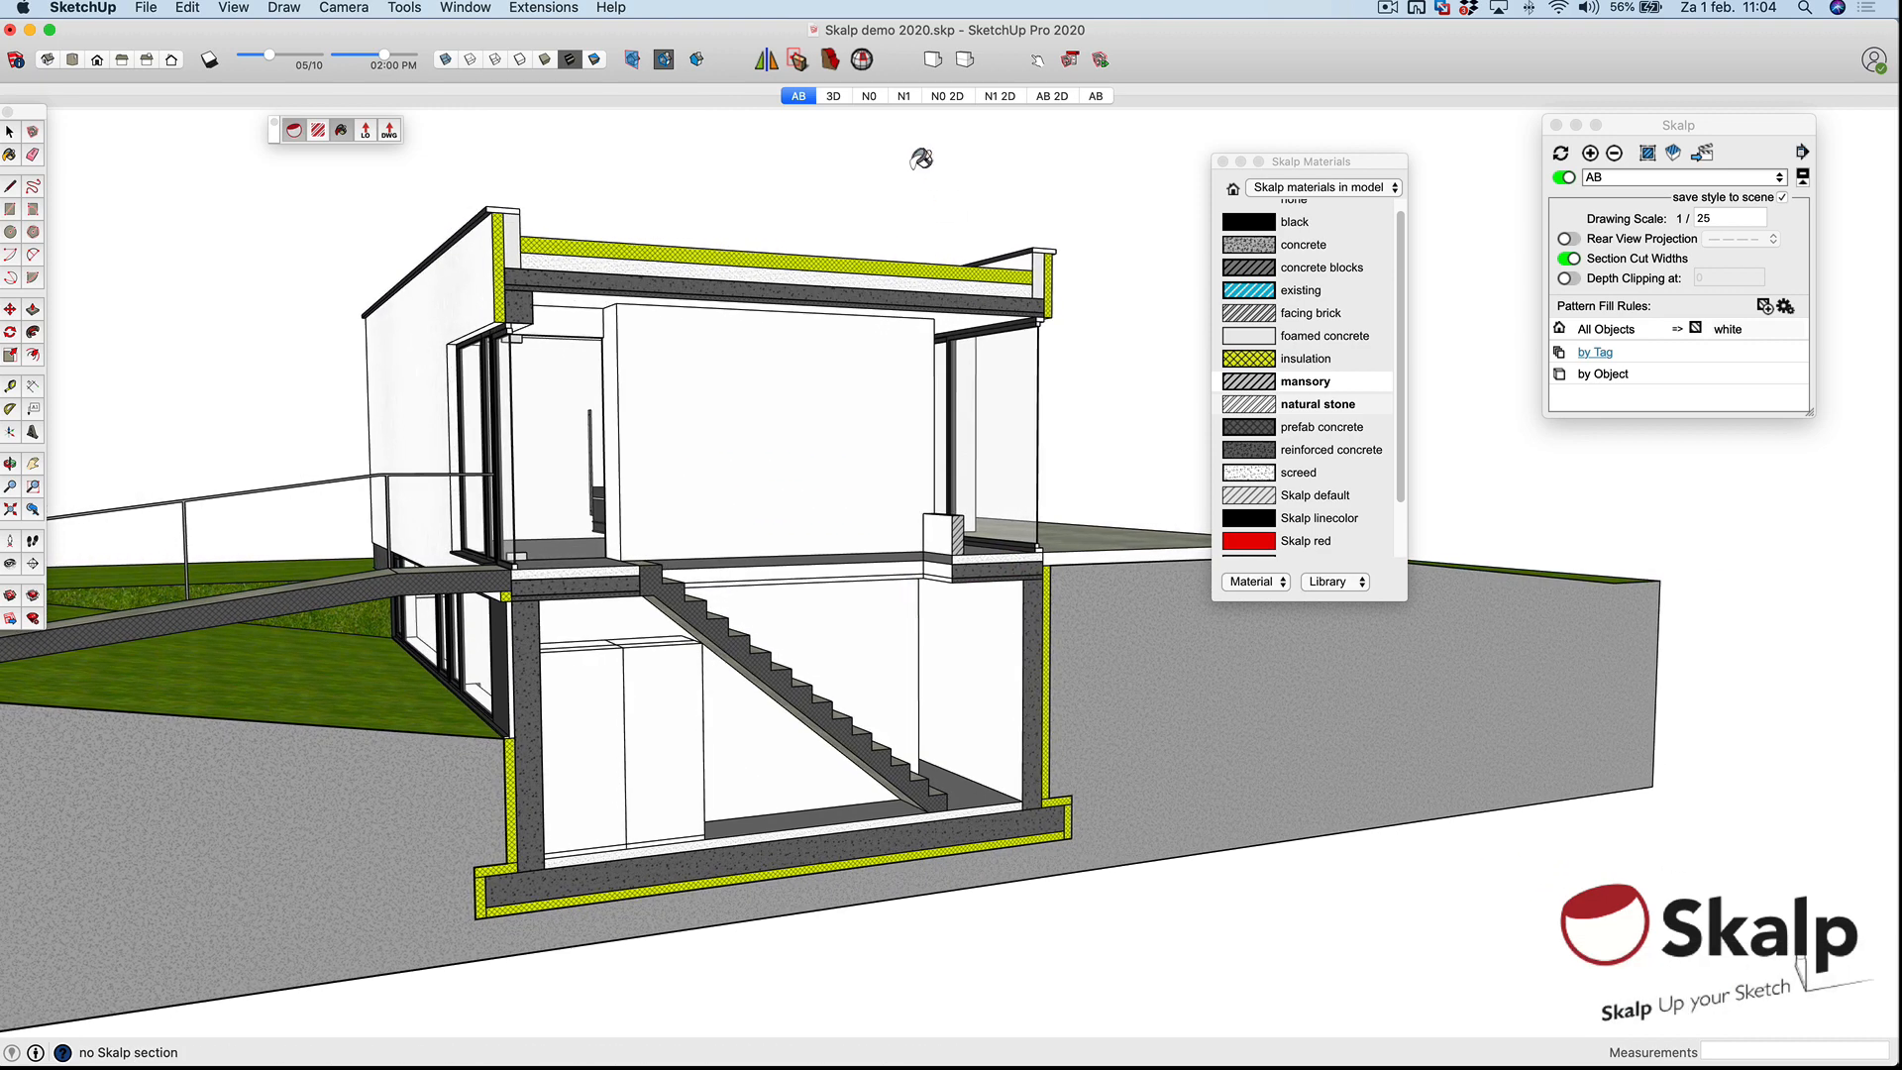
{"action": "key", "text": "space"}
{"action": "left_click", "coordinate": [1613, 176]}
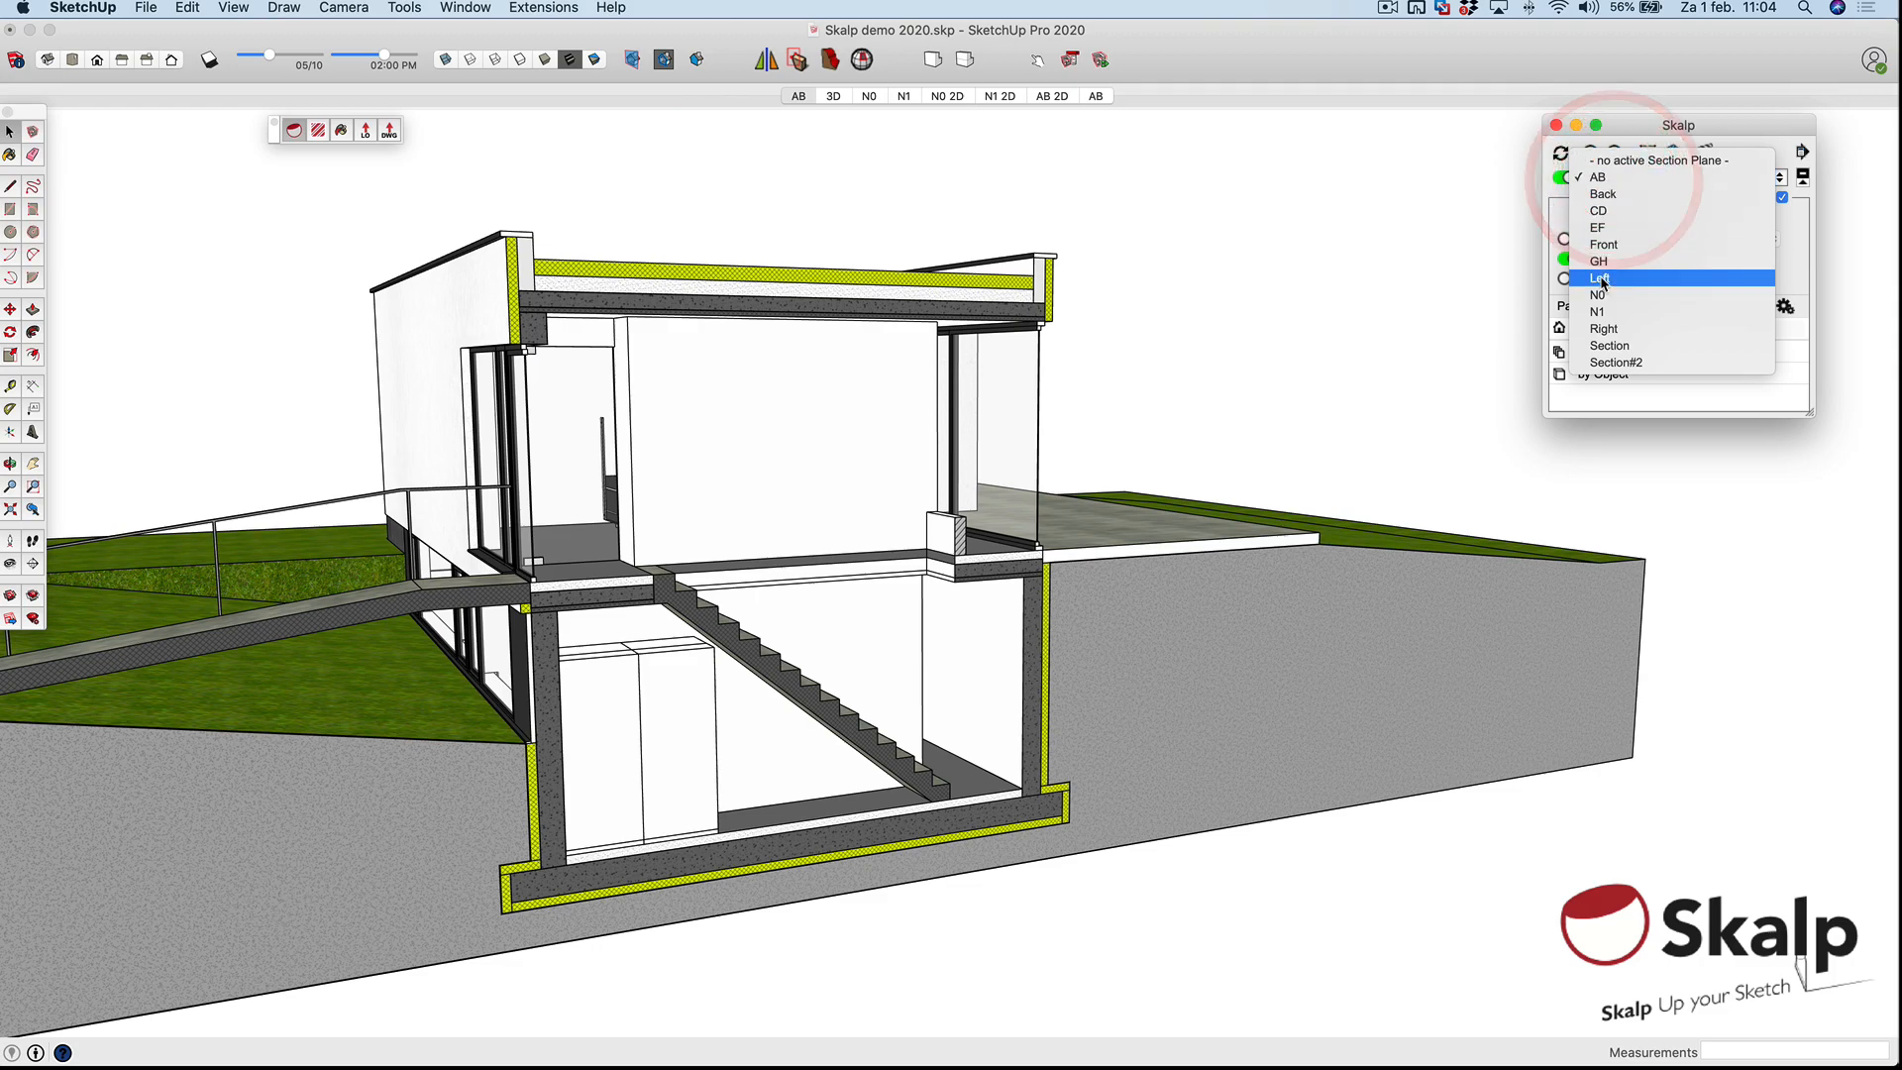
{"action": "left_click", "coordinate": [1600, 312]}
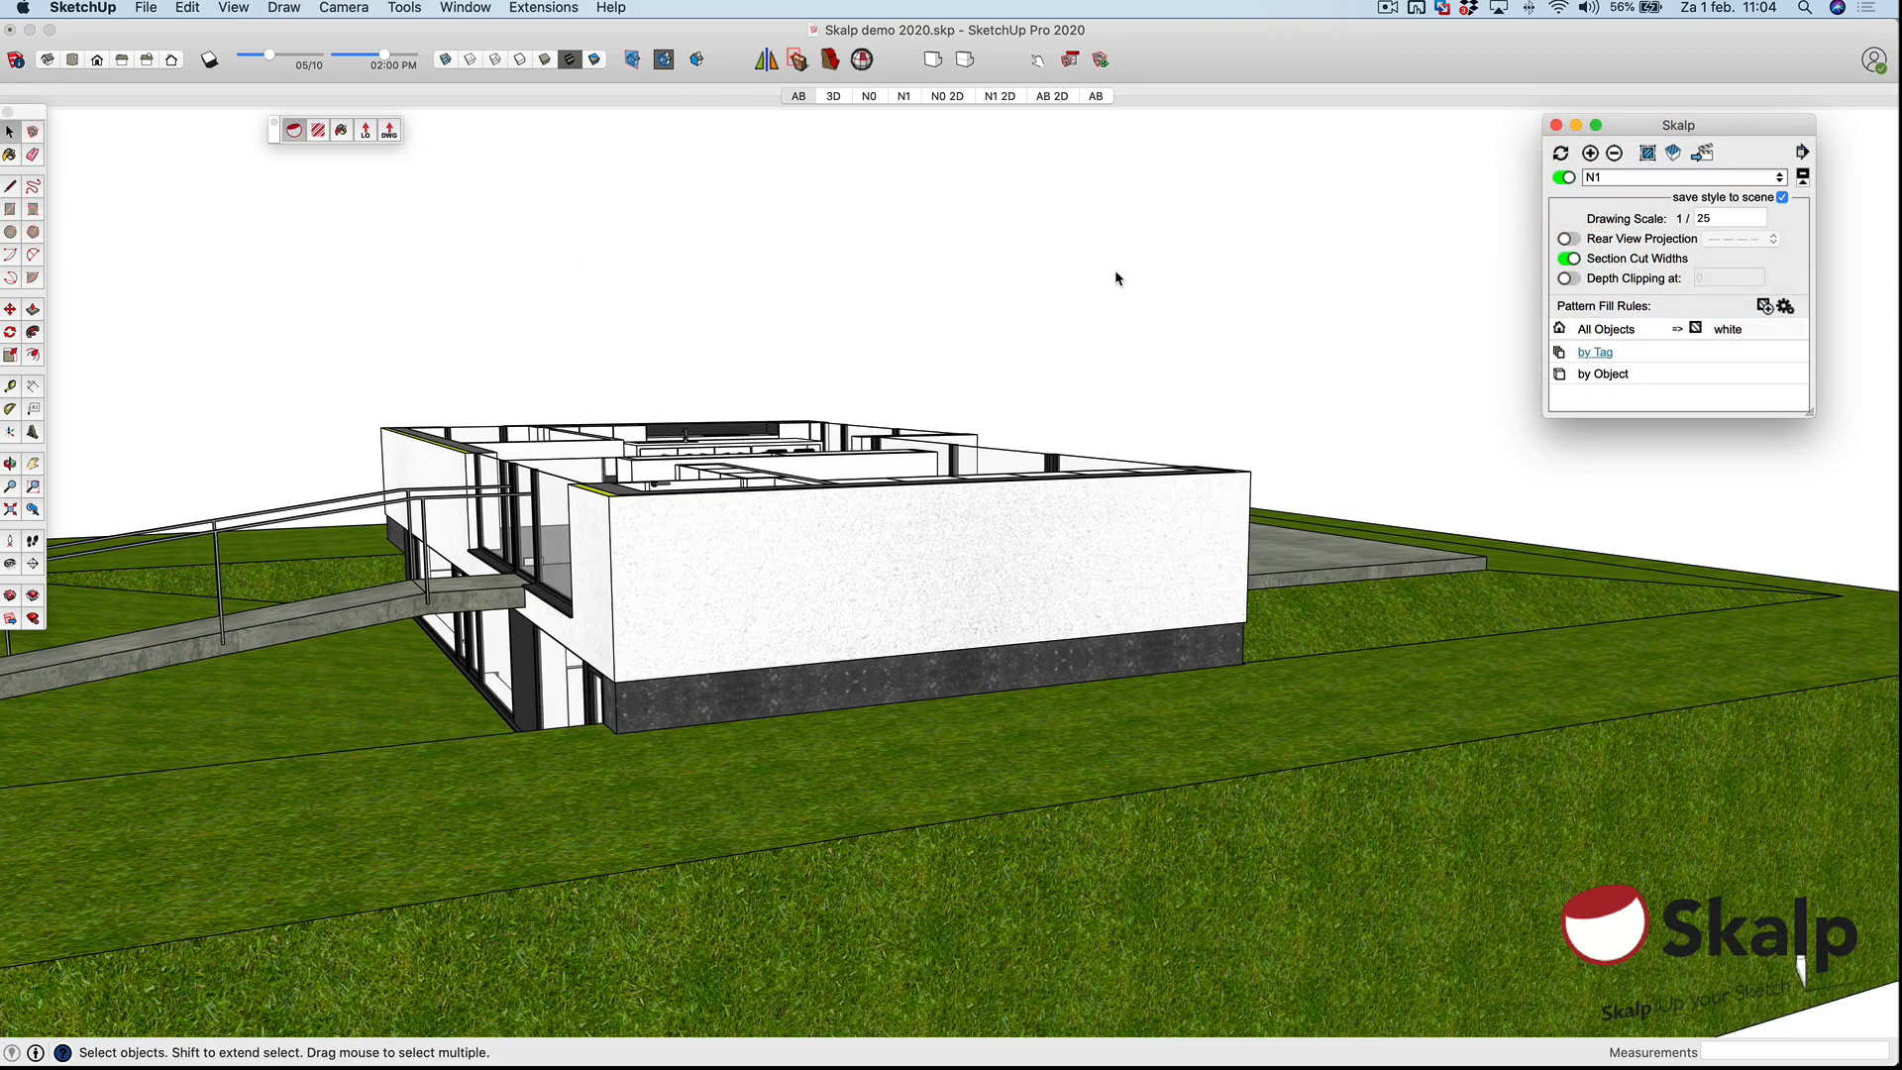
Paint the tag '57 Fixed furniture' with the wood material on the cut cabinets beside the toilet room in section N1.
{"action": "middle_click_drag", "start_coordinate": [840, 294], "coordinate": [1189, 628]}
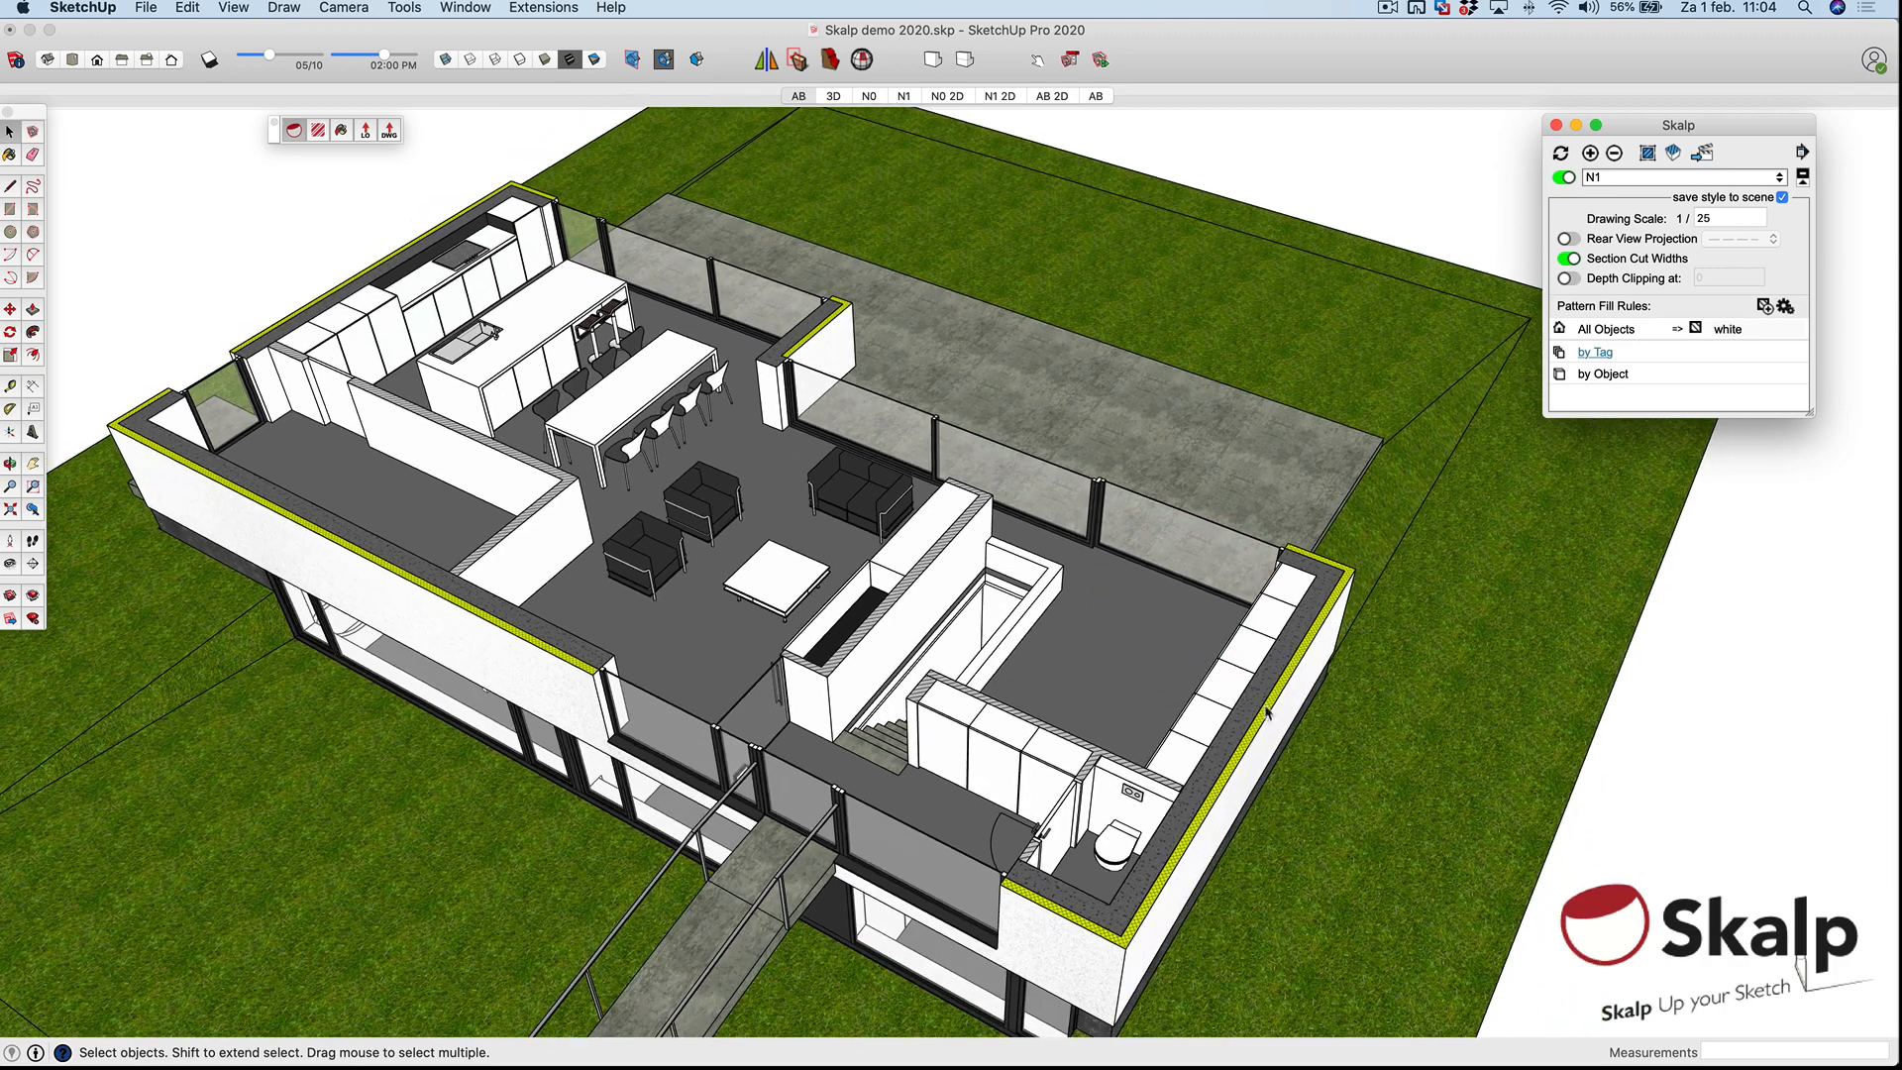
{"action": "scroll", "coordinate": [1267, 711], "scroll_direction": "down", "scroll_amount": 2}
{"action": "scroll", "coordinate": [1277, 702], "scroll_direction": "up", "scroll_amount": 3}
{"action": "scroll", "coordinate": [1274, 677], "scroll_direction": "down", "scroll_amount": 3}
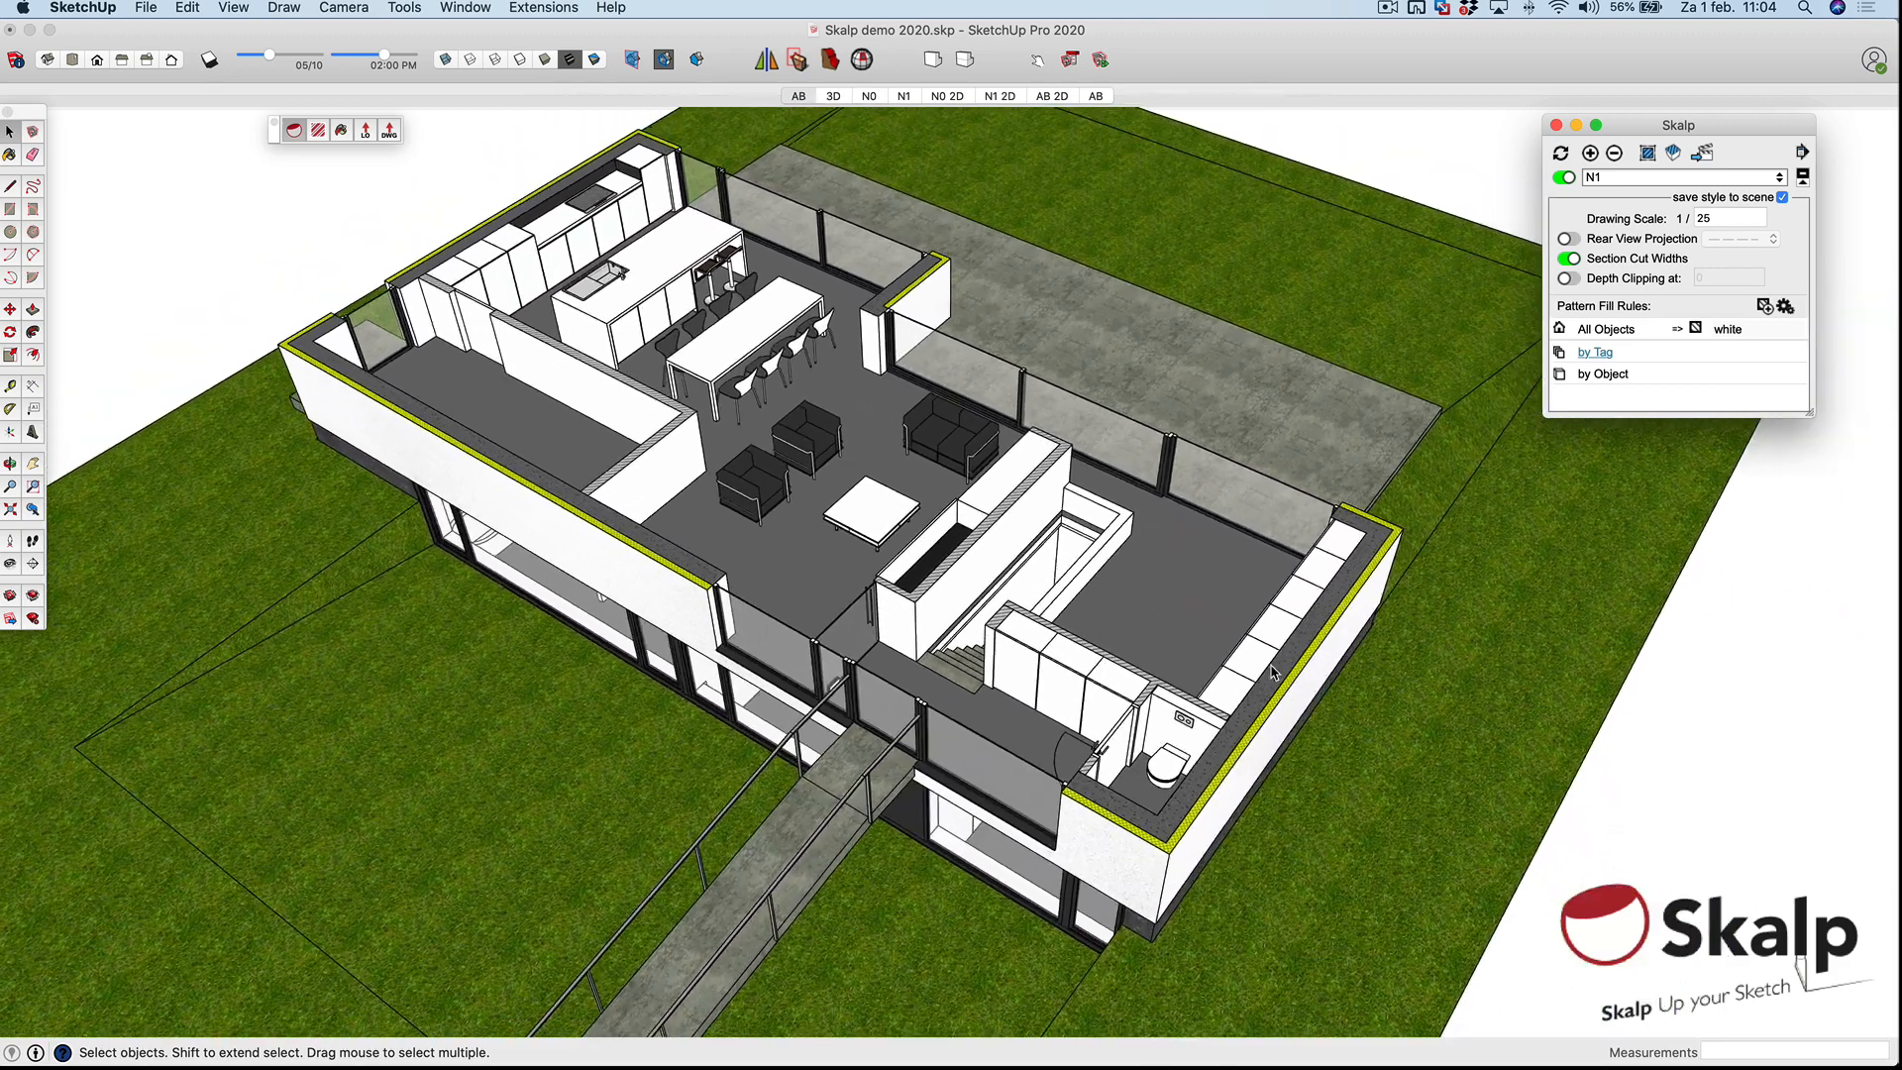
{"action": "scroll", "coordinate": [1253, 713], "scroll_direction": "up", "scroll_amount": 3}
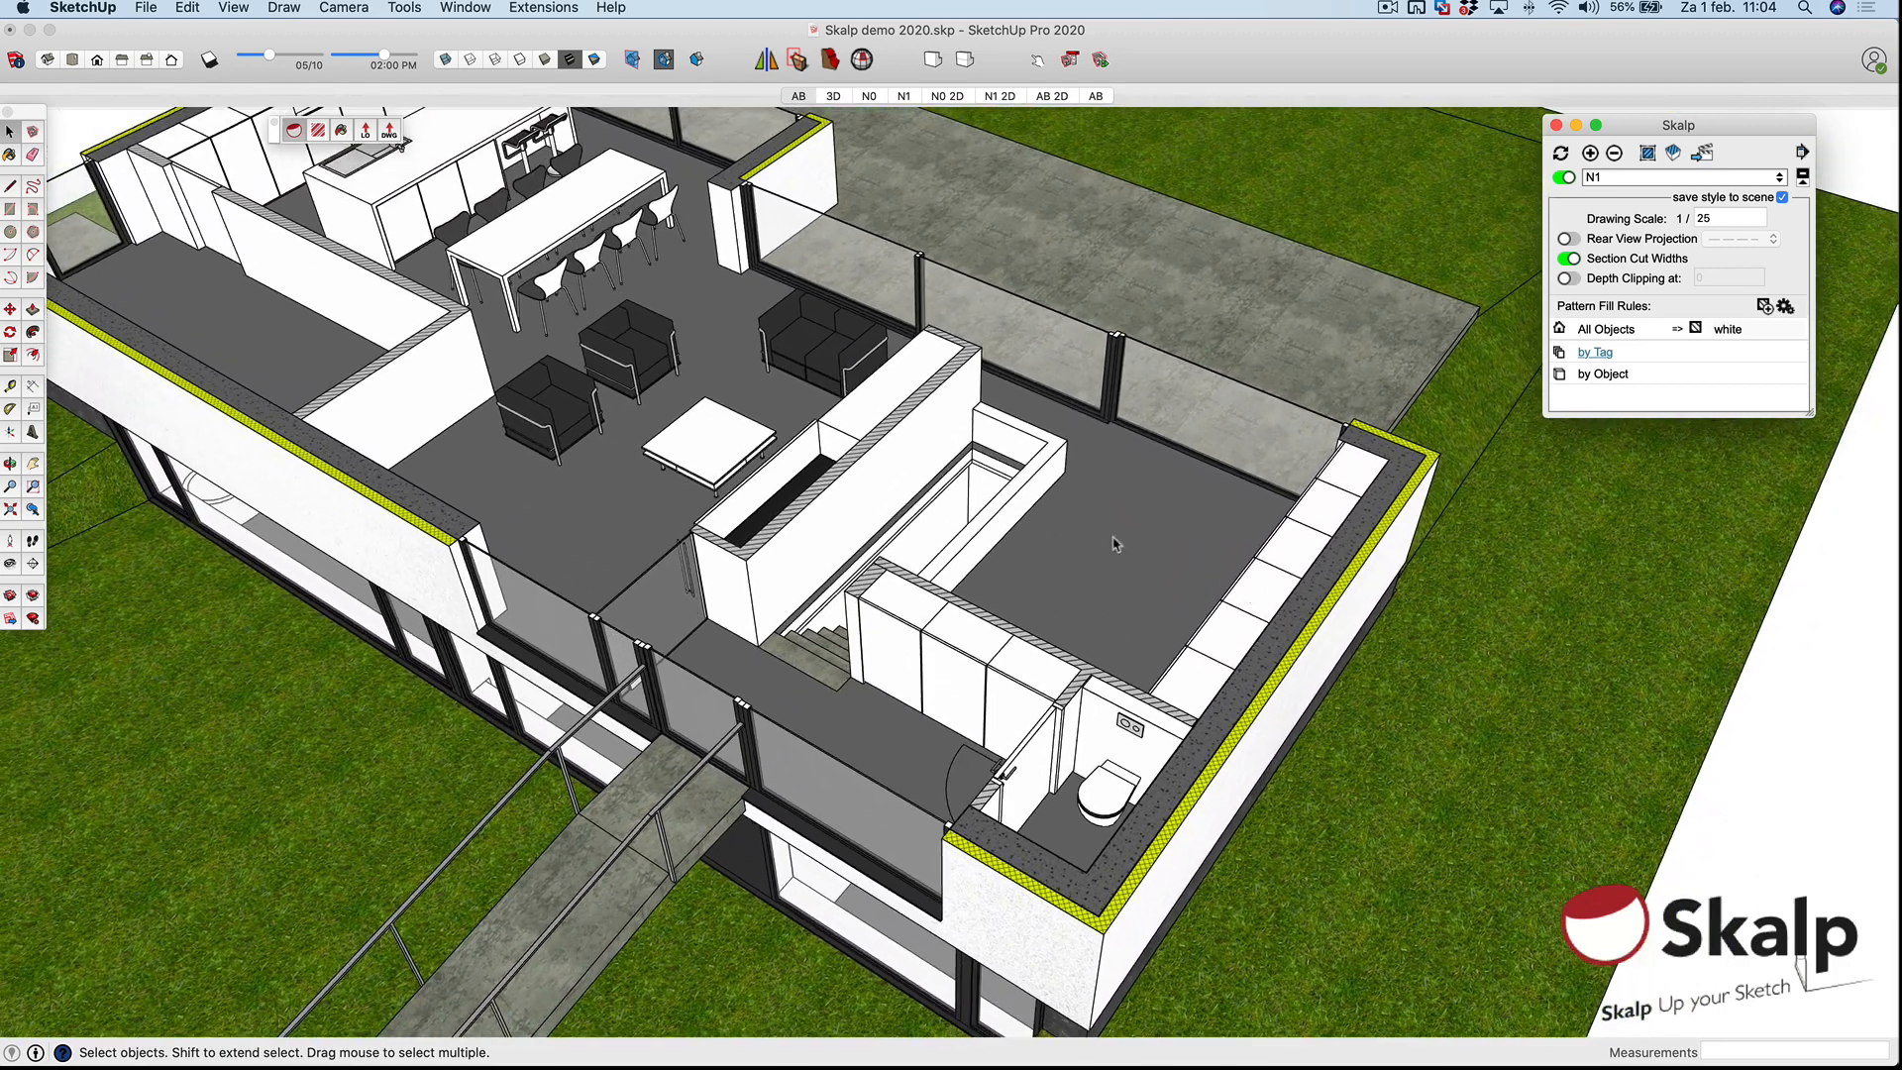
{"action": "left_click", "coordinate": [339, 136]}
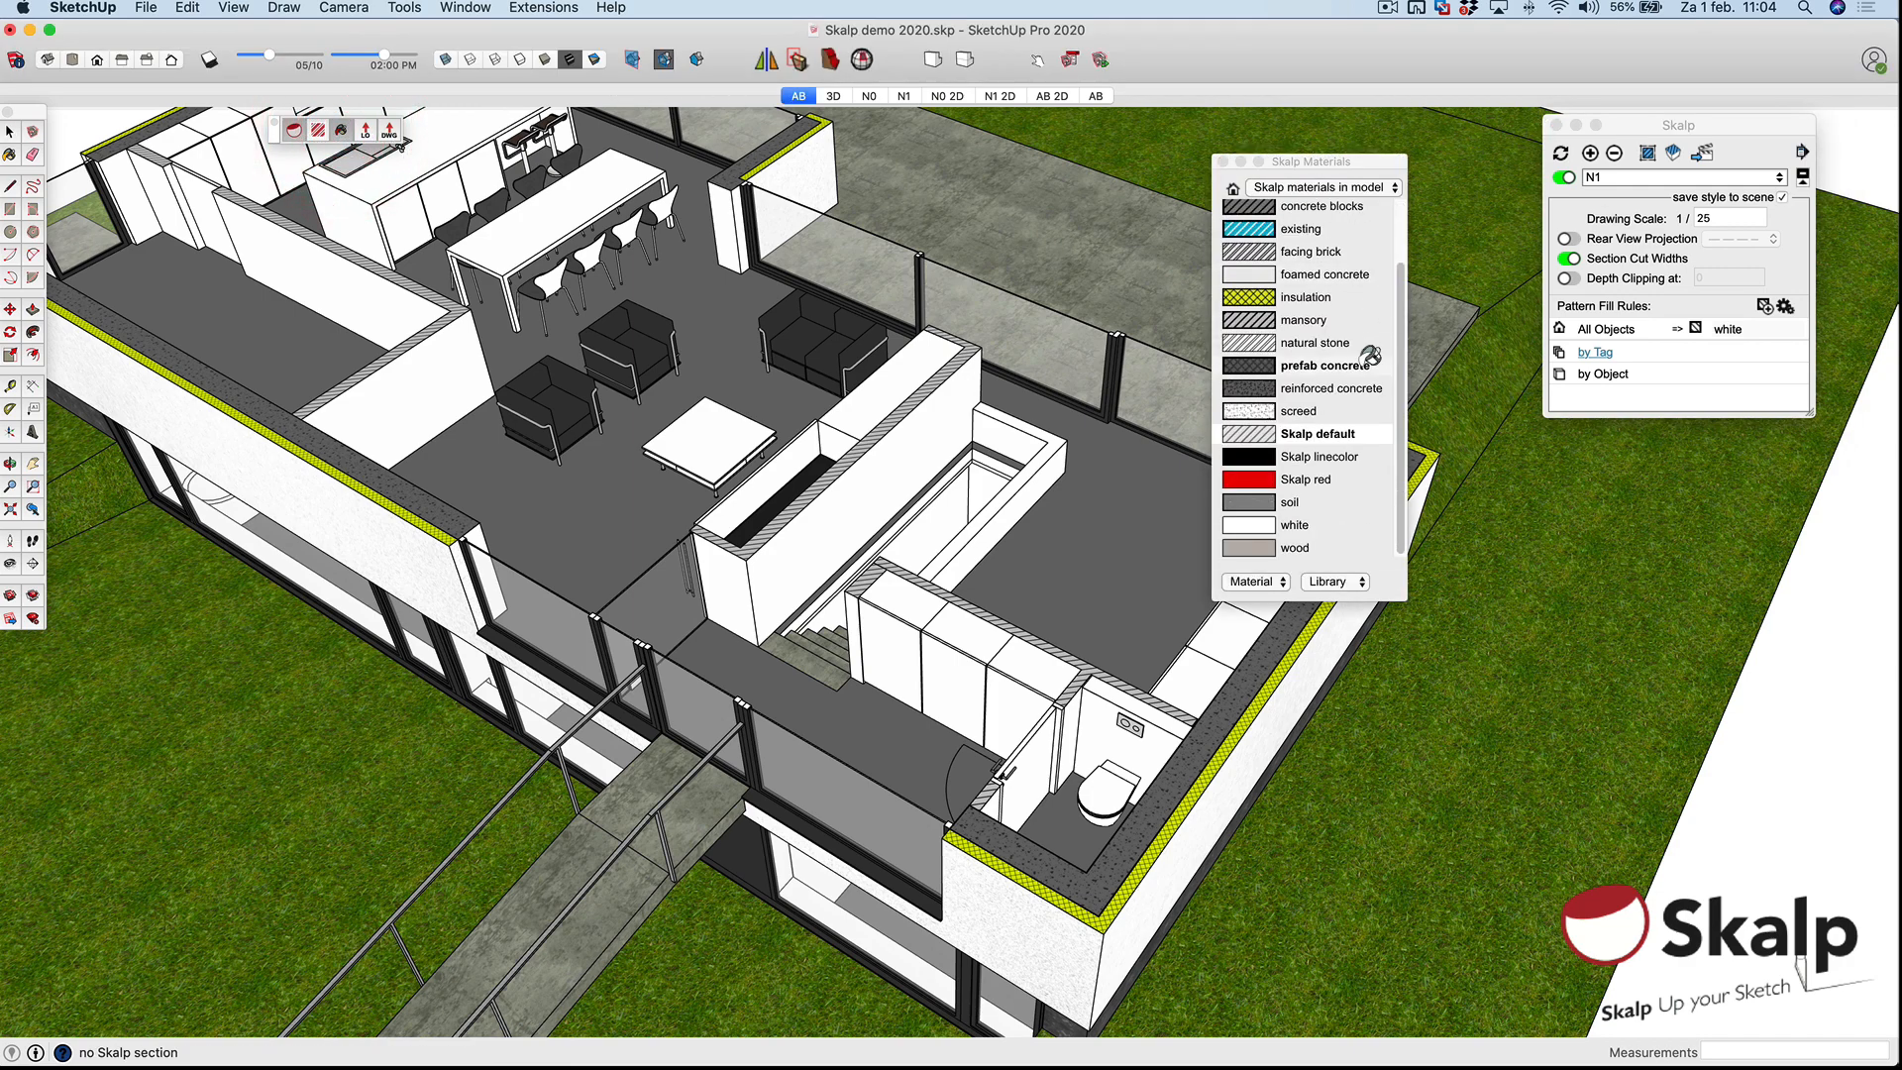
{"action": "left_click", "coordinate": [1260, 545]}
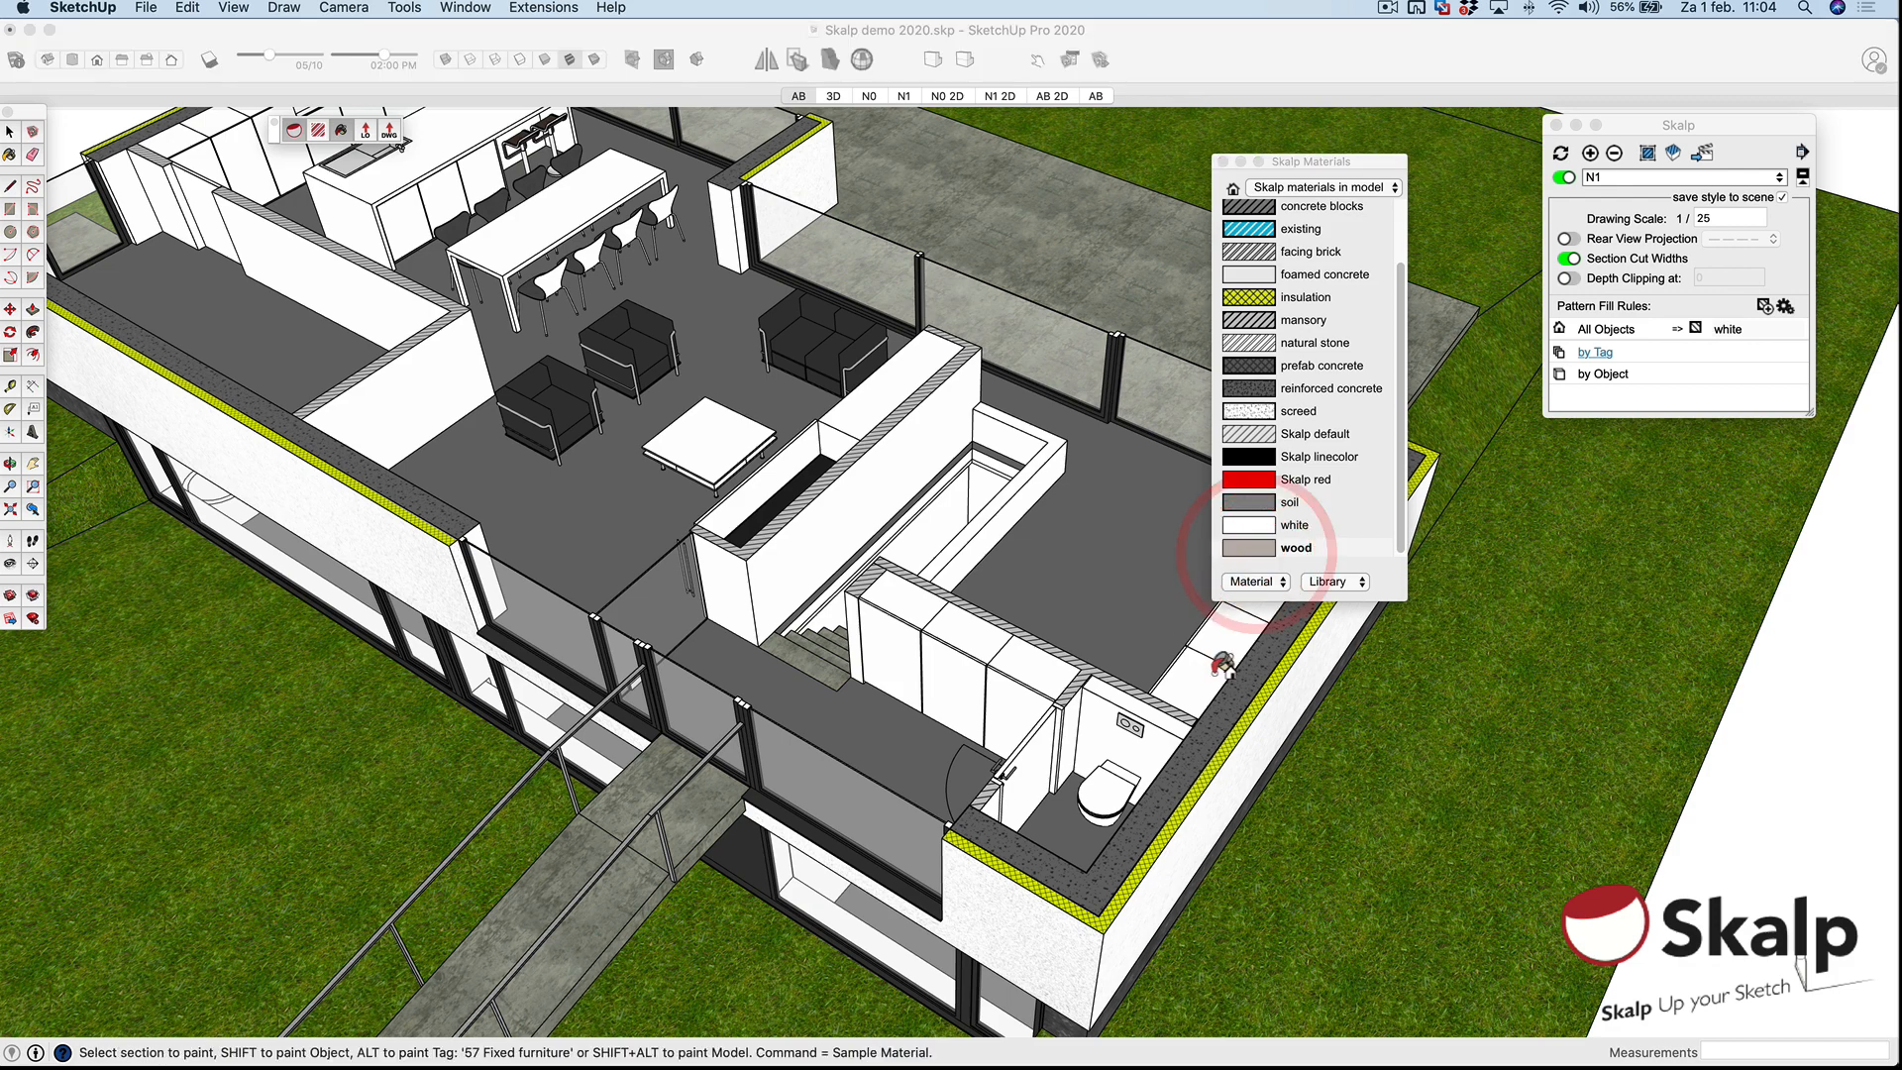
{"action": "key", "text": "alt"}
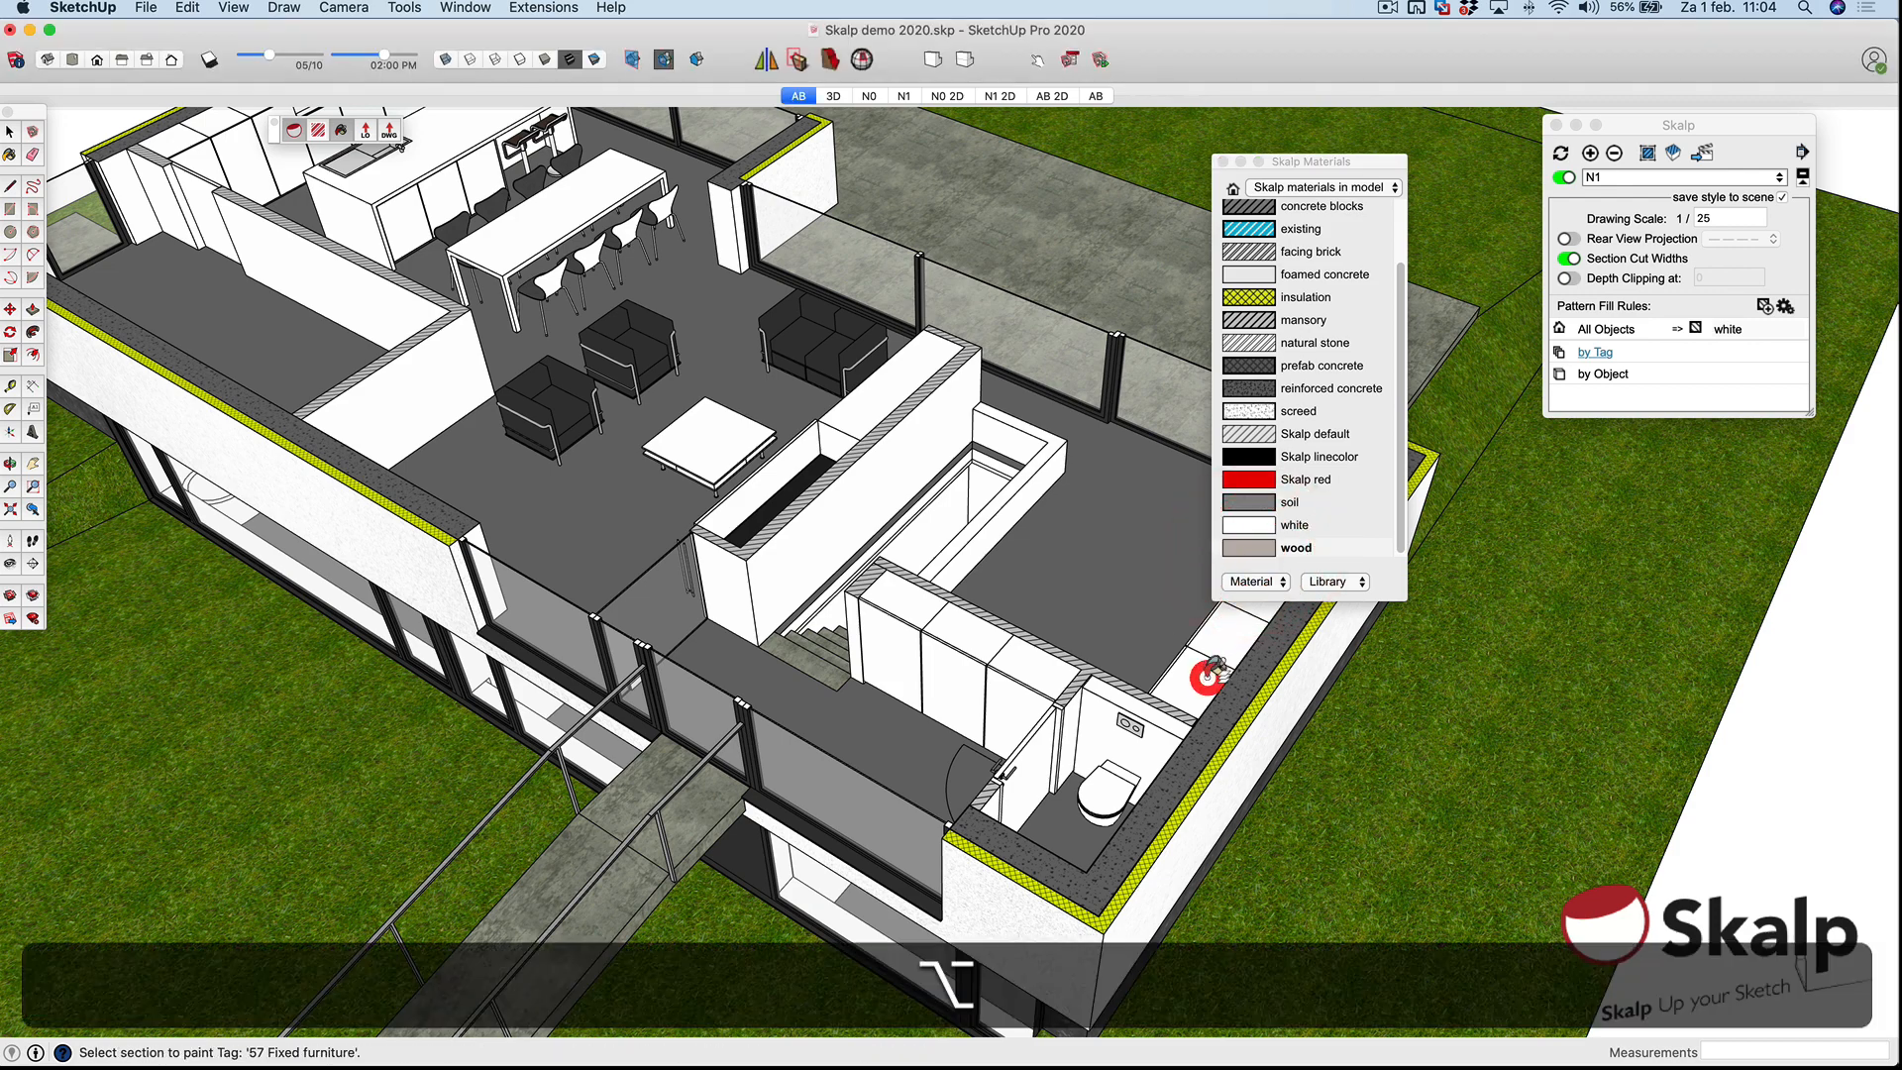
{"action": "left_click", "coordinate": [1211, 671], "text": "alt"}
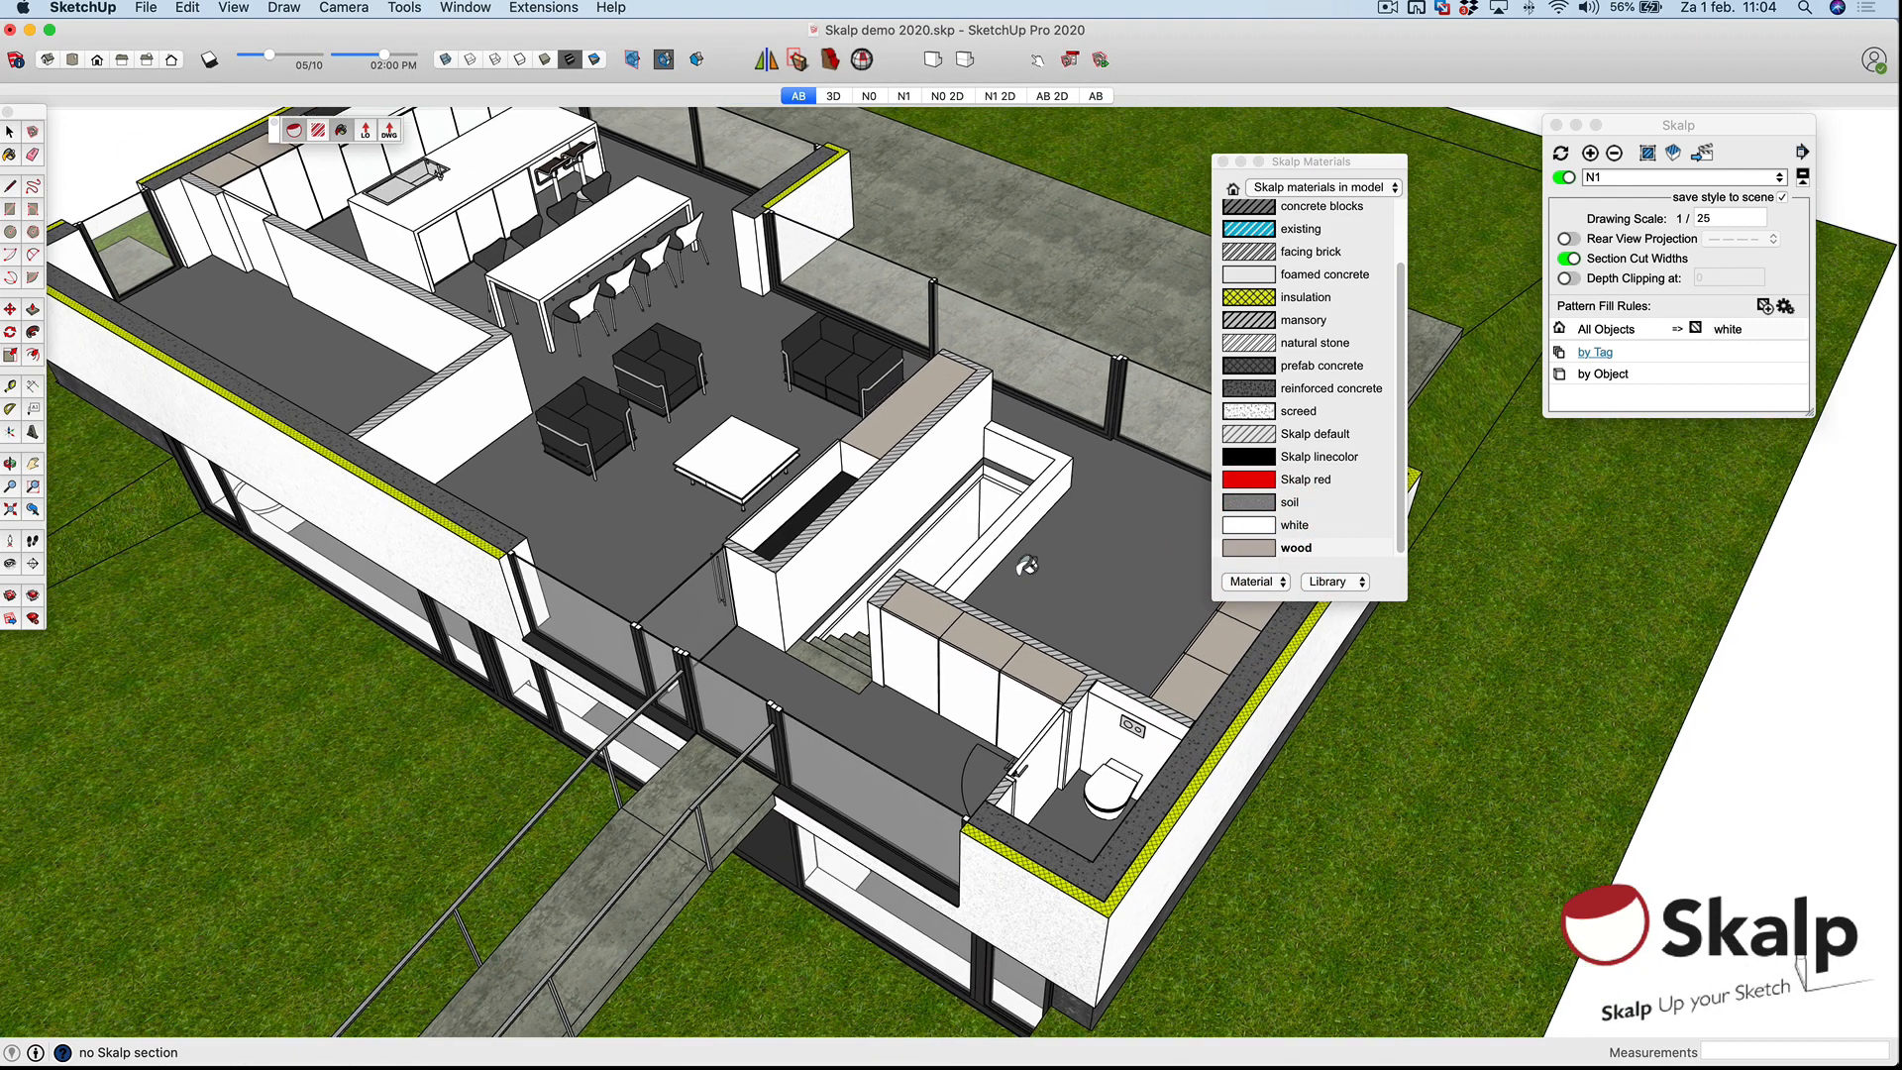